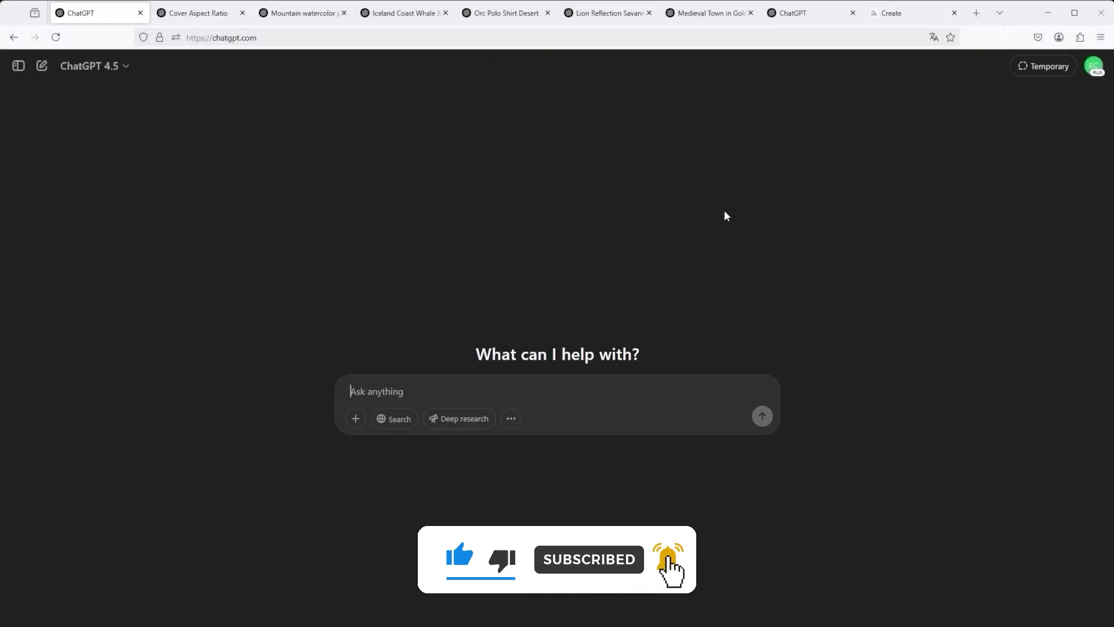
Check the model list without changing it, then switch to image creation and paste the panda ramen prompt
click(93, 65)
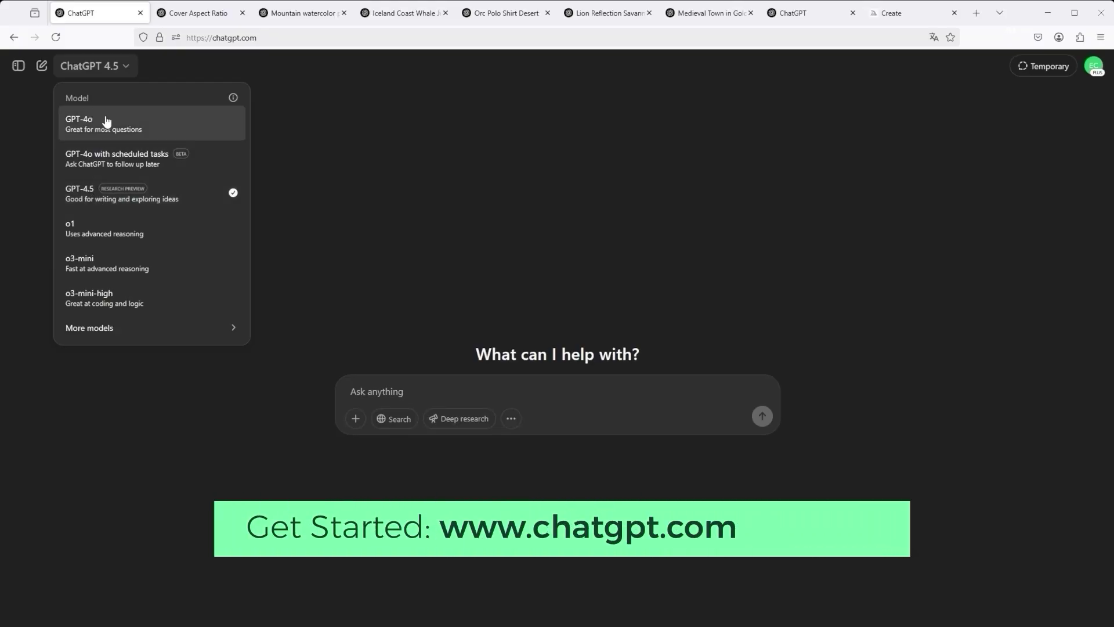
key(Escape)
click(510, 419)
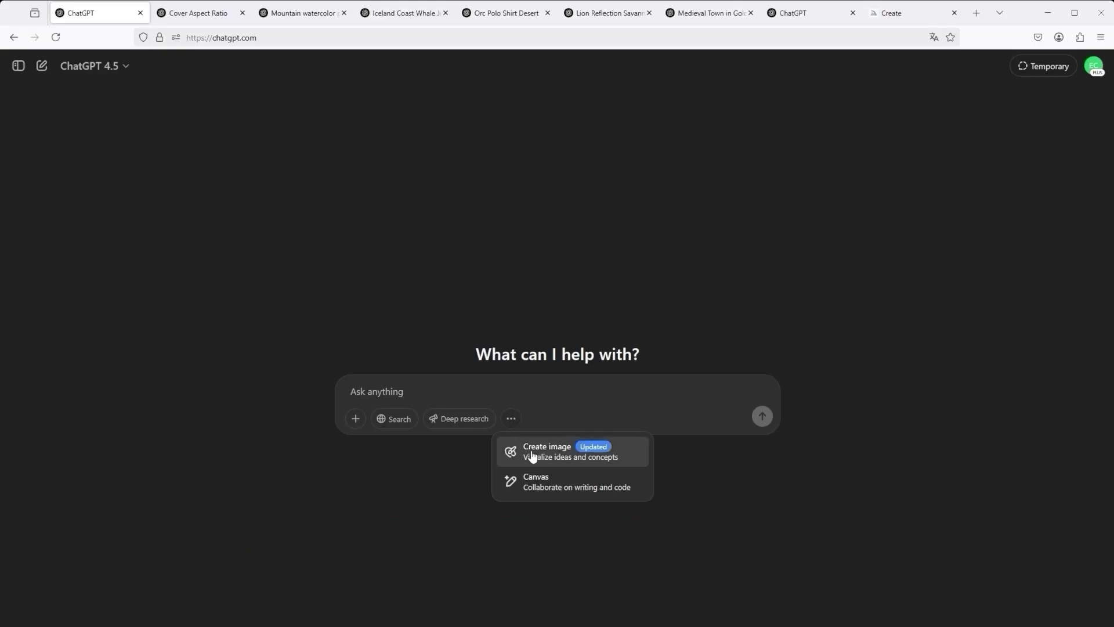
click(556, 456)
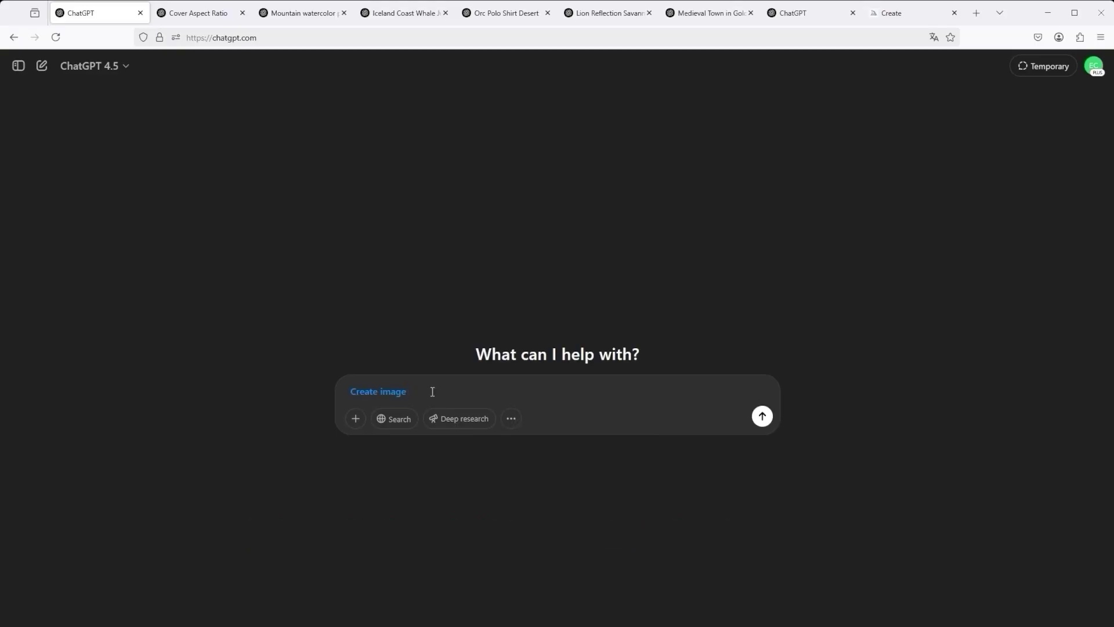
text(A happy panda eating ramen noodles)
Open the 5:7 cover chat and look through the cover, Simpsons-style and POV book images
click(197, 17)
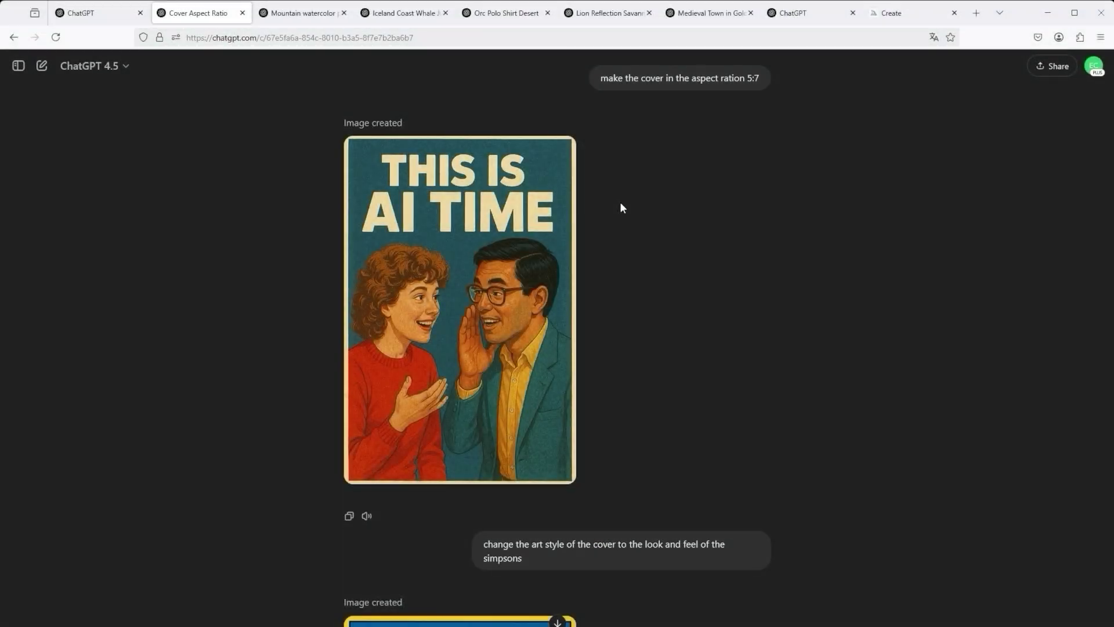
mouse_move(405, 182)
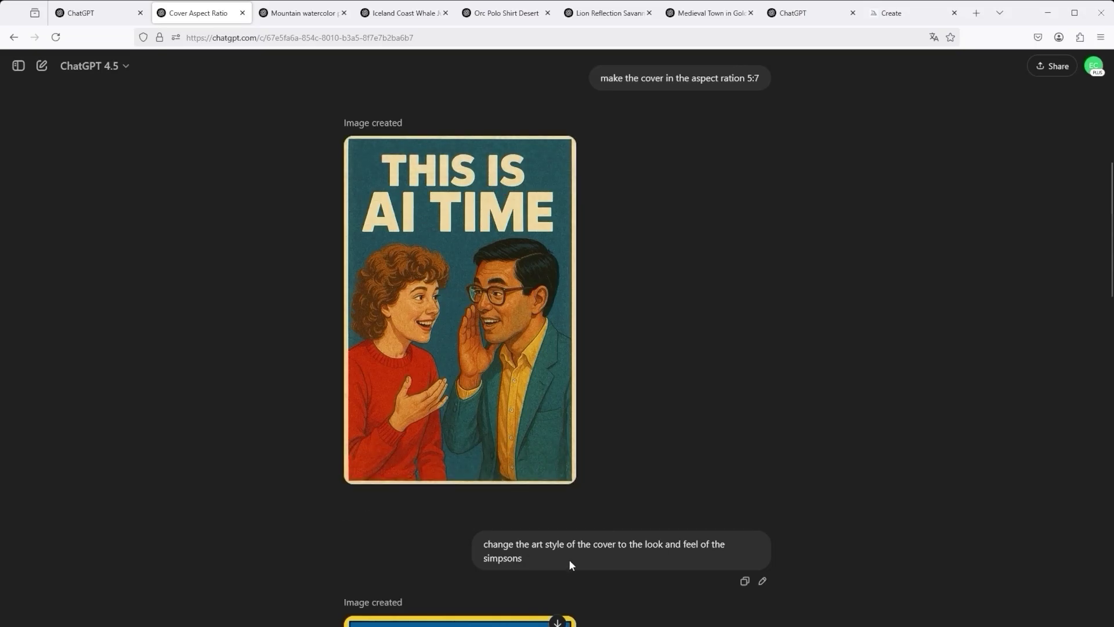
scroll(573, 554, down, 4)
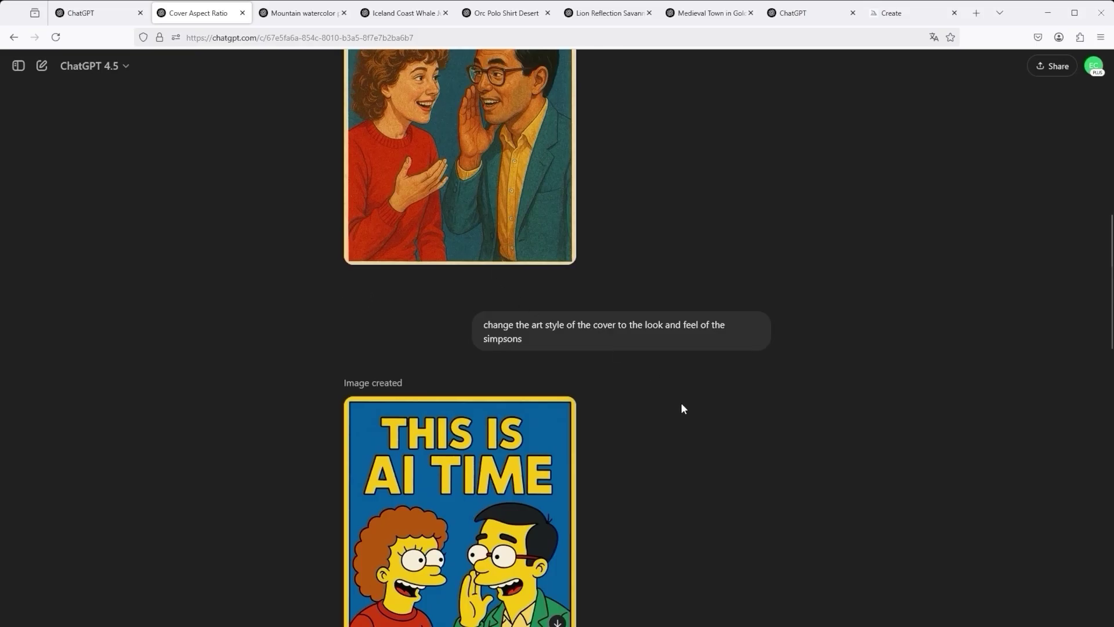
scroll(682, 408, down, 3)
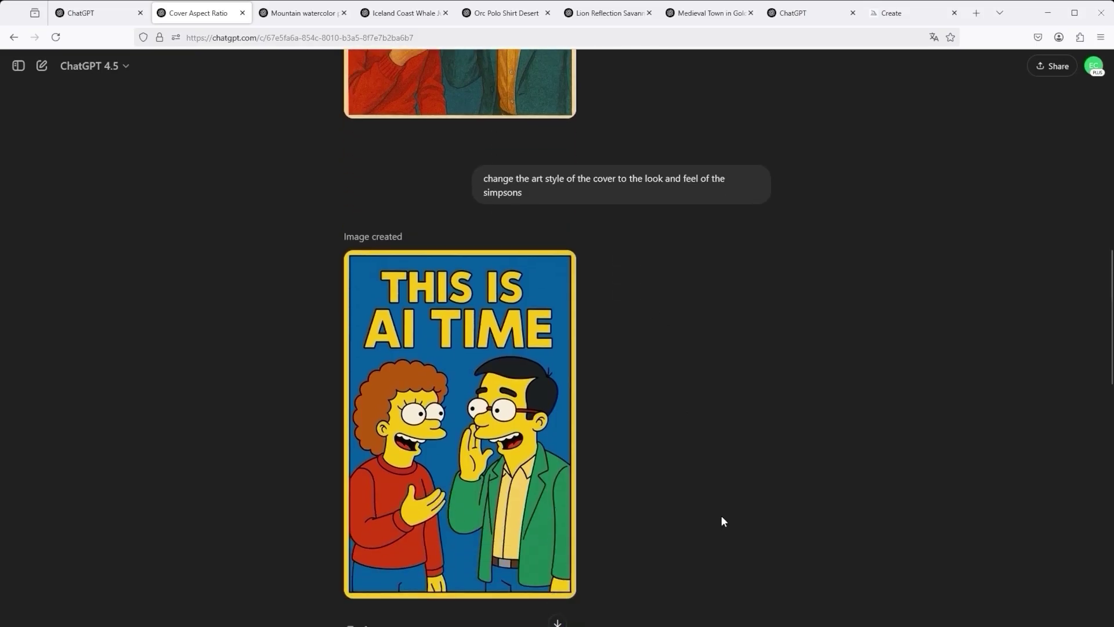
scroll(722, 518, down, 4)
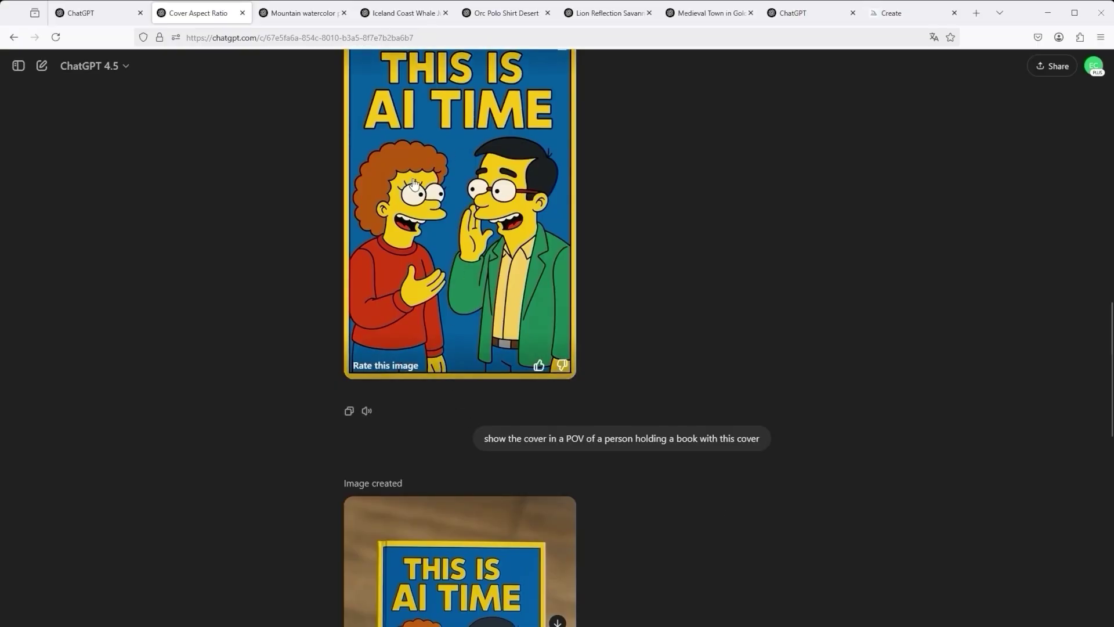
scroll(665, 499, down, 5)
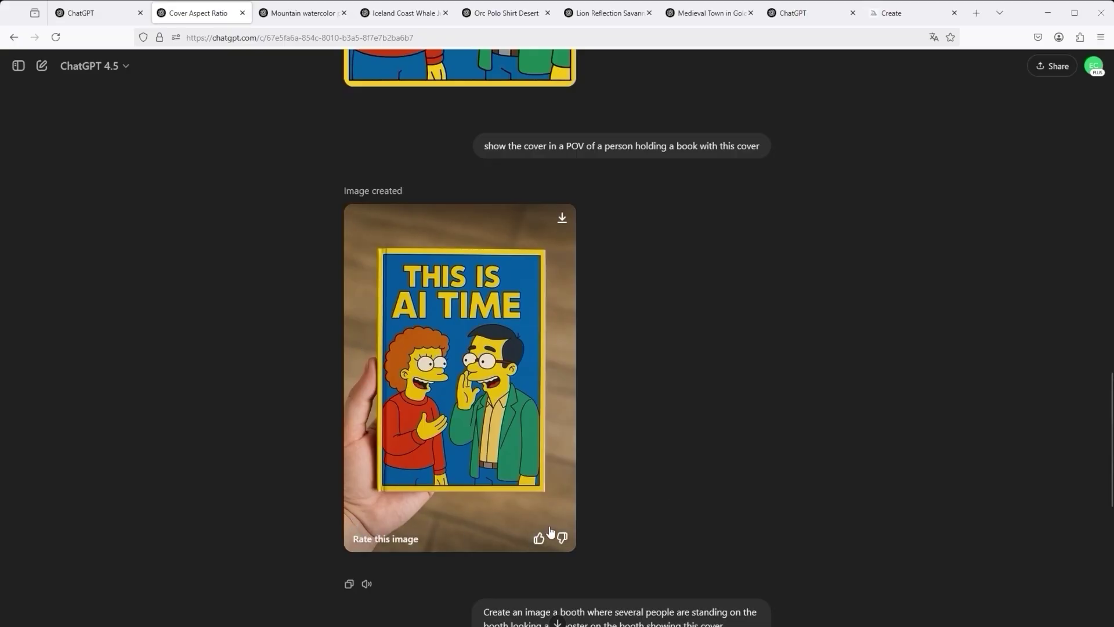
scroll(378, 488, up, 6)
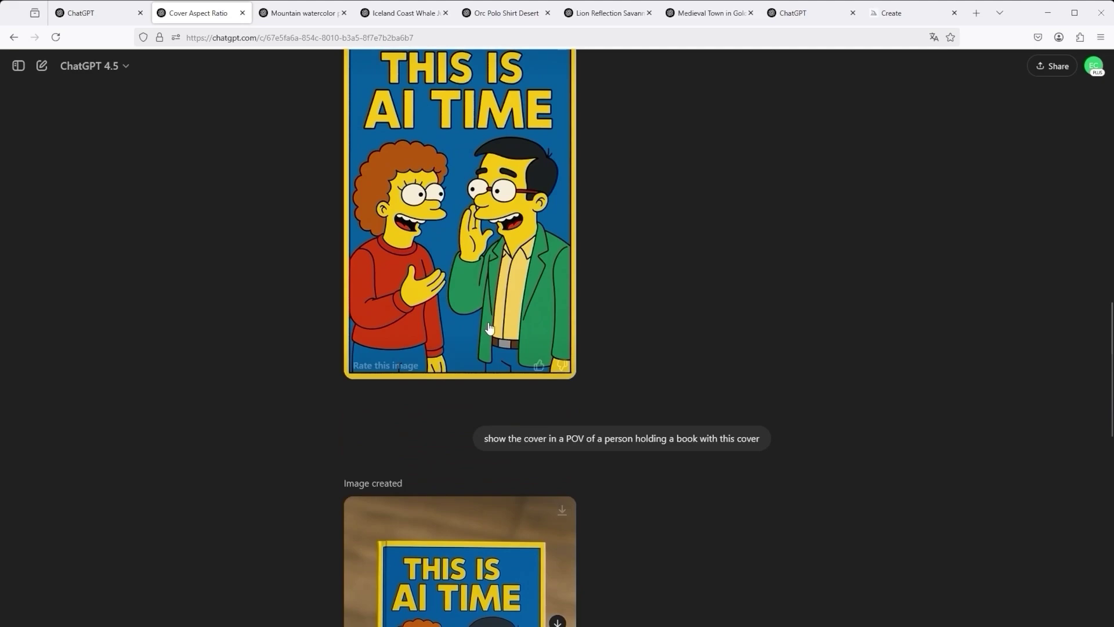
scroll(487, 330, down, 6)
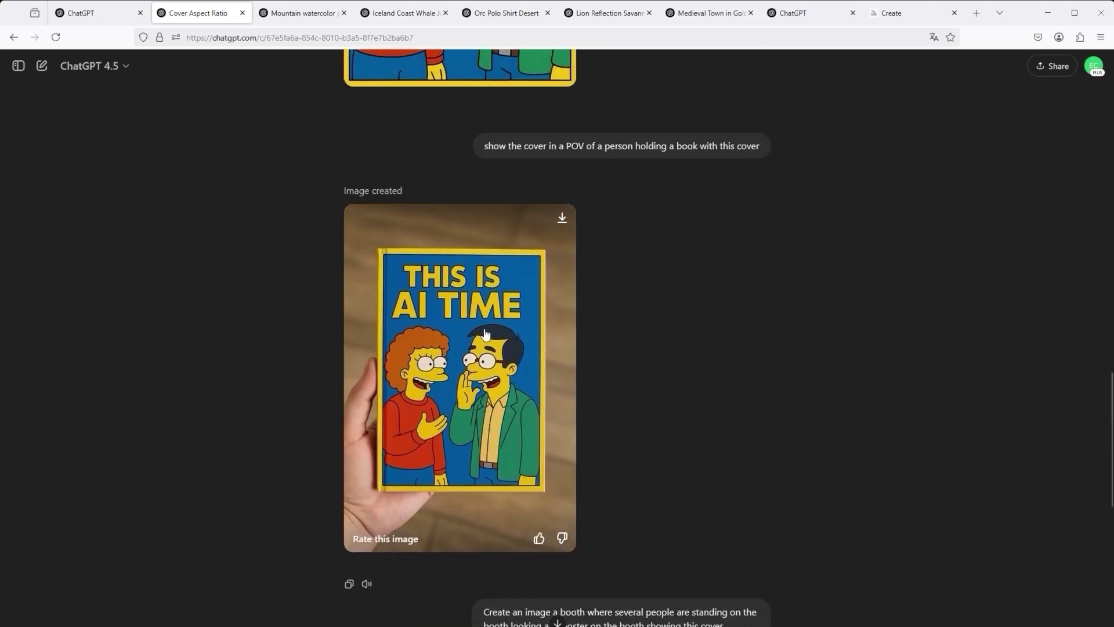
click(296, 21)
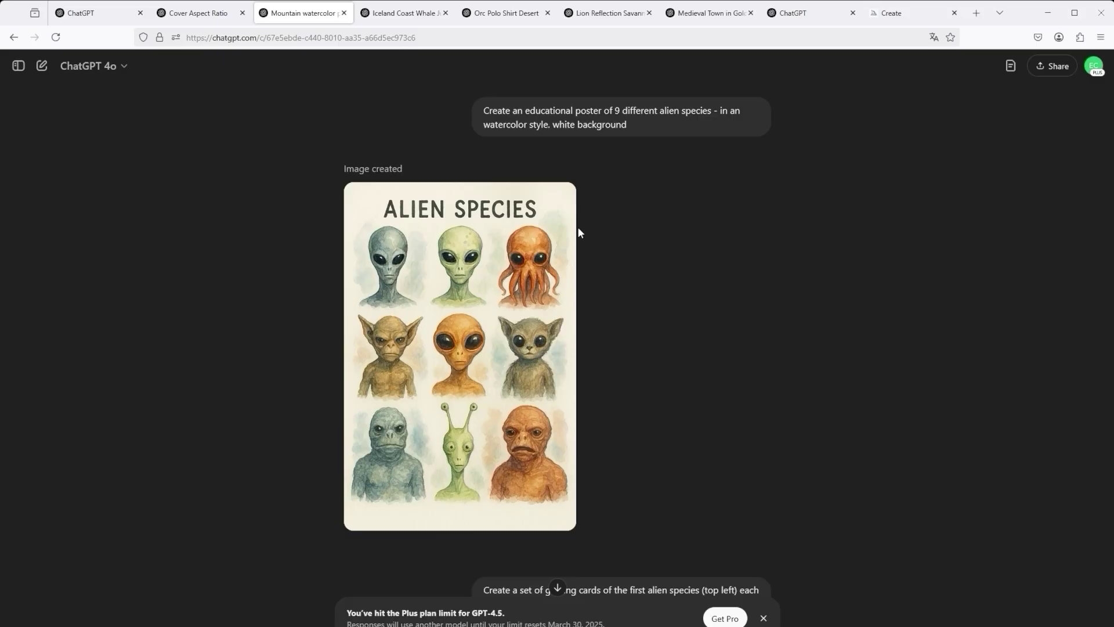
mouse_move(540, 490)
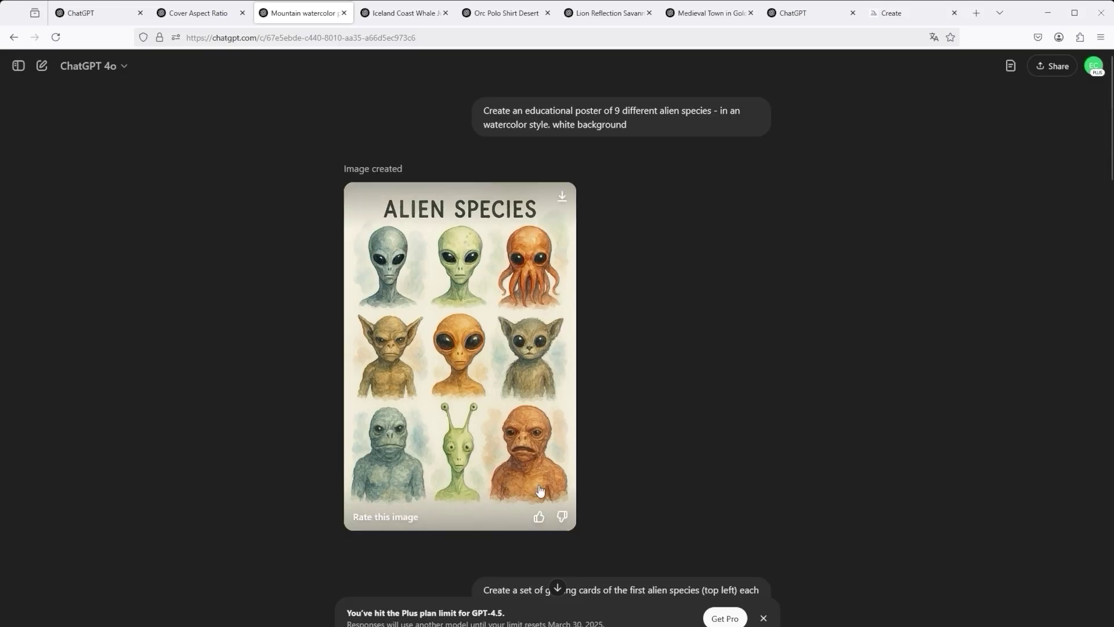
scroll(708, 539, down, 2)
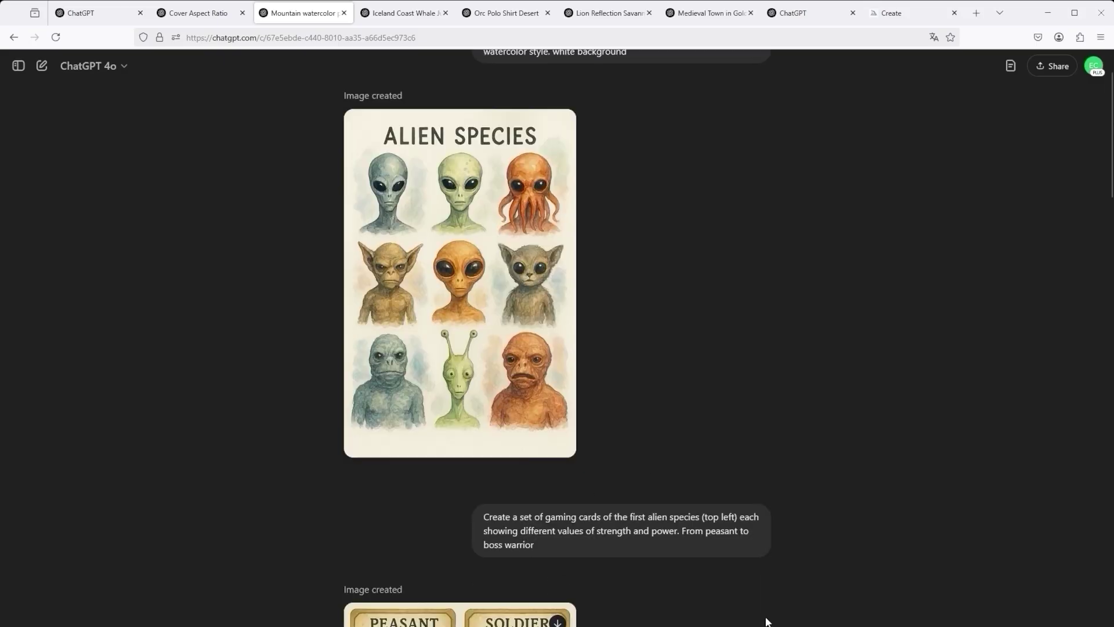
mouse_move(432, 346)
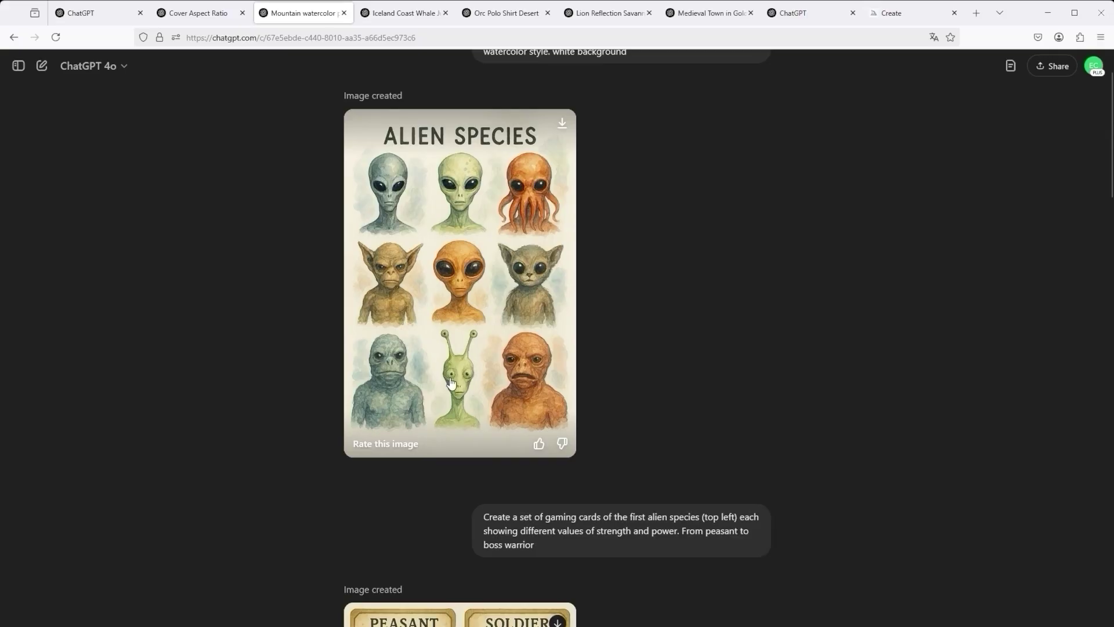
scroll(615, 443, down, 5)
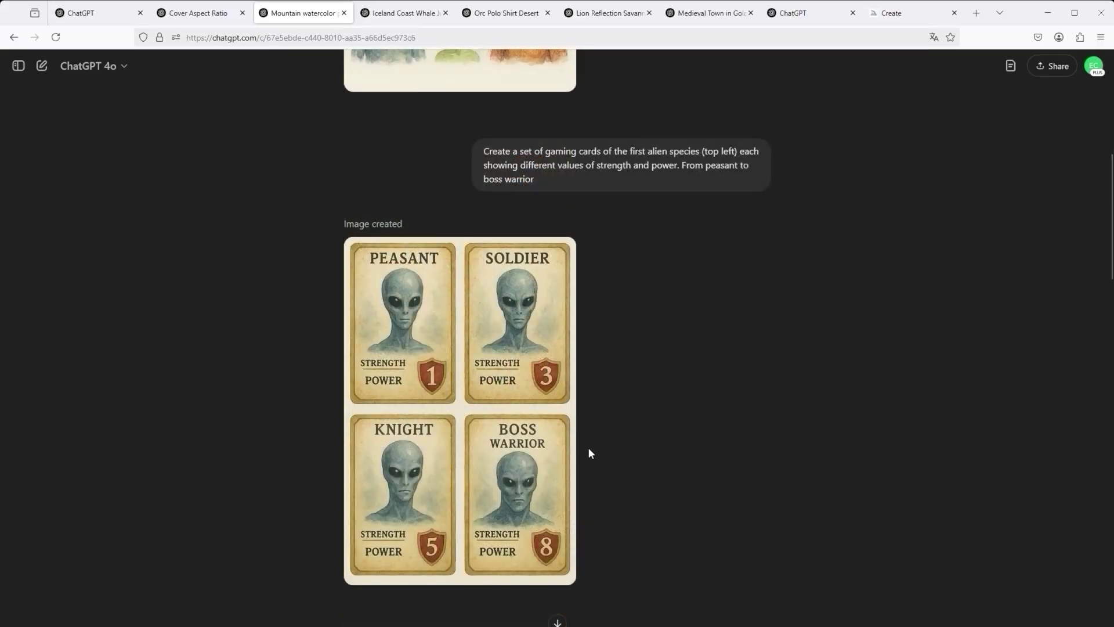
mouse_move(465, 437)
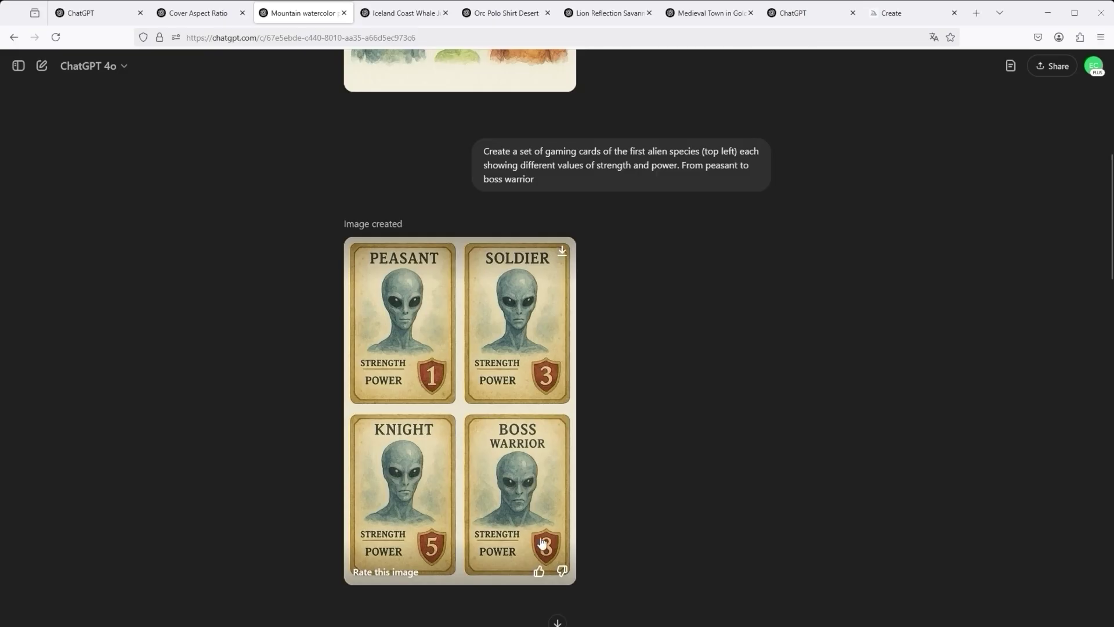
scroll(641, 433, down, 3)
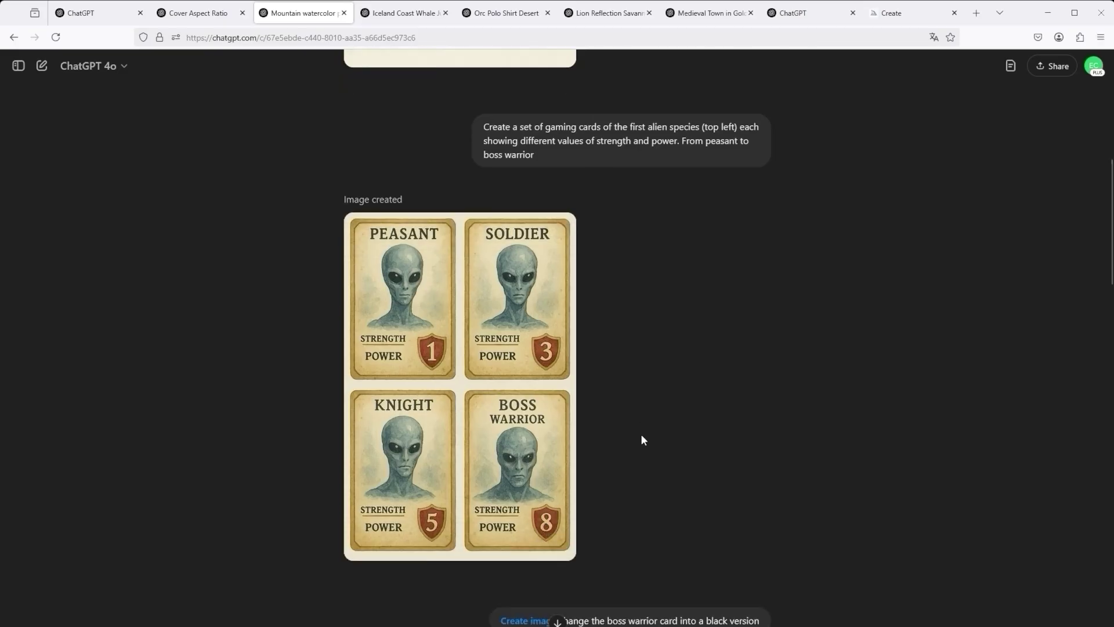
scroll(591, 370, down, 5)
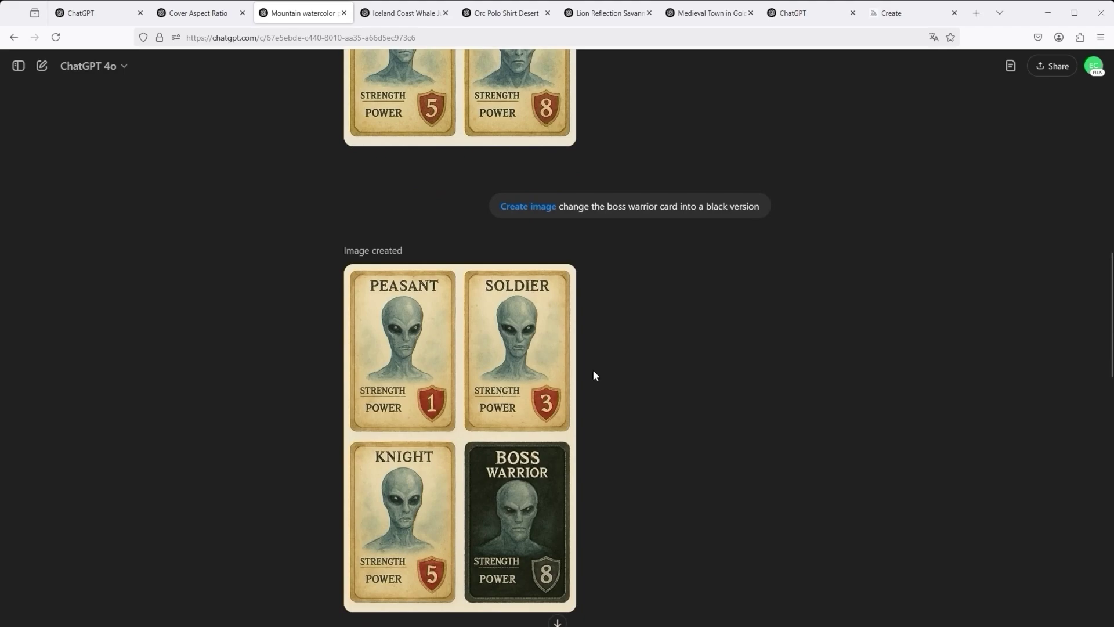
scroll(580, 348, down, 2)
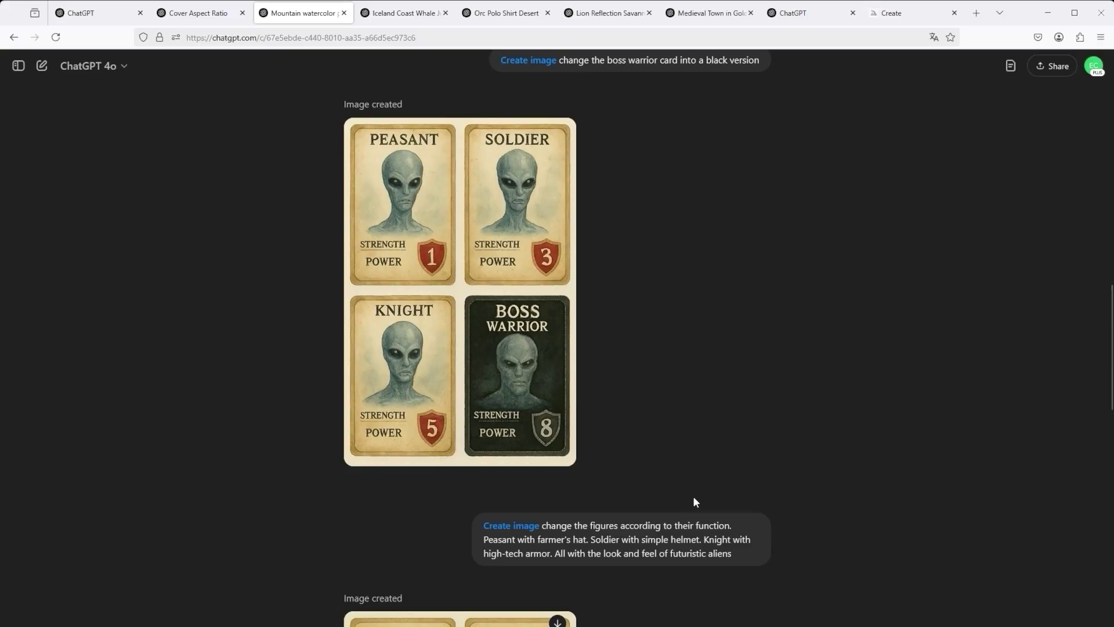
scroll(694, 490, down, 6)
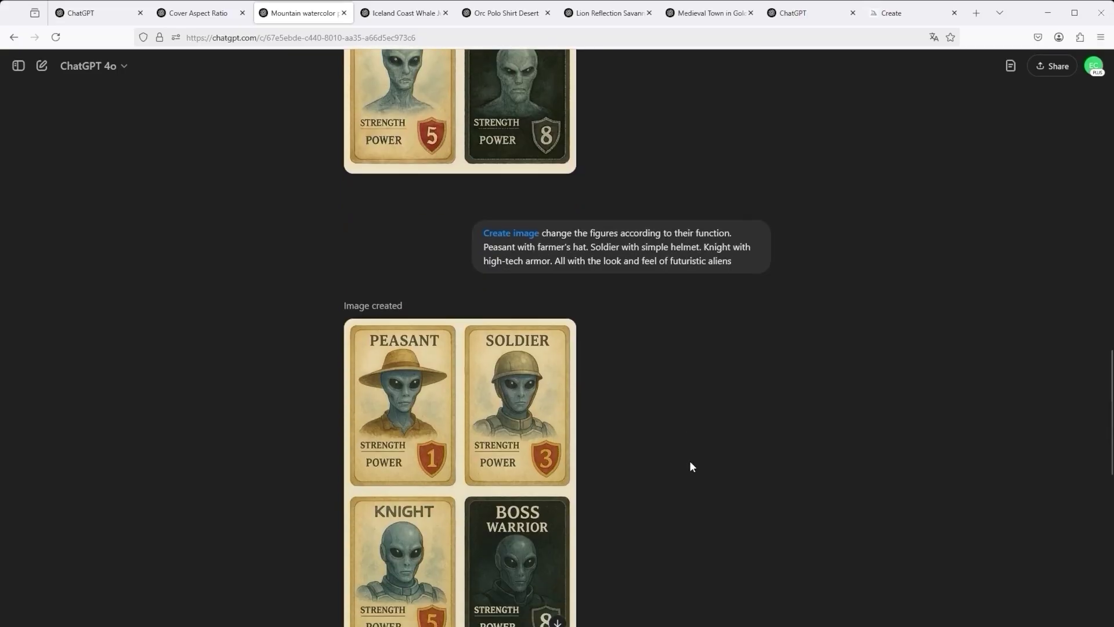
mouse_move(400, 289)
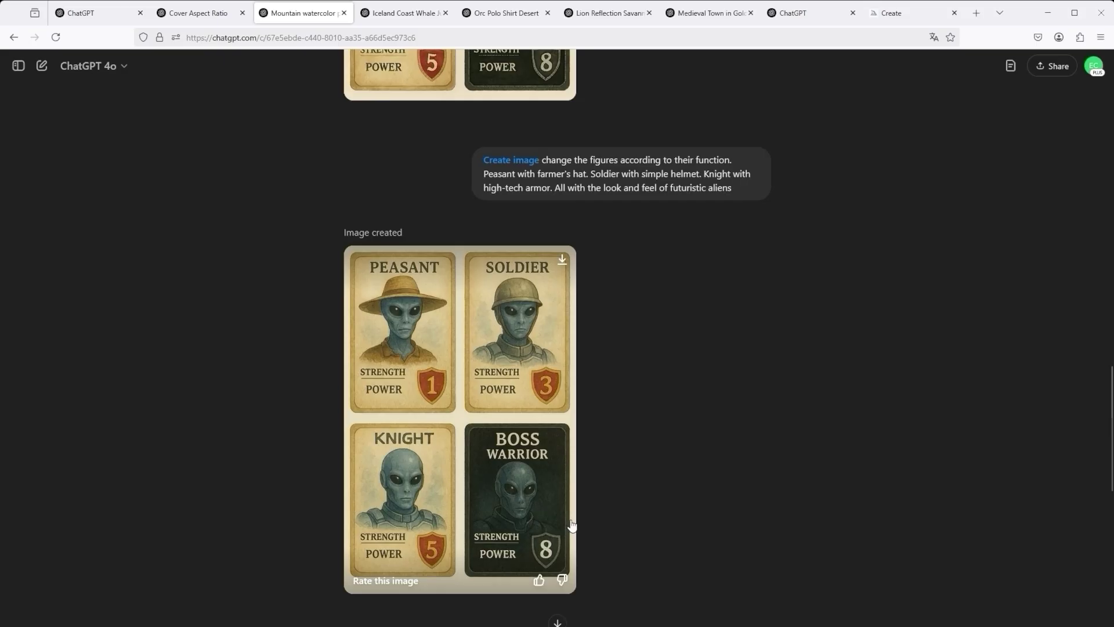
scroll(572, 525, up, 6)
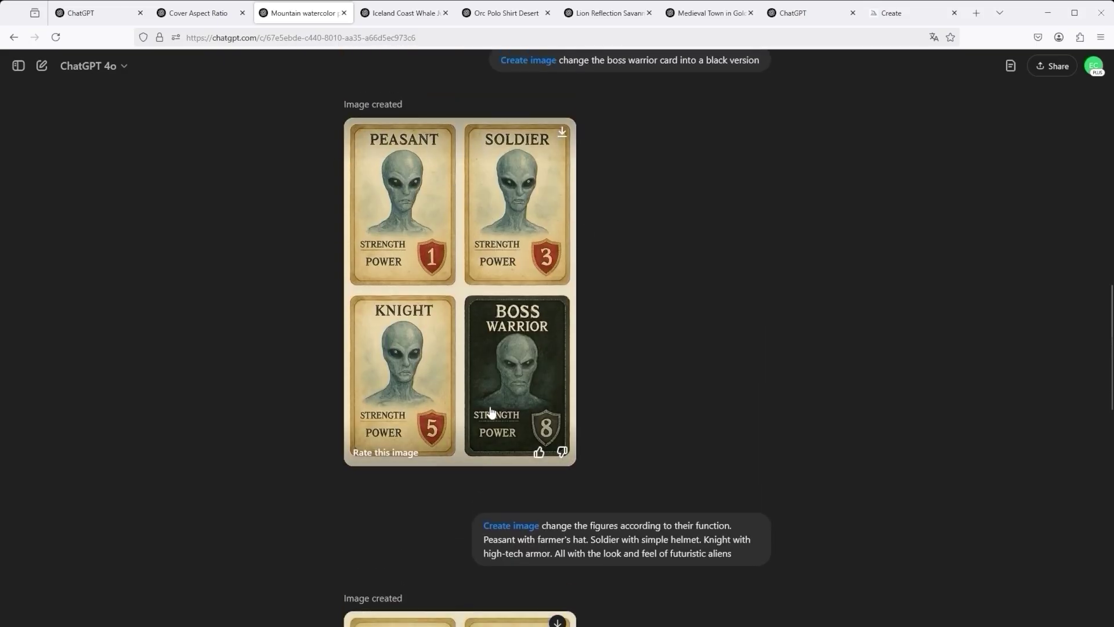
scroll(524, 415, down, 6)
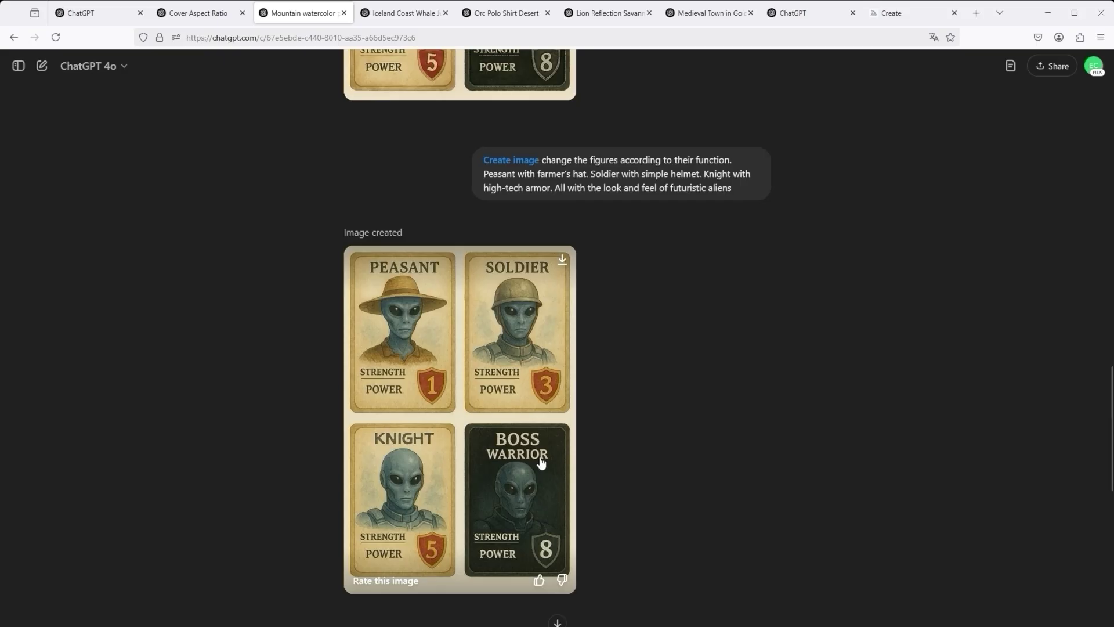
scroll(406, 360, up, 3)
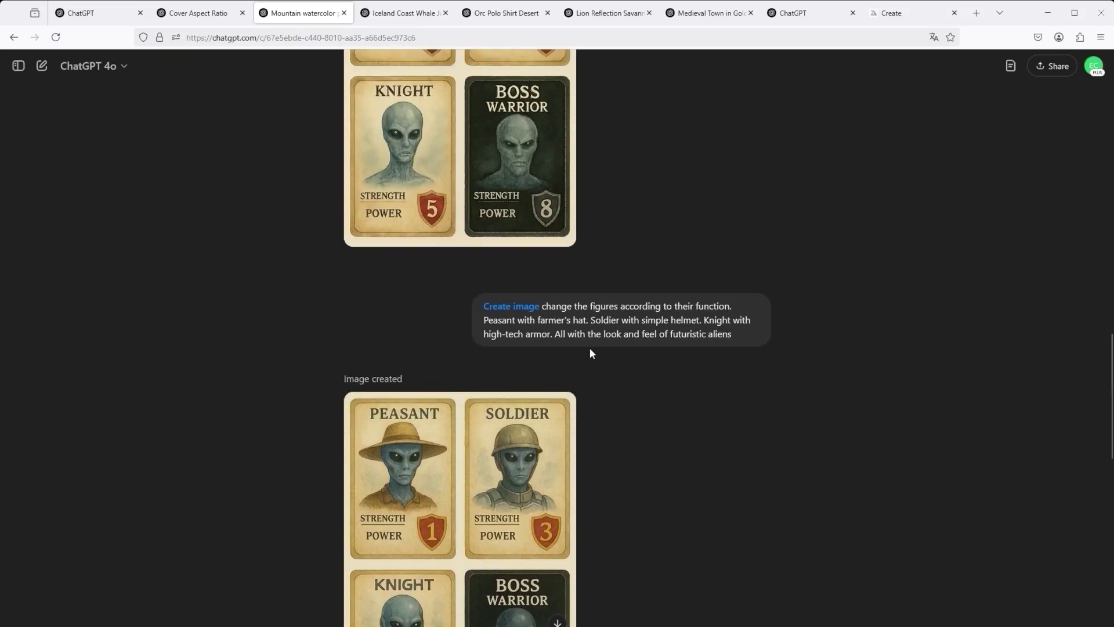
scroll(590, 353, up, 4)
scroll(501, 417, down, 4)
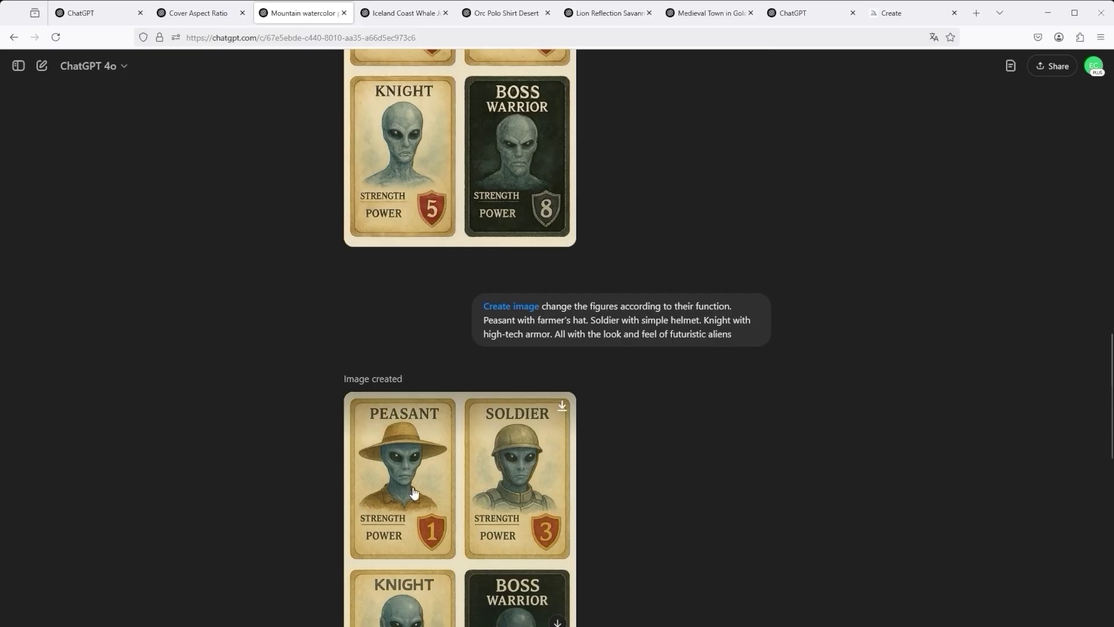
scroll(430, 460, down, 4)
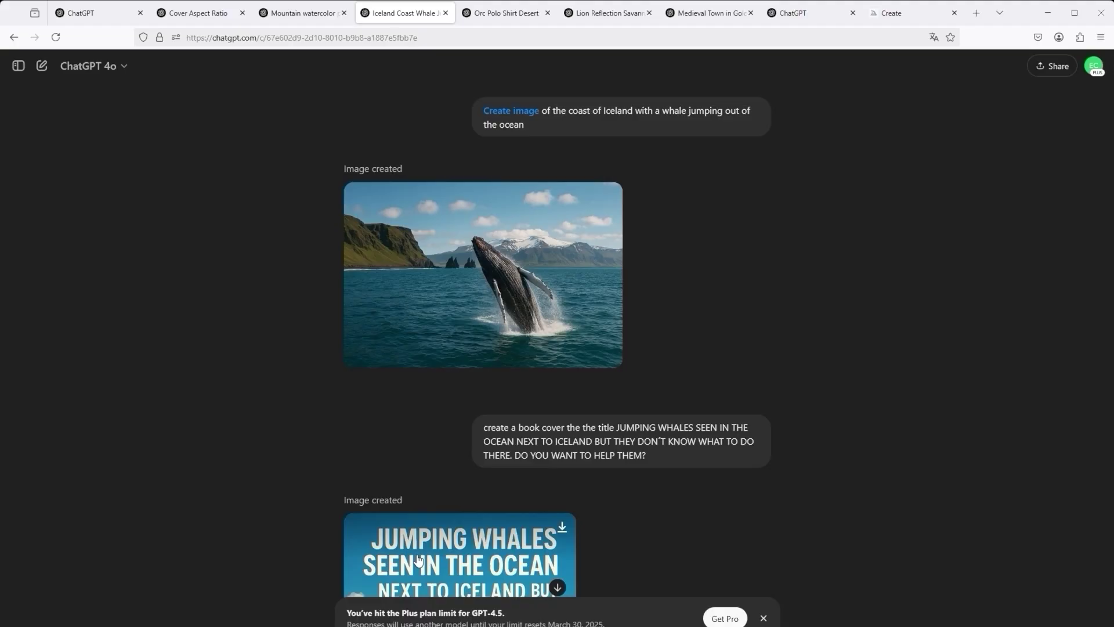
Select the full book title in the whale cover prompt and dismiss the plan limit notice
drag(653, 456, 627, 428)
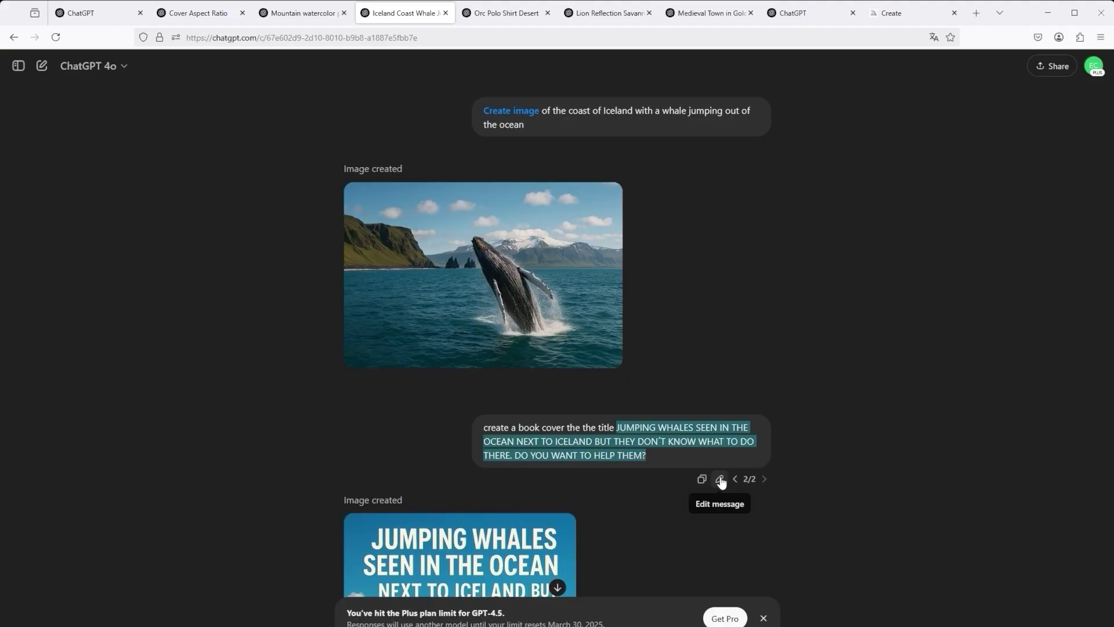
scroll(812, 450, down, 3)
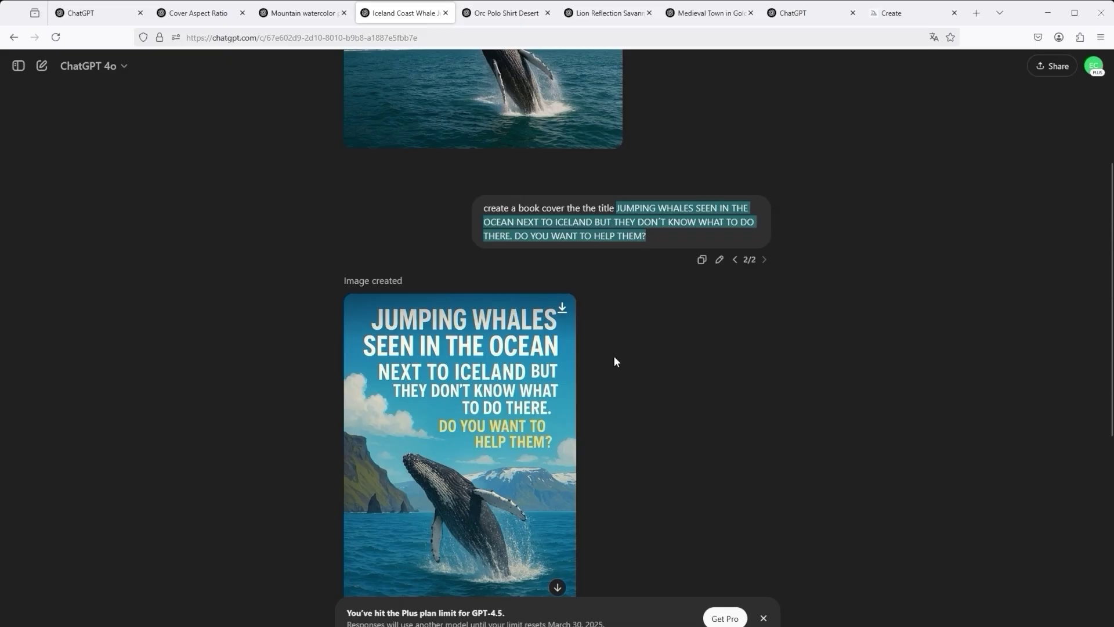
drag(649, 231, 621, 207)
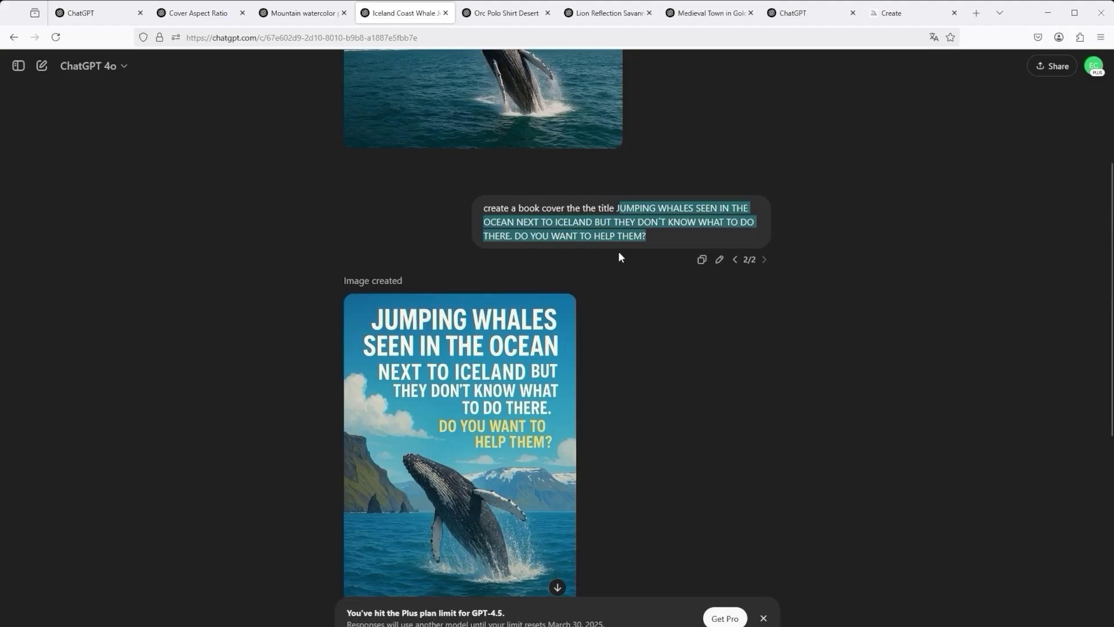
scroll(594, 404, down, 2)
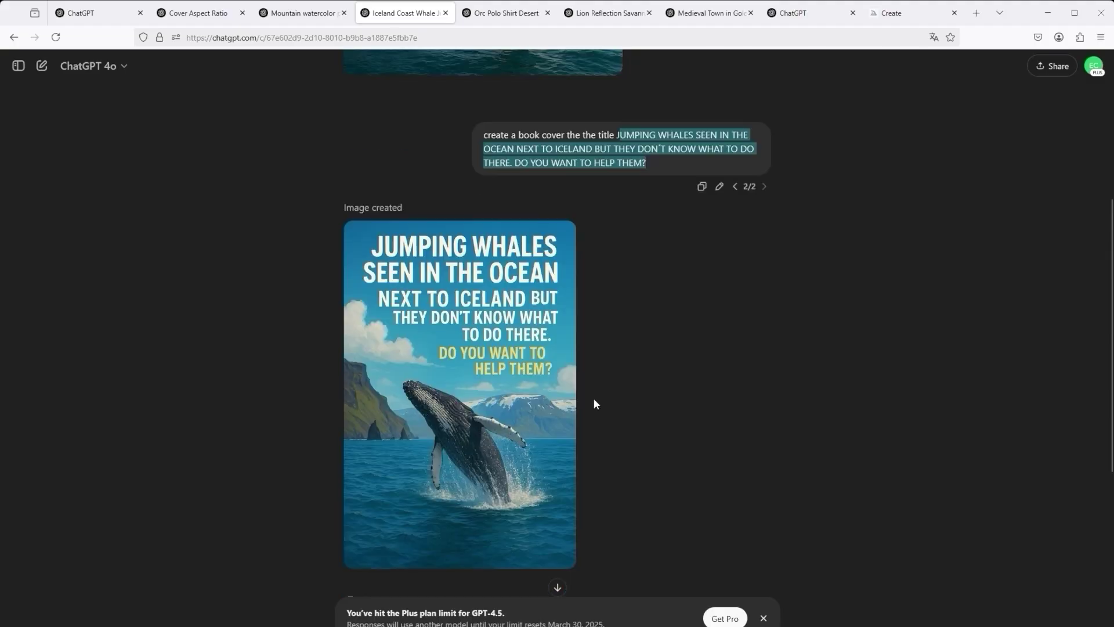
click(762, 618)
scroll(714, 525, down, 2)
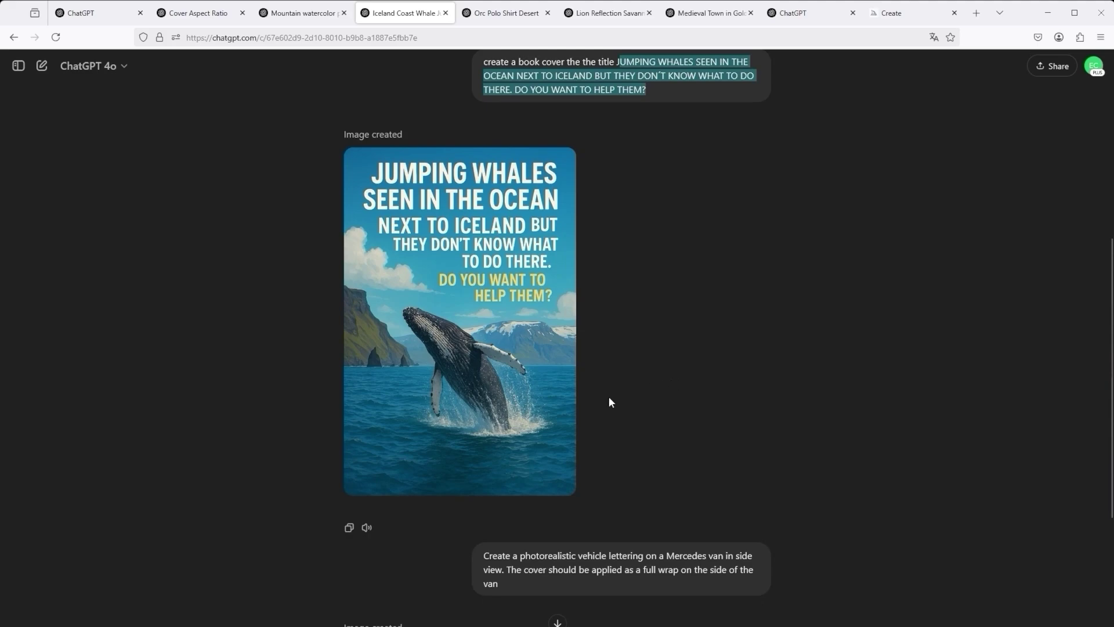
scroll(609, 402, down, 4)
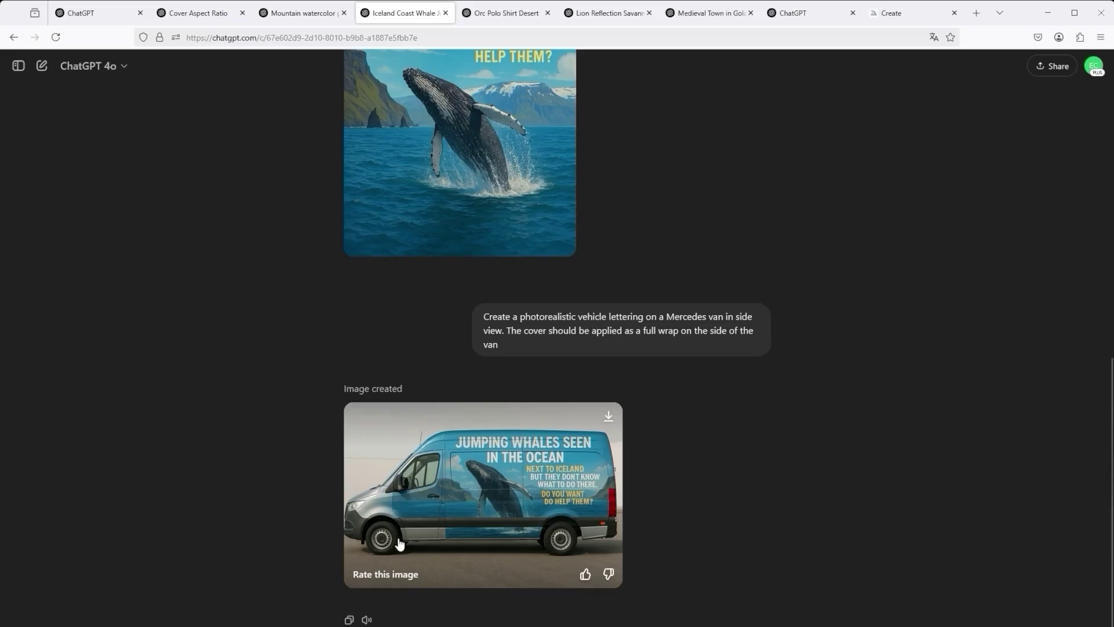
Open the Orc Polo Shirt Desert chat, dismiss the plan limit notice, and review the orc images
click(506, 17)
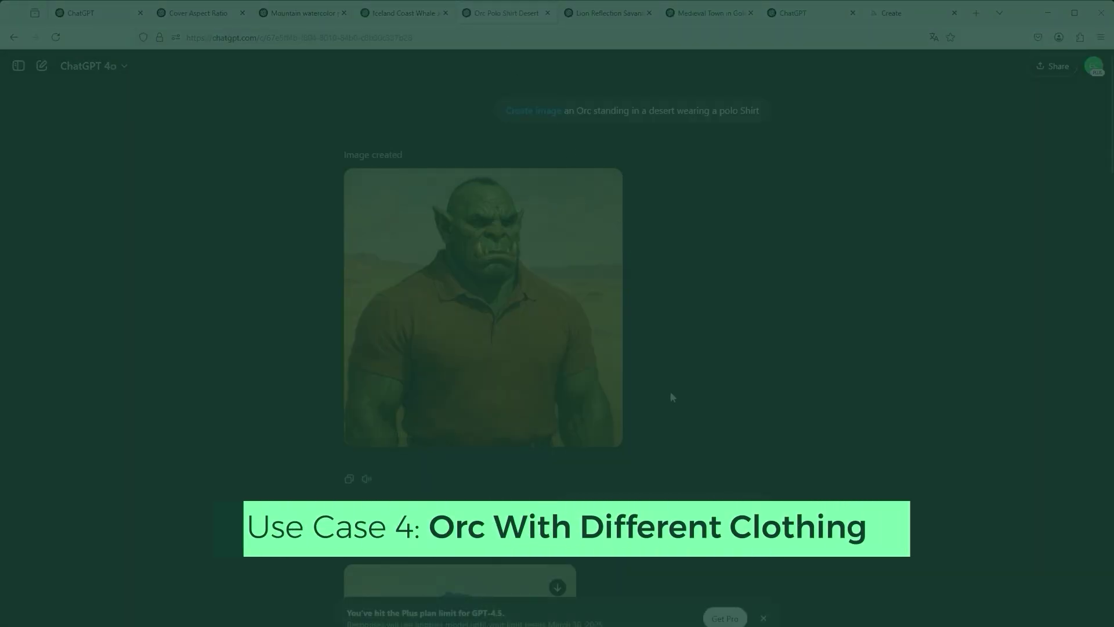
click(762, 619)
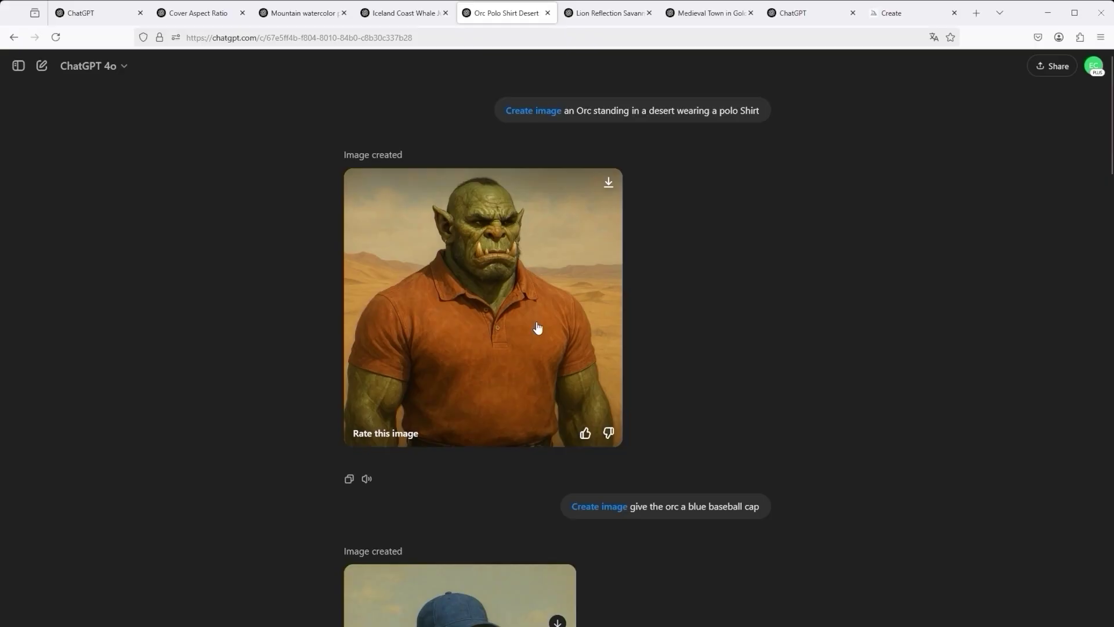
scroll(670, 521, down, 2)
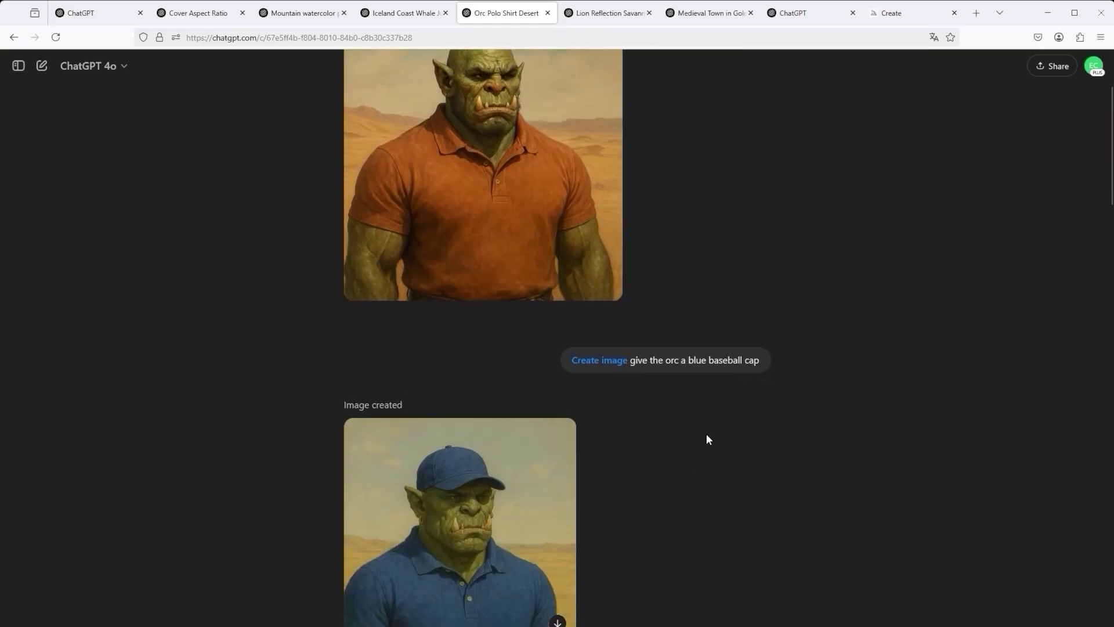
scroll(594, 453, down, 3)
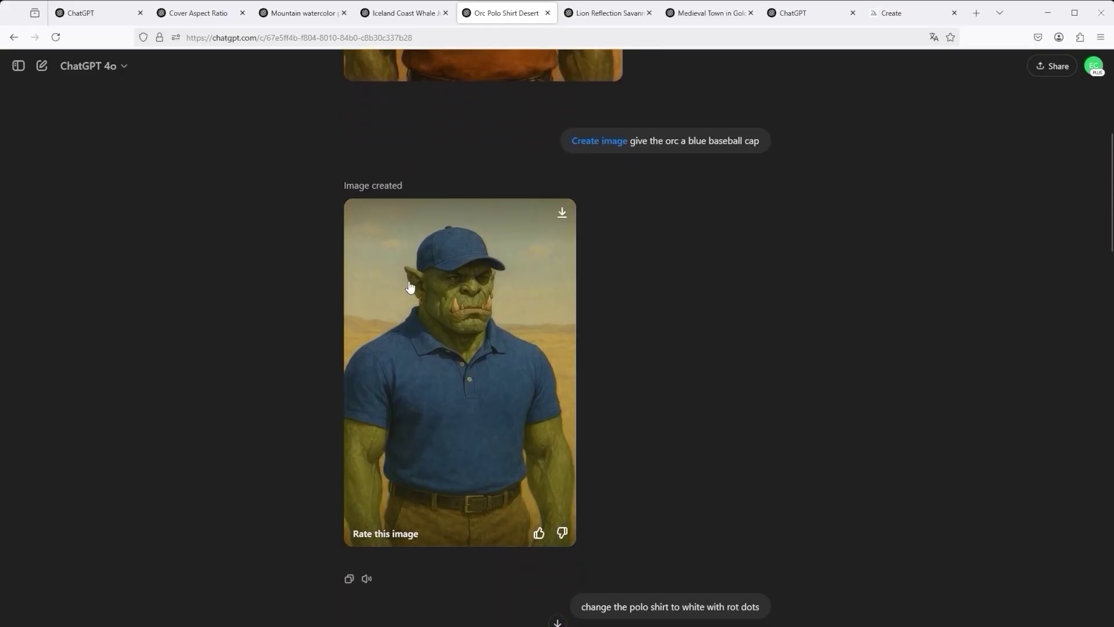
scroll(410, 286, up, 4)
scroll(406, 301, down, 3)
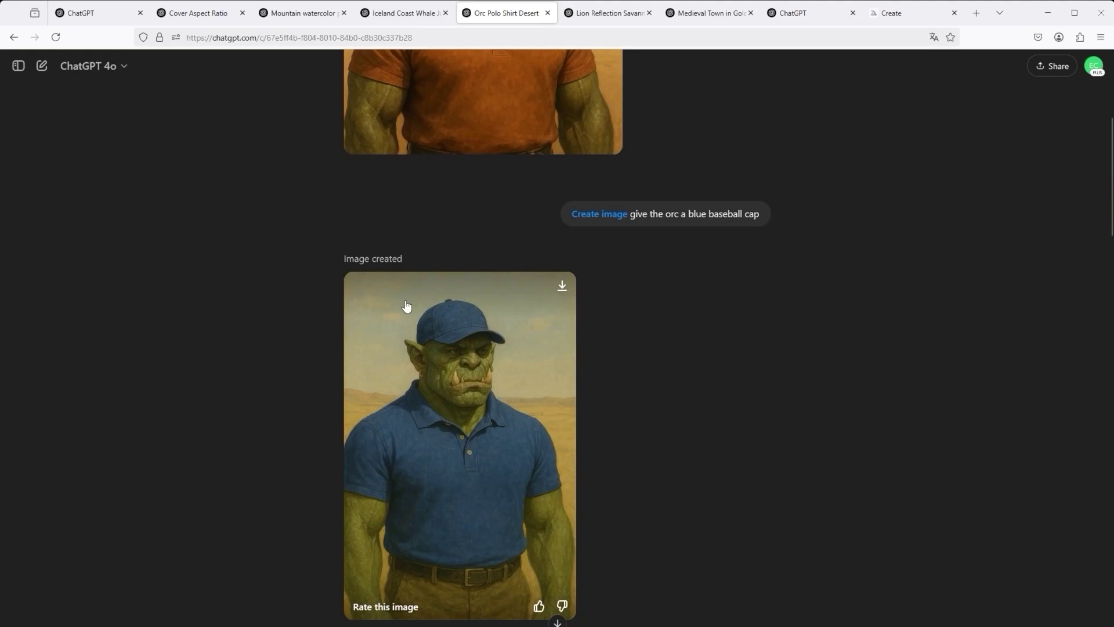
scroll(657, 418, down, 3)
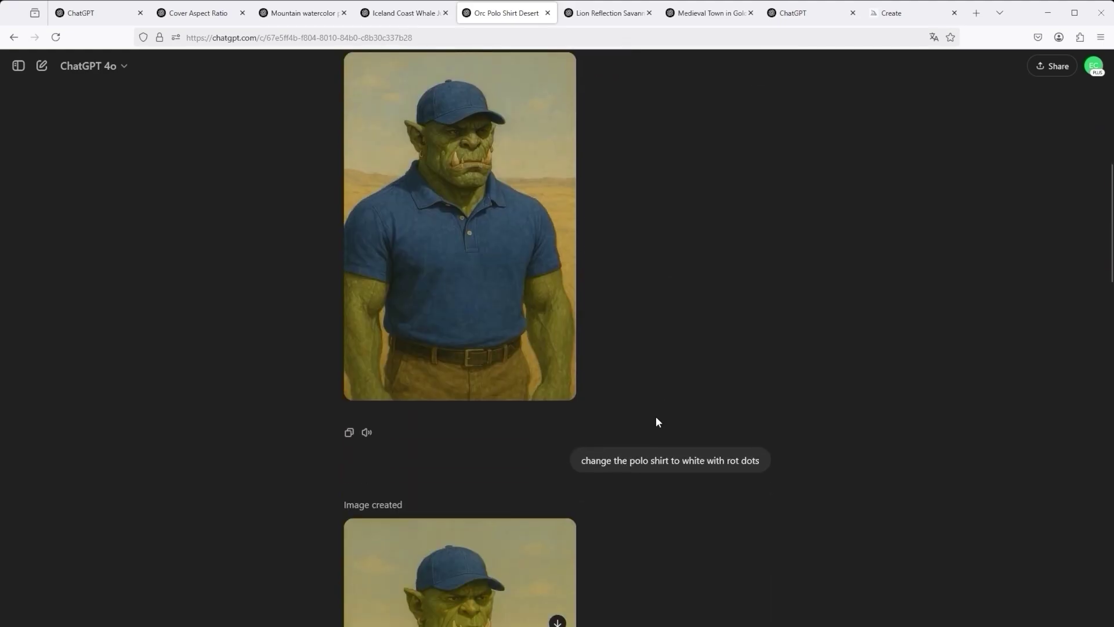
scroll(656, 419, down, 2)
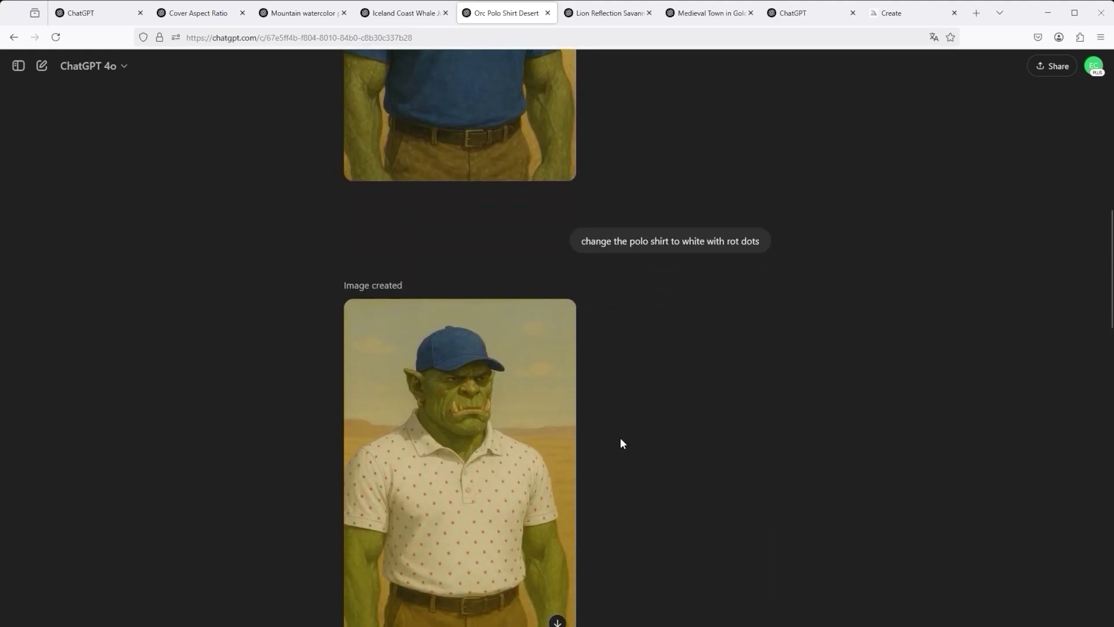
scroll(611, 453, up, 3)
scroll(563, 441, down, 4)
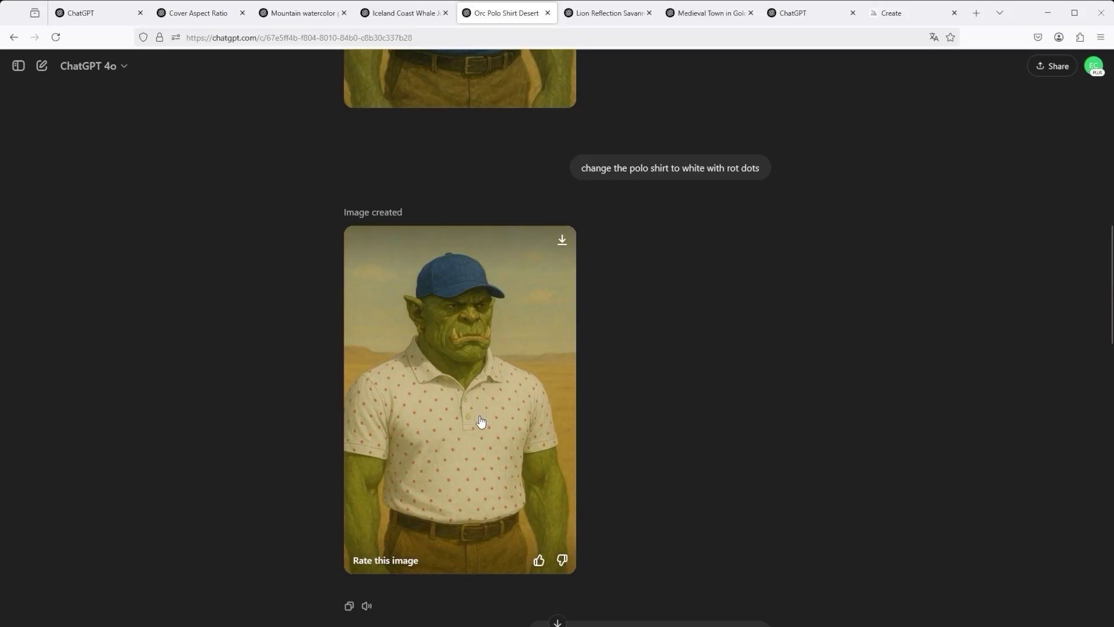
scroll(525, 401, down, 4)
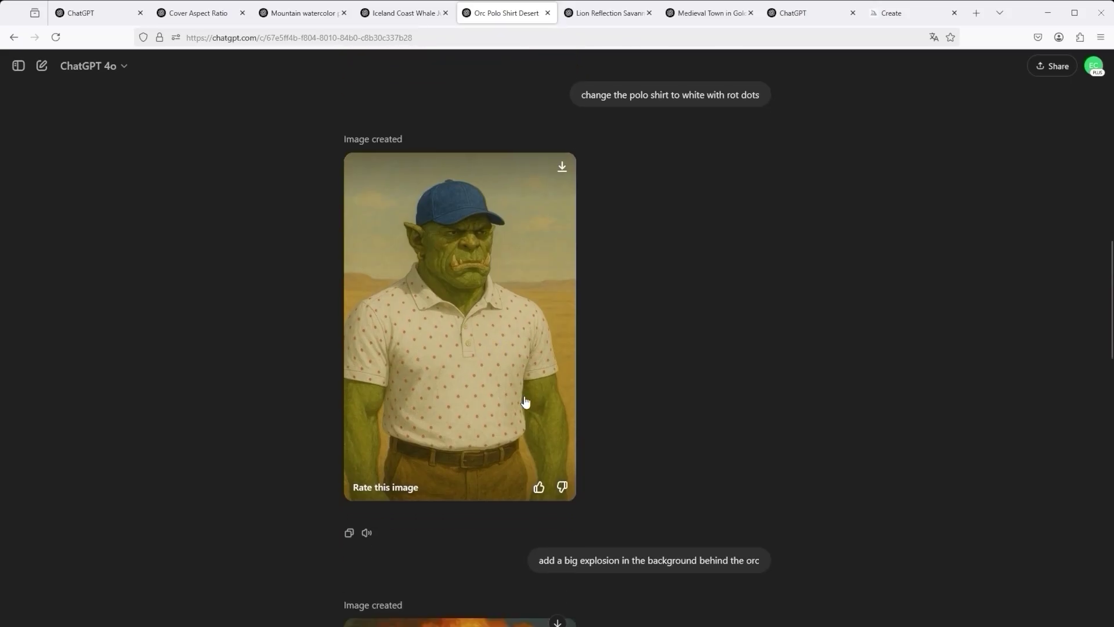
scroll(525, 401, down, 1)
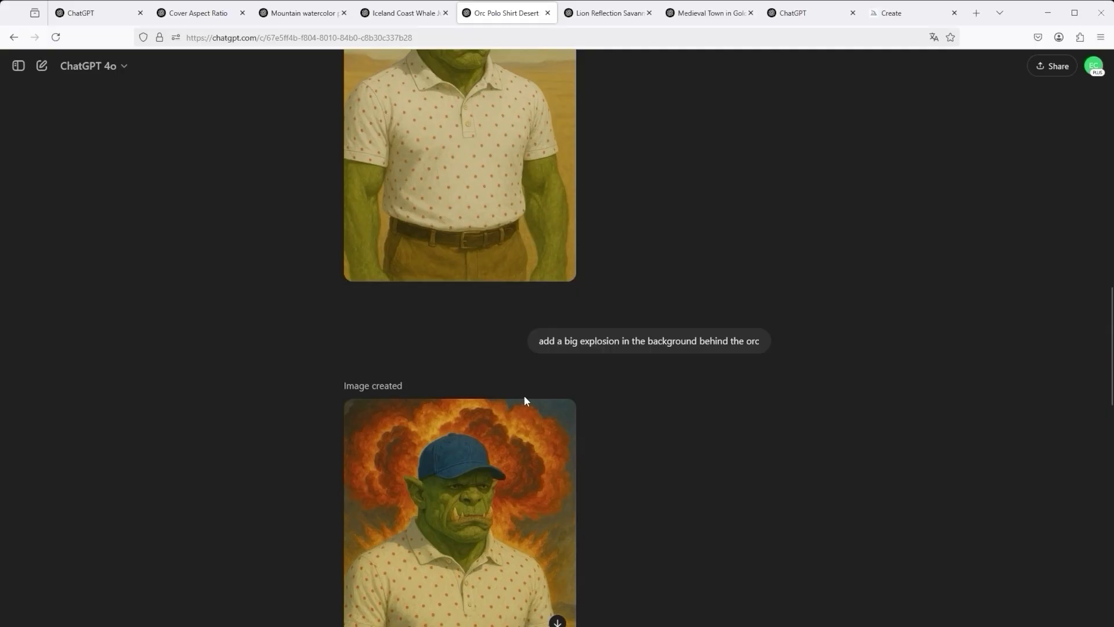
scroll(525, 400, down, 2)
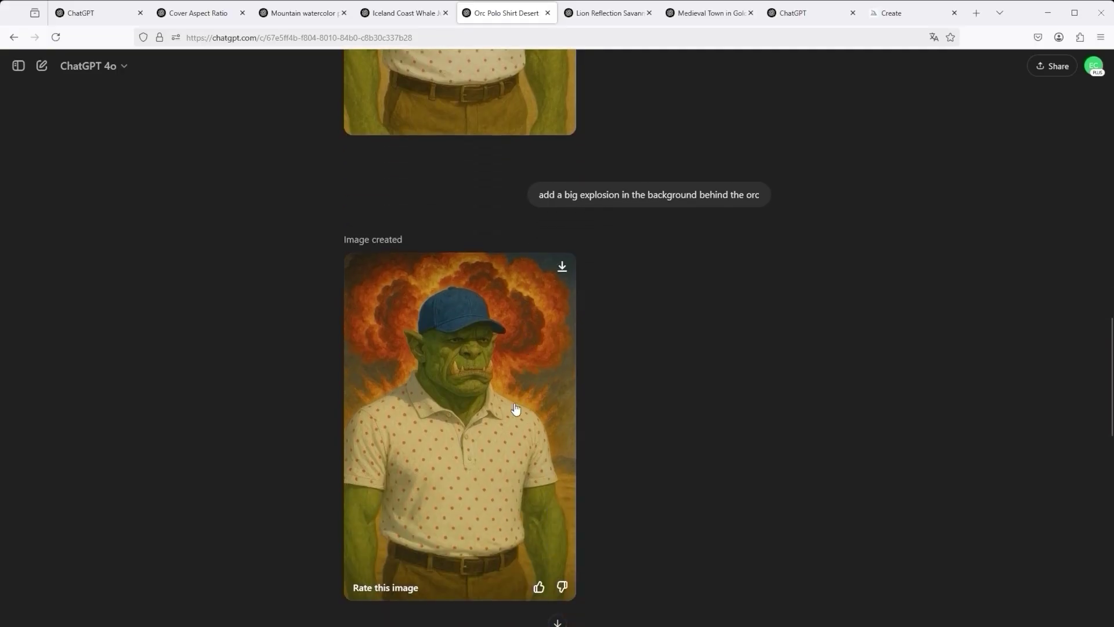
scroll(524, 399, down, 4)
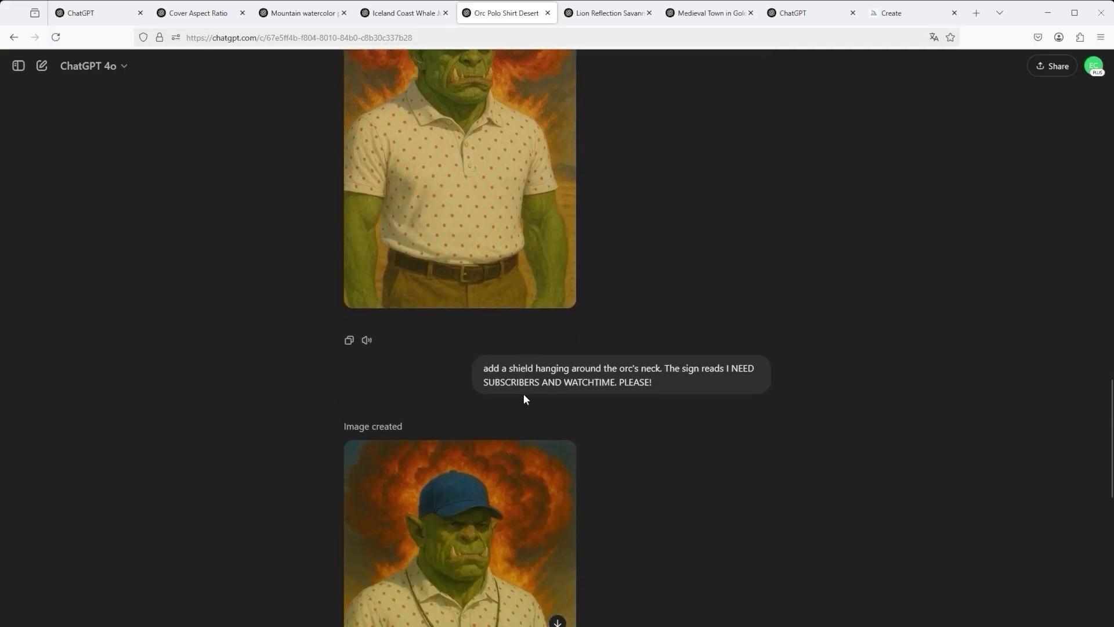
Highlight the sign wording in the shield prompt of the orc chat
scroll(524, 395, down, 3)
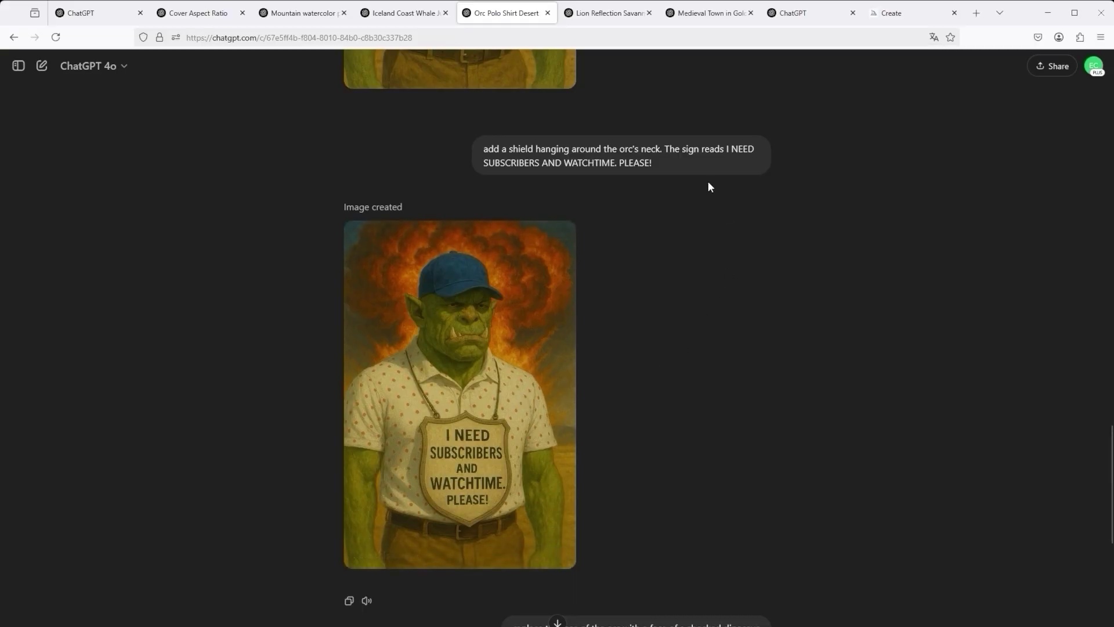
drag(725, 148, 746, 169)
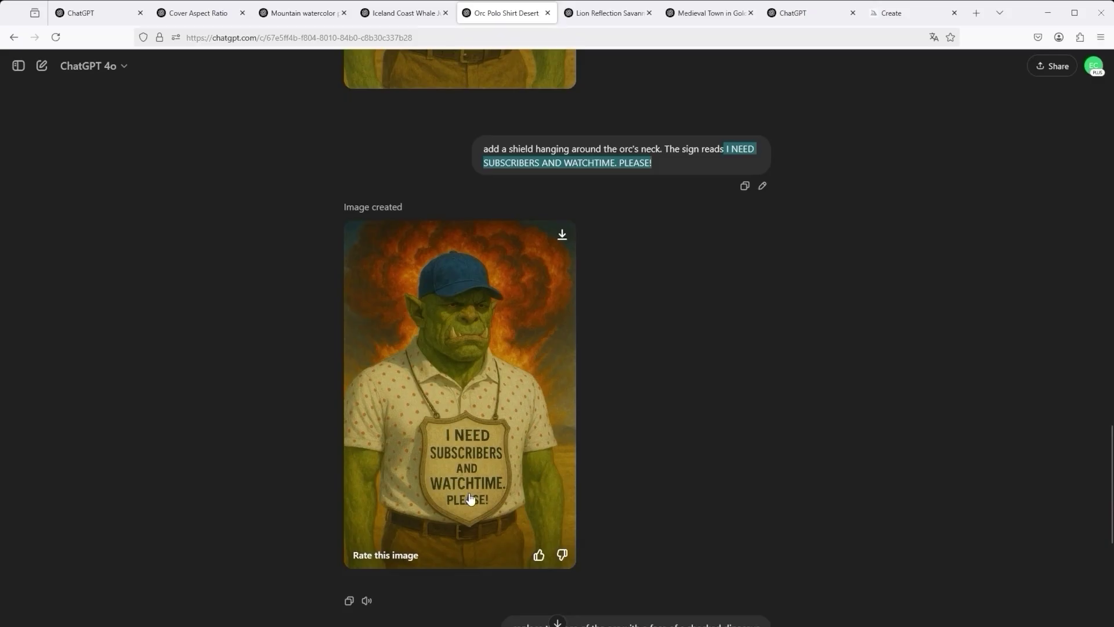
scroll(503, 348, up, 6)
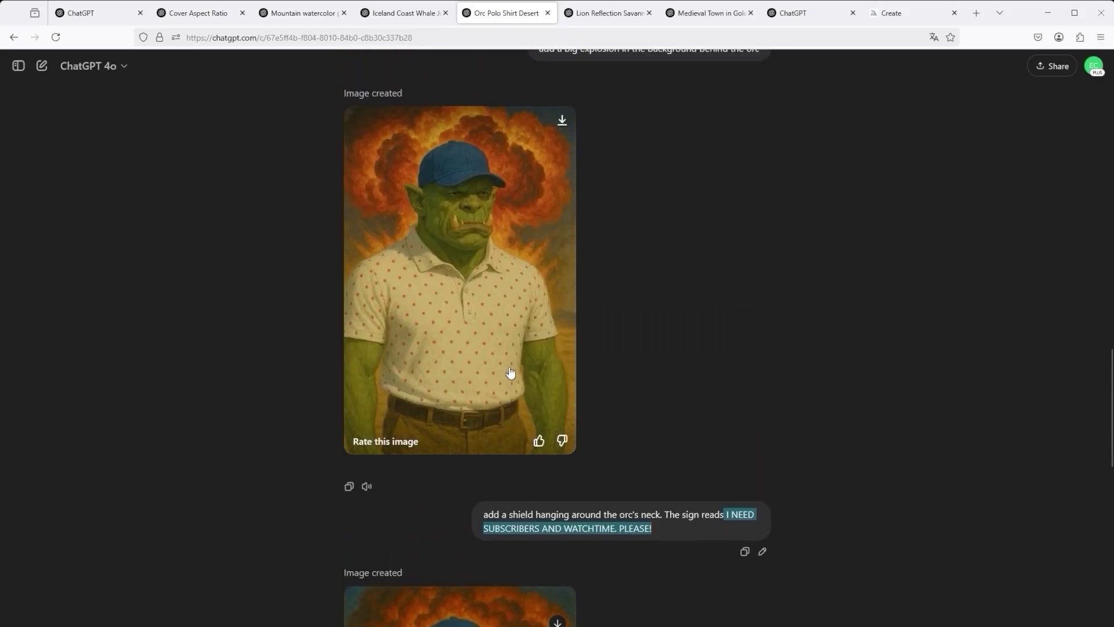
scroll(510, 374, down, 6)
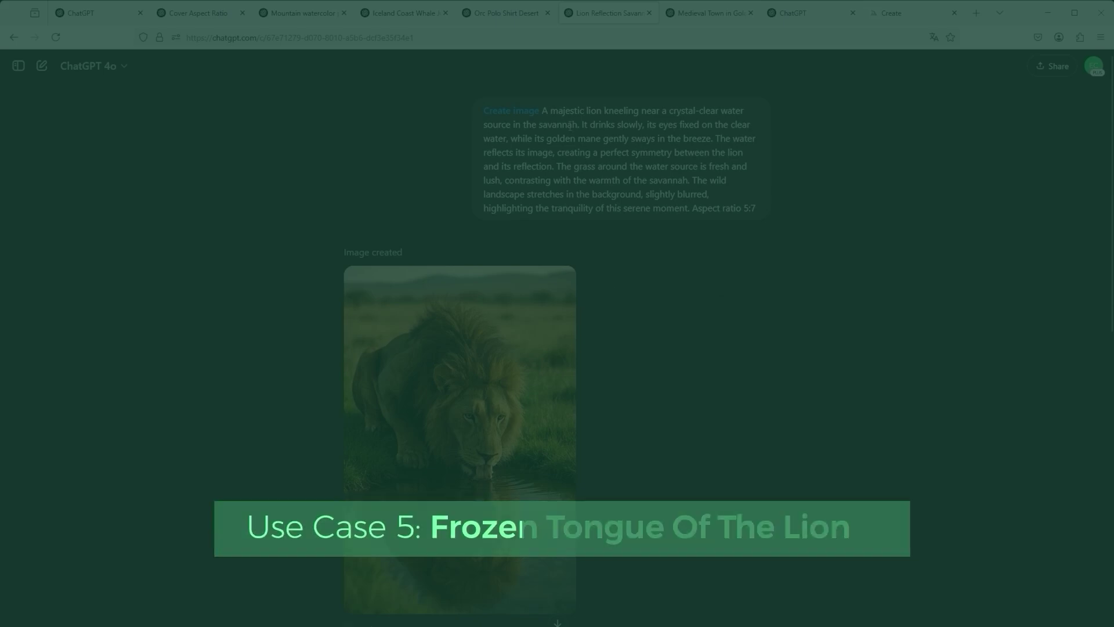
drag(548, 108, 755, 207)
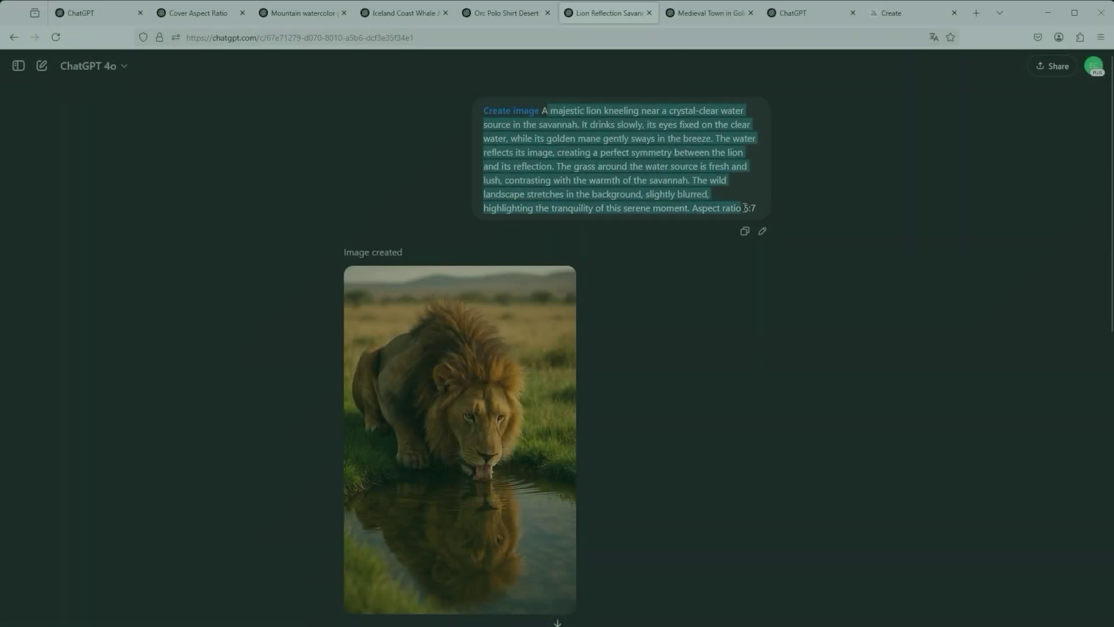
click(880, 242)
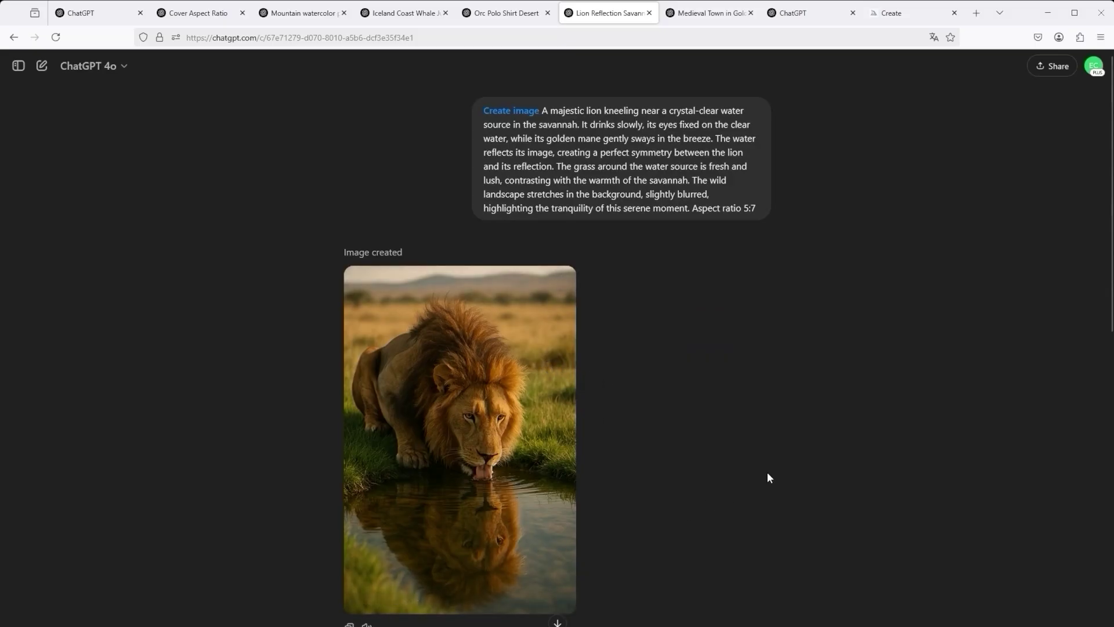
scroll(767, 472, down, 2)
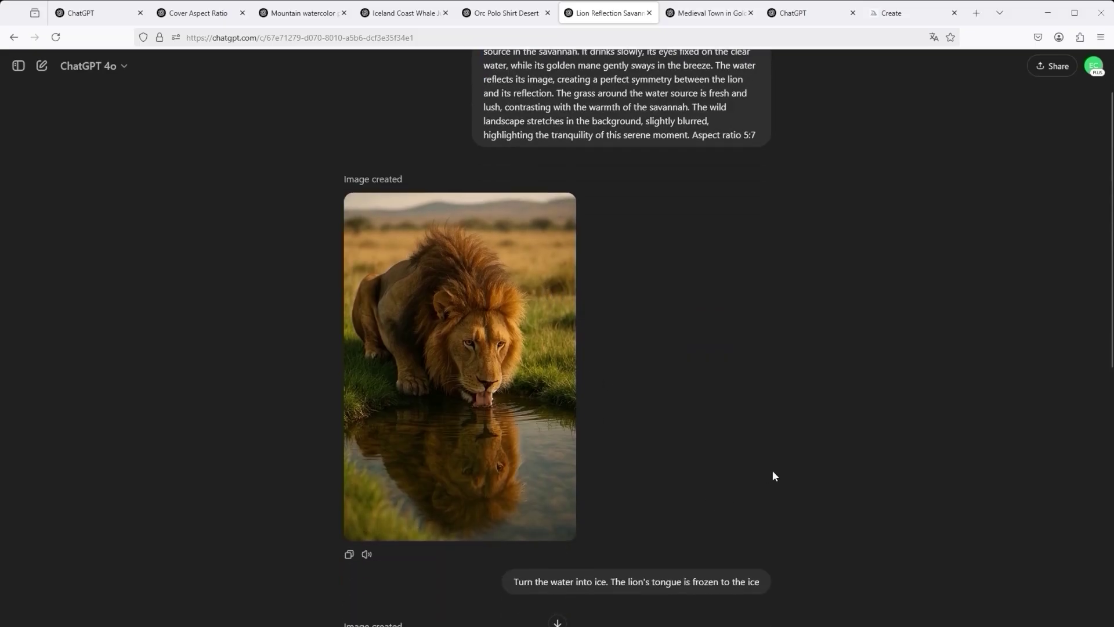
scroll(772, 476, down, 6)
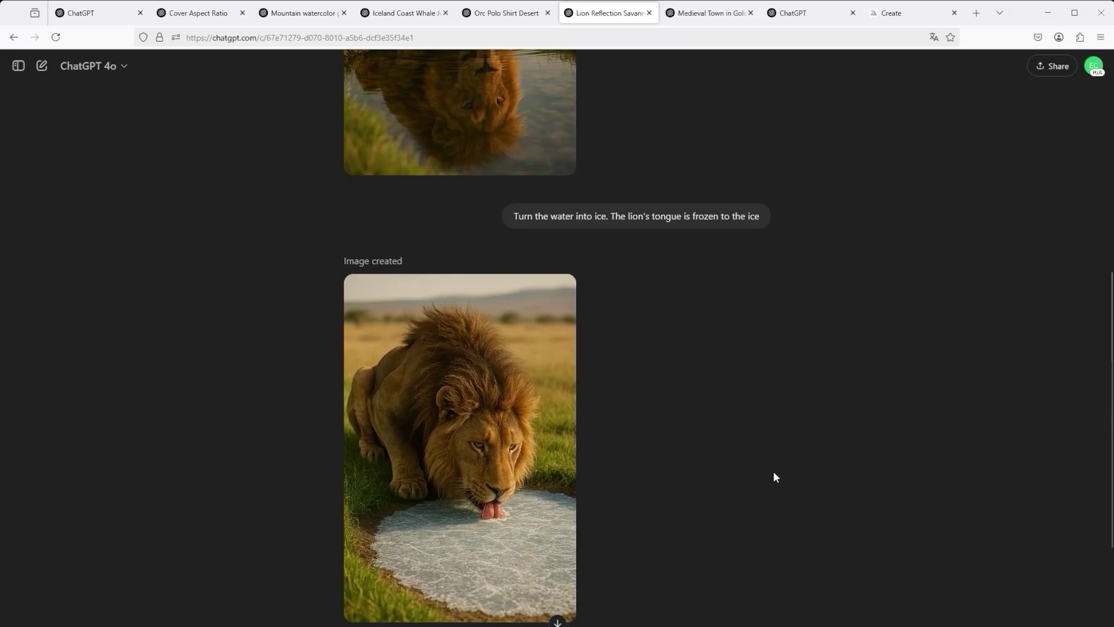
scroll(590, 520, up, 6)
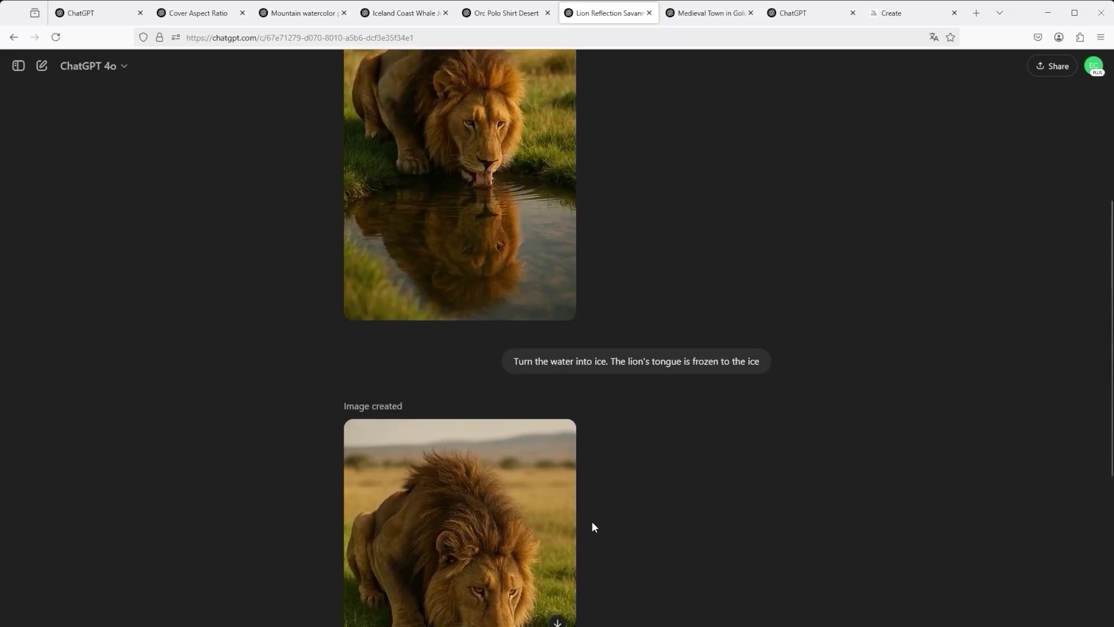
scroll(592, 520, down, 6)
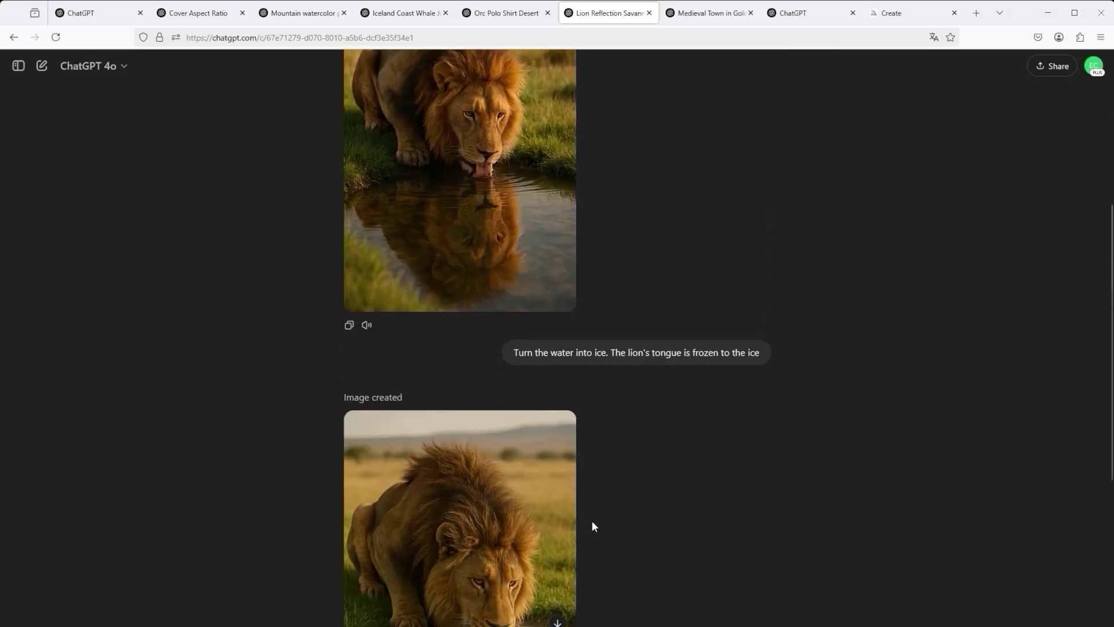
scroll(591, 521, up, 5)
scroll(591, 520, down, 5)
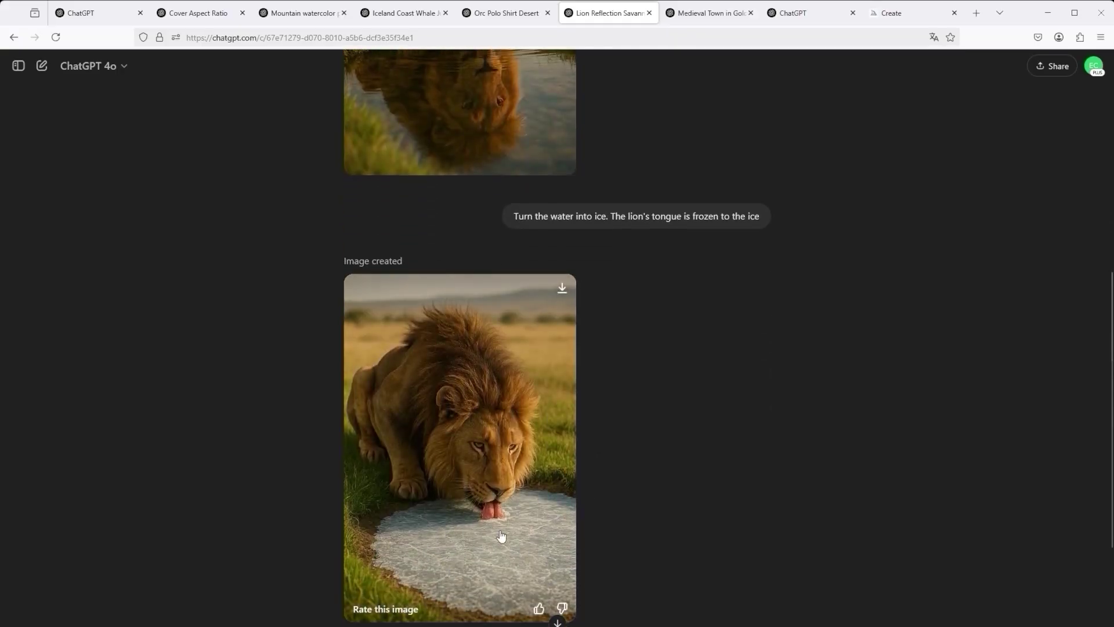
click(502, 531)
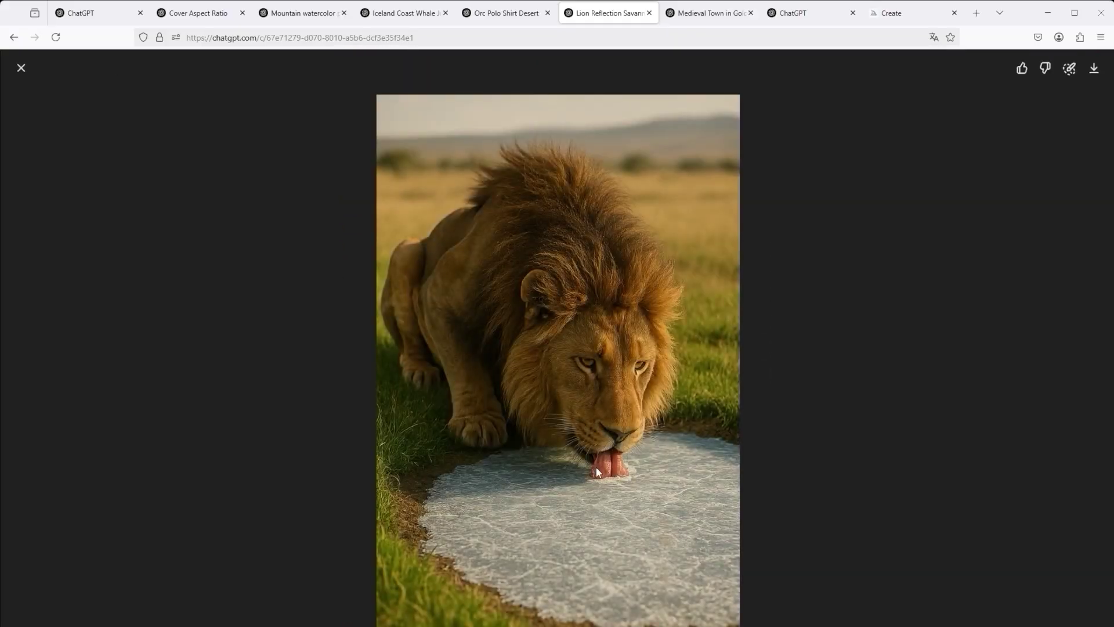
click(24, 73)
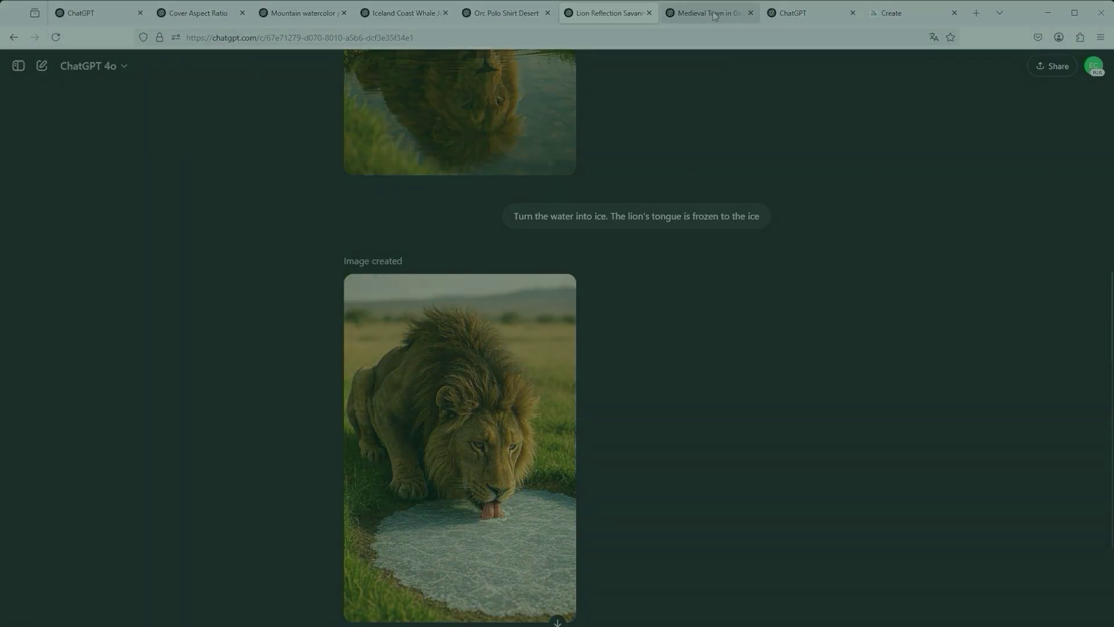
In the medieval town chat, enlarge the tsunami and golden-hour town images to compare them
click(712, 14)
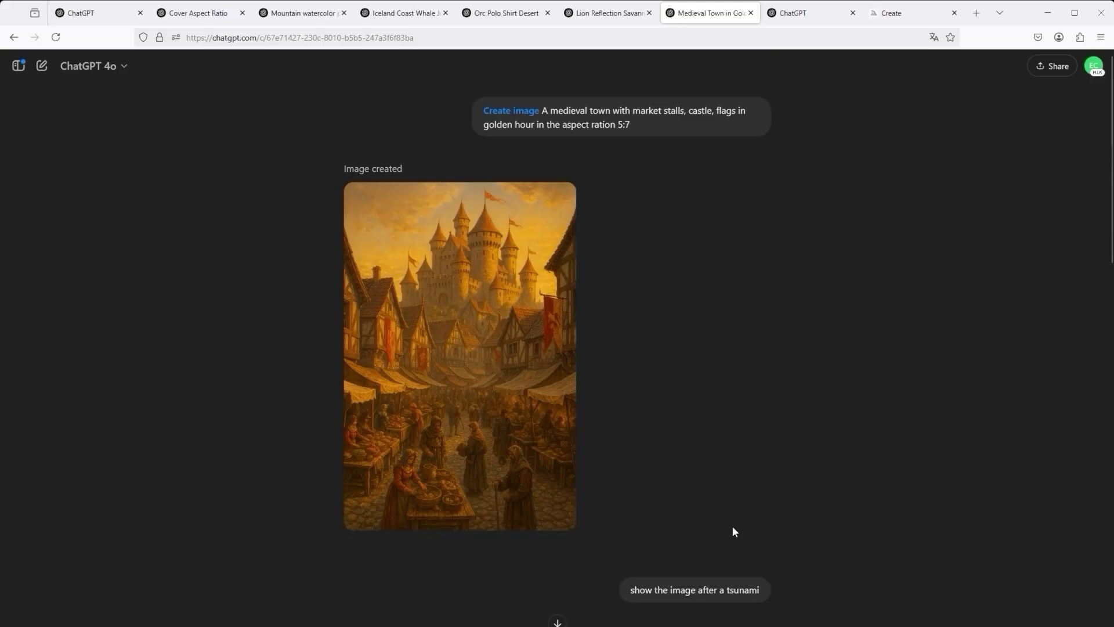
scroll(750, 495, down, 8)
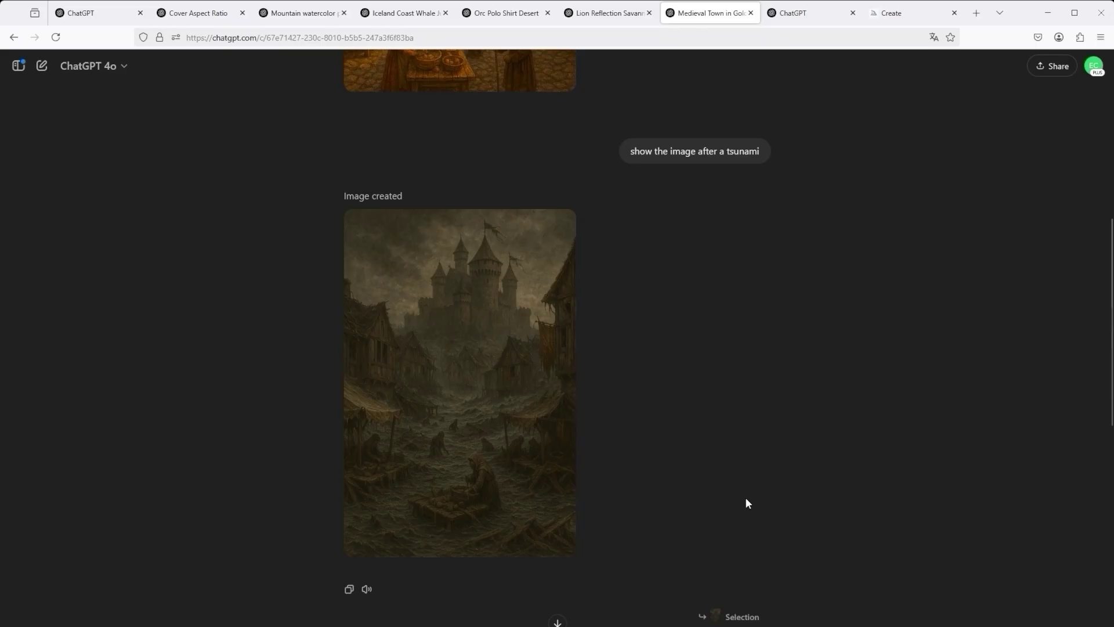
click(472, 397)
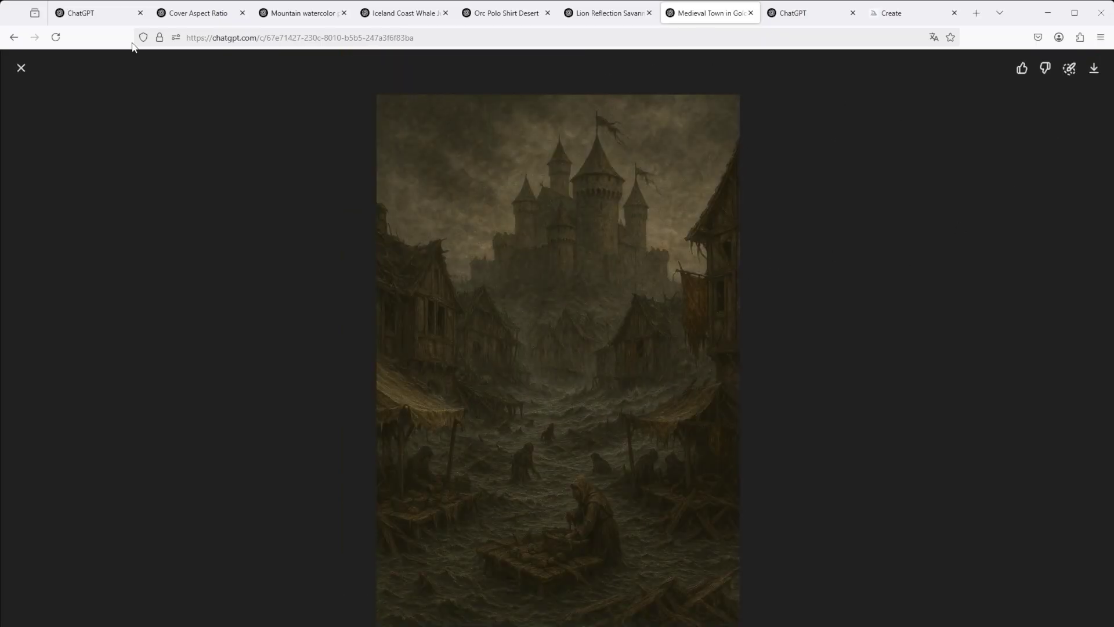
click(21, 68)
scroll(463, 231, up, 6)
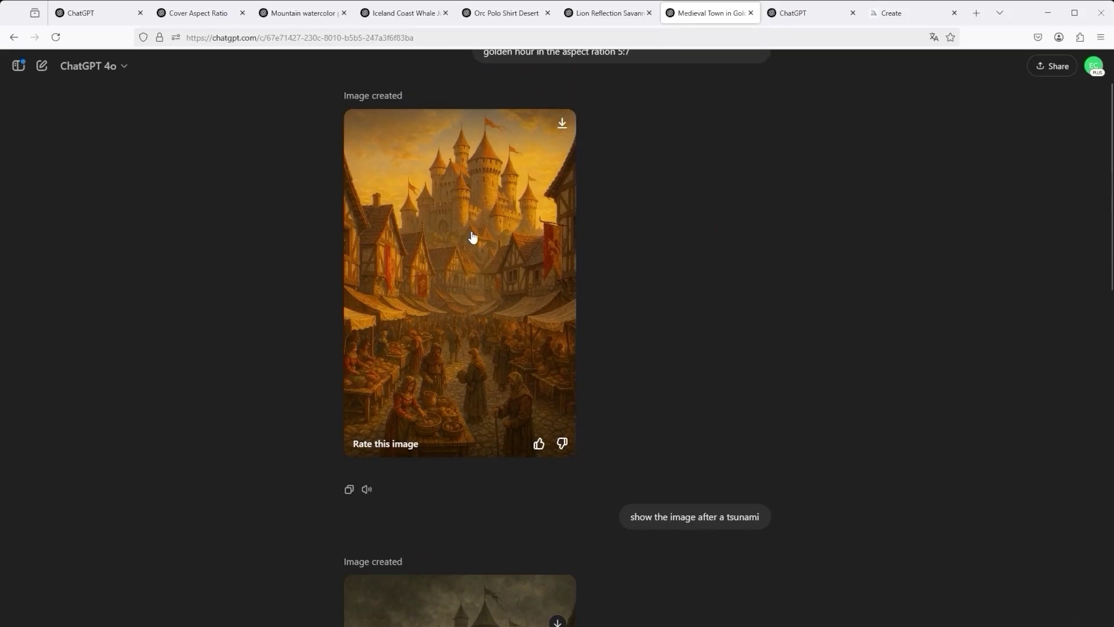
click(472, 236)
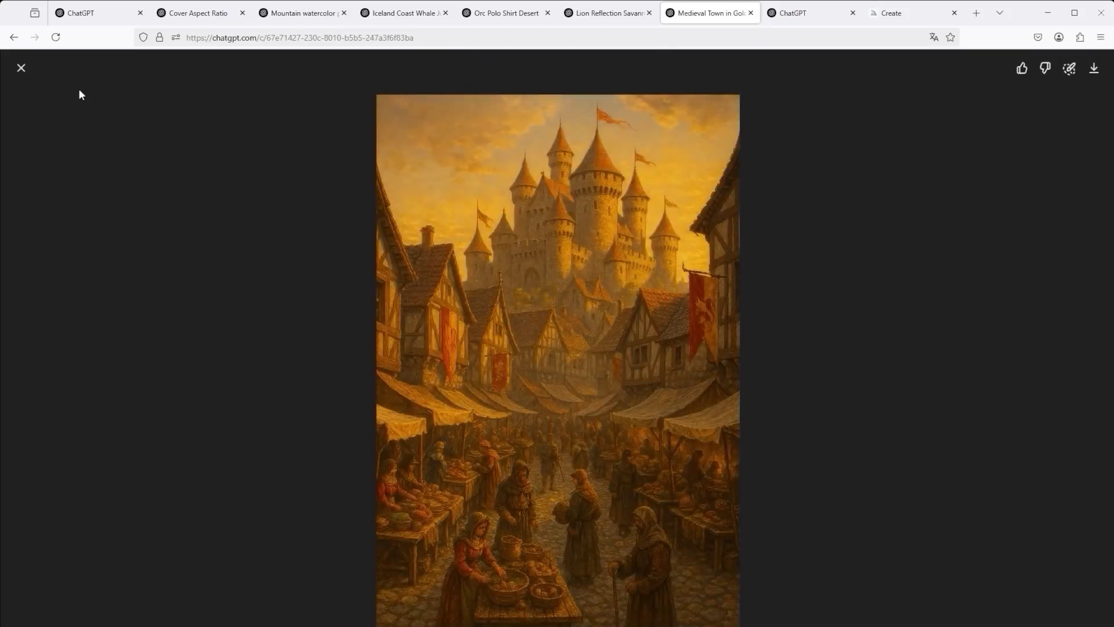
click(21, 68)
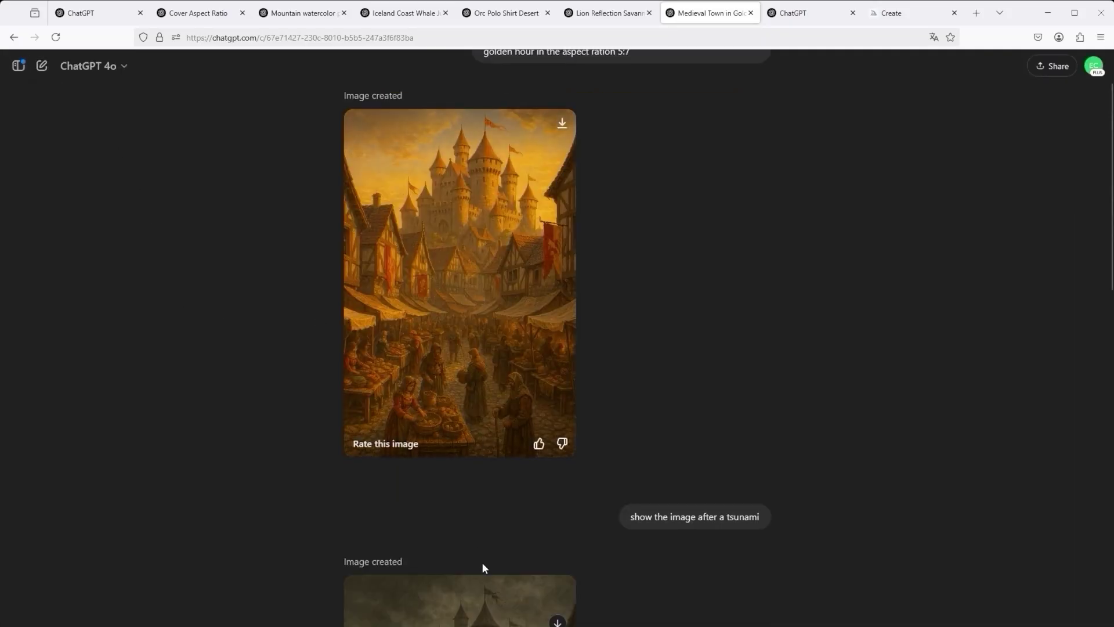
Bring up the flooded tsunami town image in the full-screen viewer
click(465, 623)
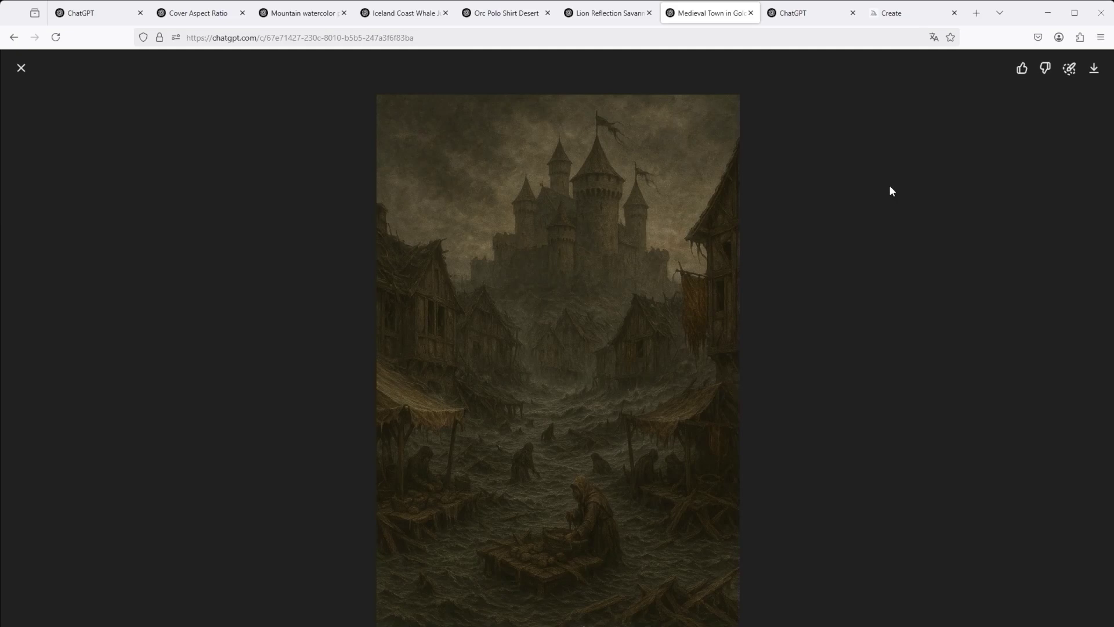
click(21, 68)
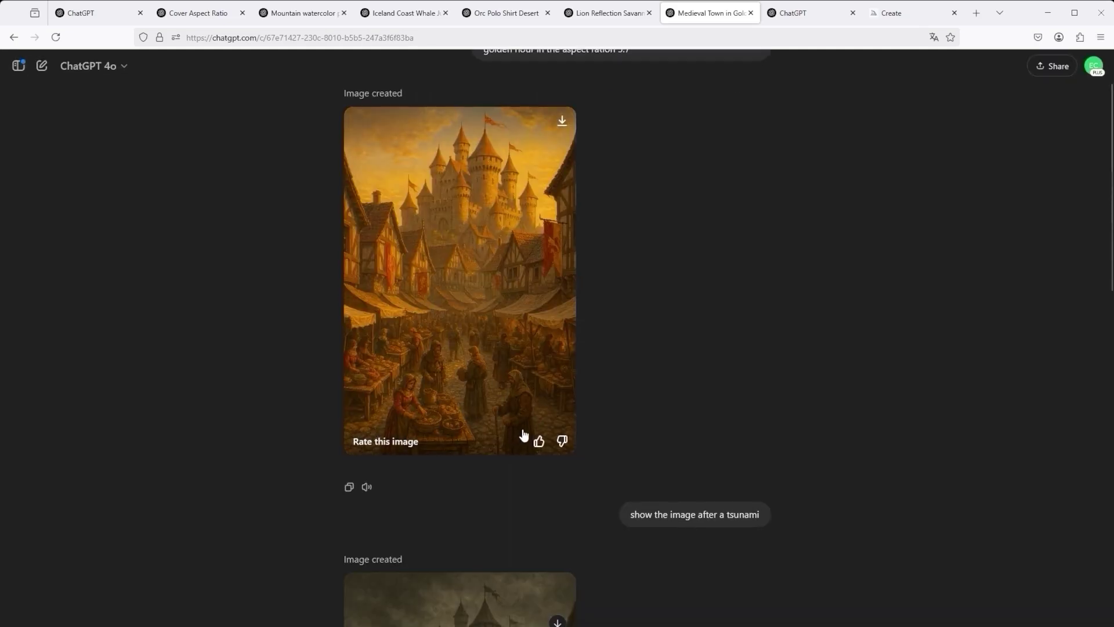
scroll(525, 432, down, 3)
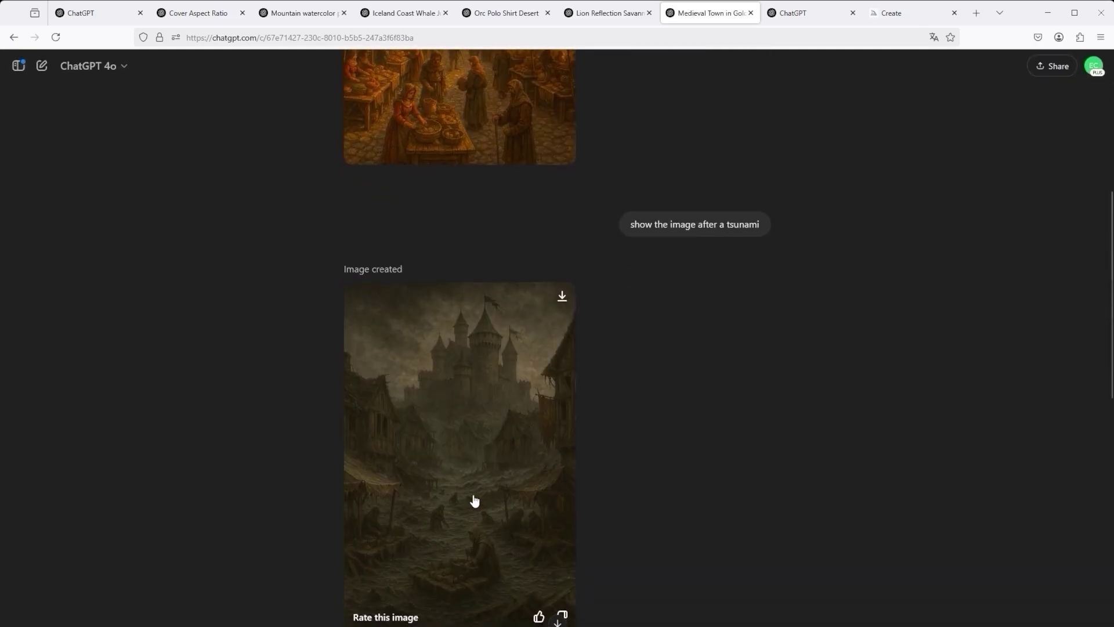
click(472, 500)
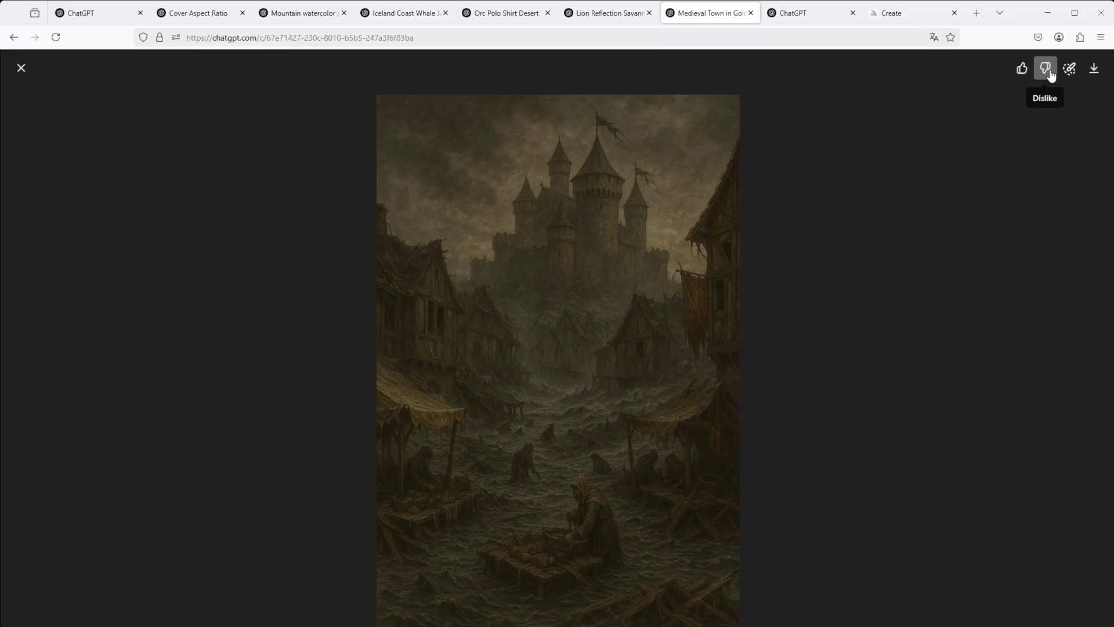
Download the flooded town image and mark the lower figures and castle-and-town area for a 'happy smiley' edit
click(1093, 72)
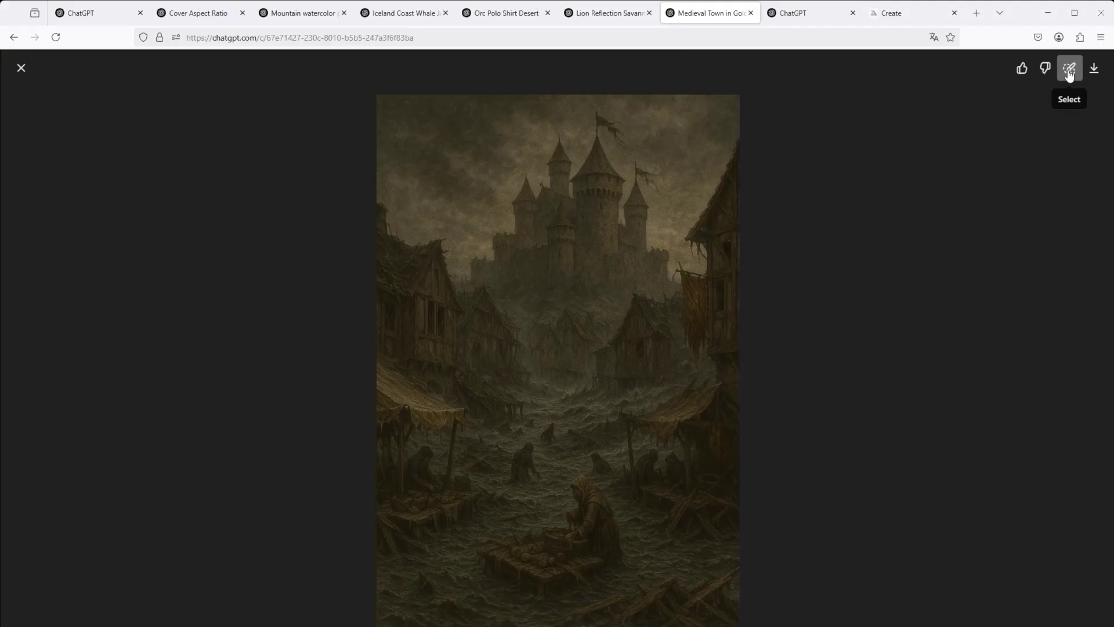
click(1069, 72)
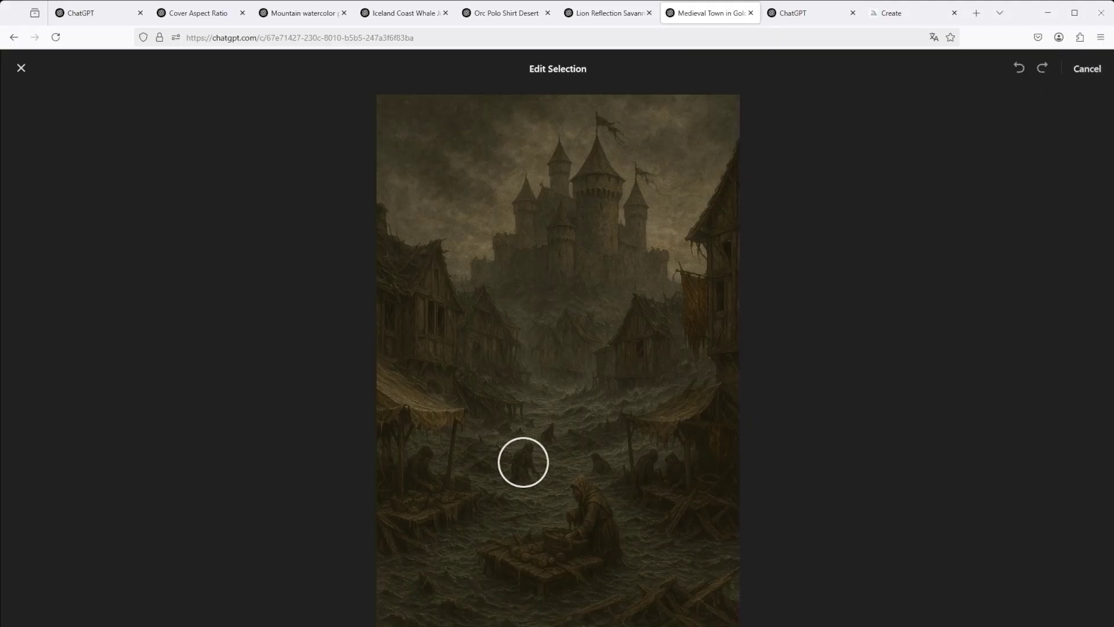
mouse_move(537, 555)
mouse_down()
mouse_move(557, 433)
mouse_move(549, 566)
mouse_move(577, 514)
mouse_move(569, 457)
mouse_up()
mouse_move(566, 225)
mouse_down()
mouse_move(535, 224)
mouse_move(634, 358)
mouse_move(606, 198)
mouse_move(540, 229)
mouse_move(534, 318)
mouse_move(629, 298)
mouse_up()
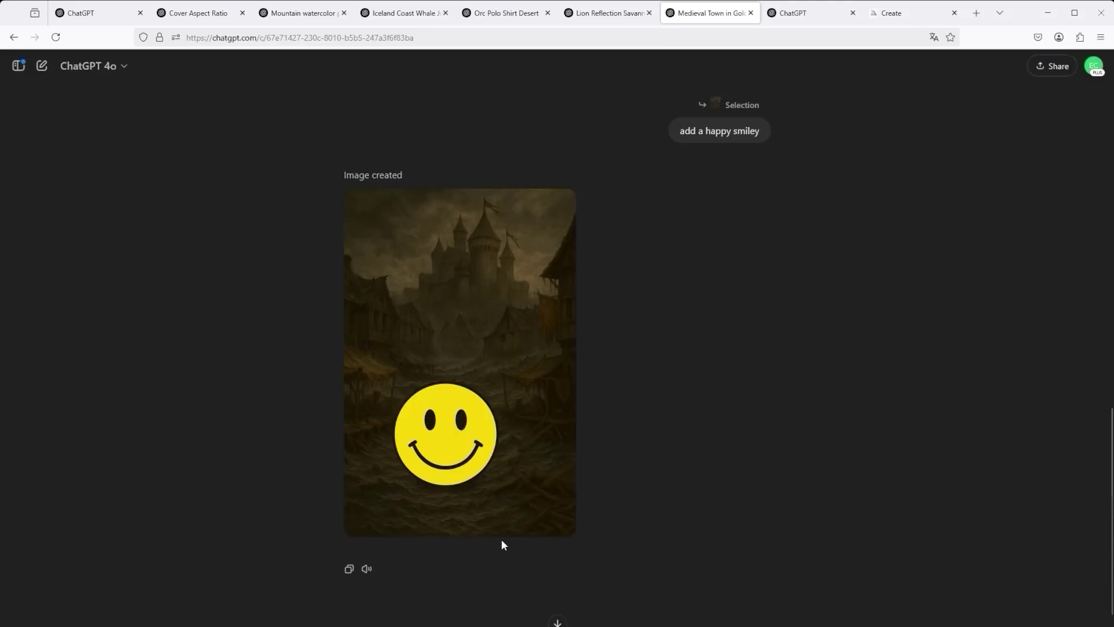
scroll(603, 426, up, 5)
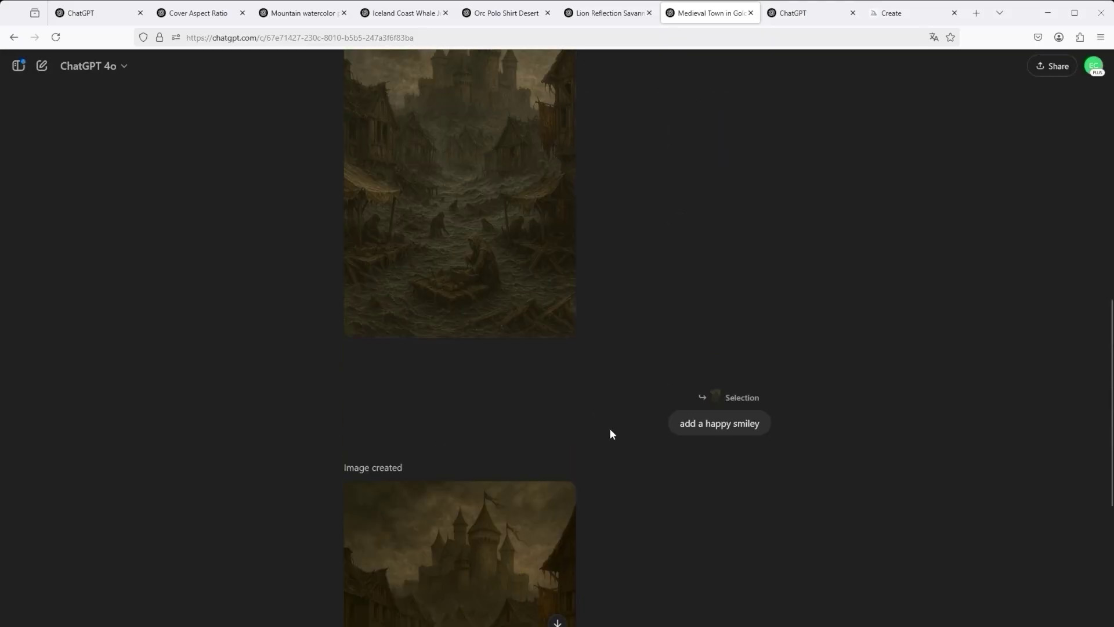
scroll(609, 433, up, 10)
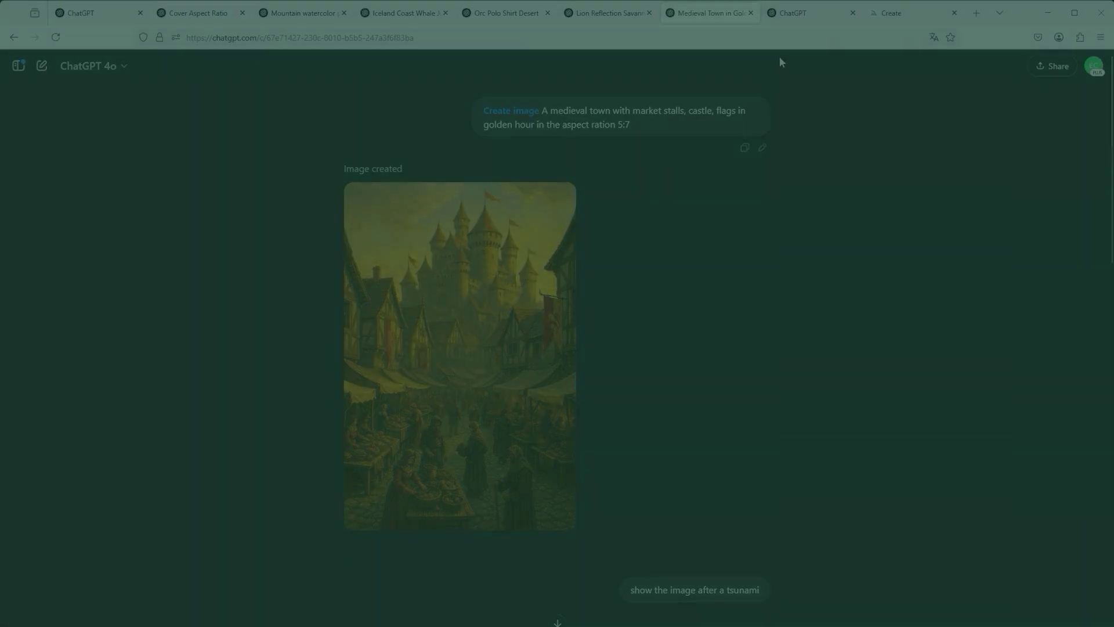
Check the blank ChatGPT conversation, then close Midjourney's enlarged lion image back to the gallery
click(803, 16)
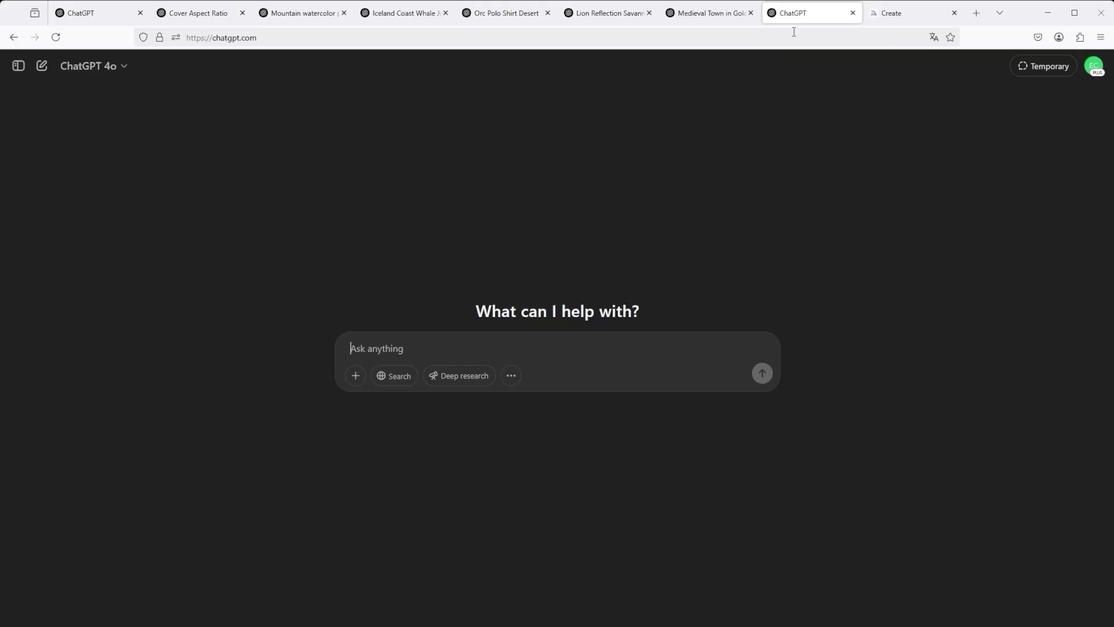
click(898, 14)
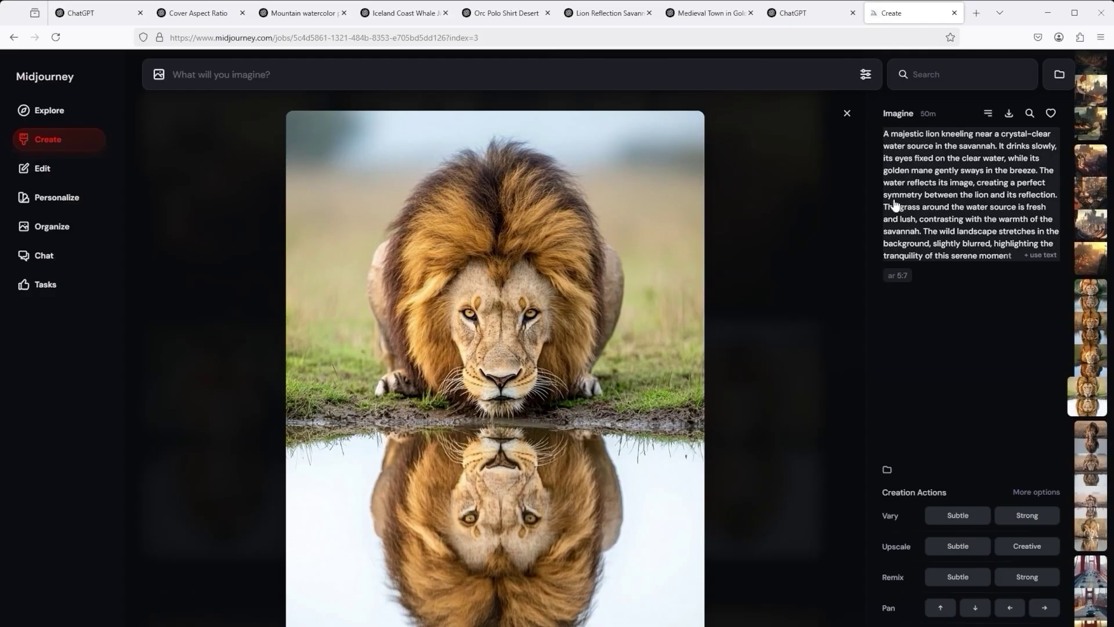
click(847, 114)
scroll(710, 382, up, 5)
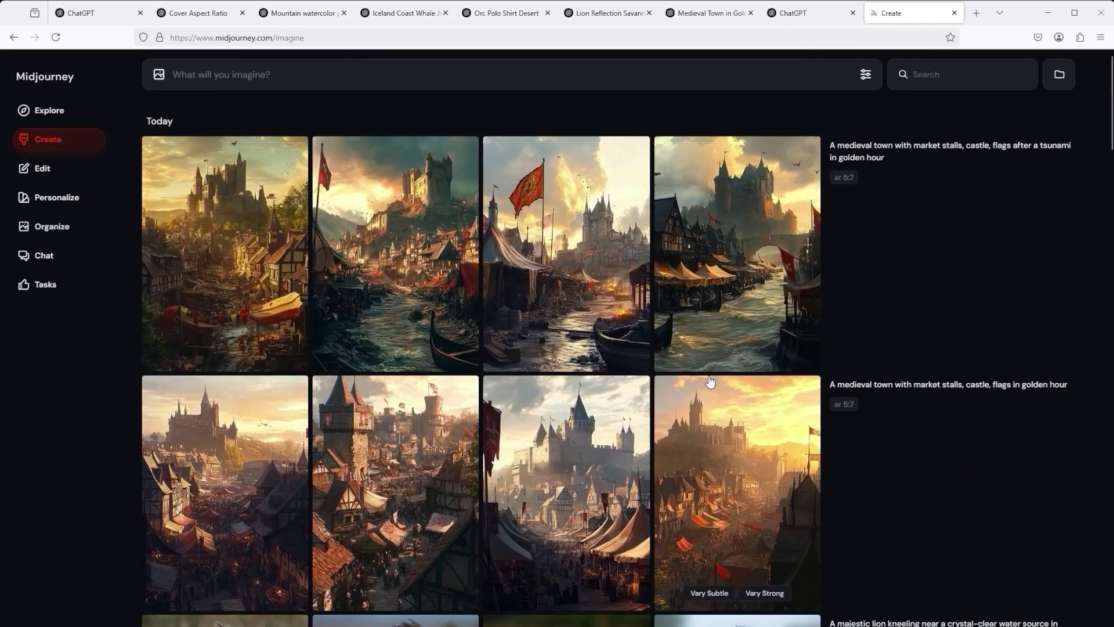
In the blank ChatGPT chat, switch to image creation and paste 'A happy panda eating ramen noodles'
click(809, 13)
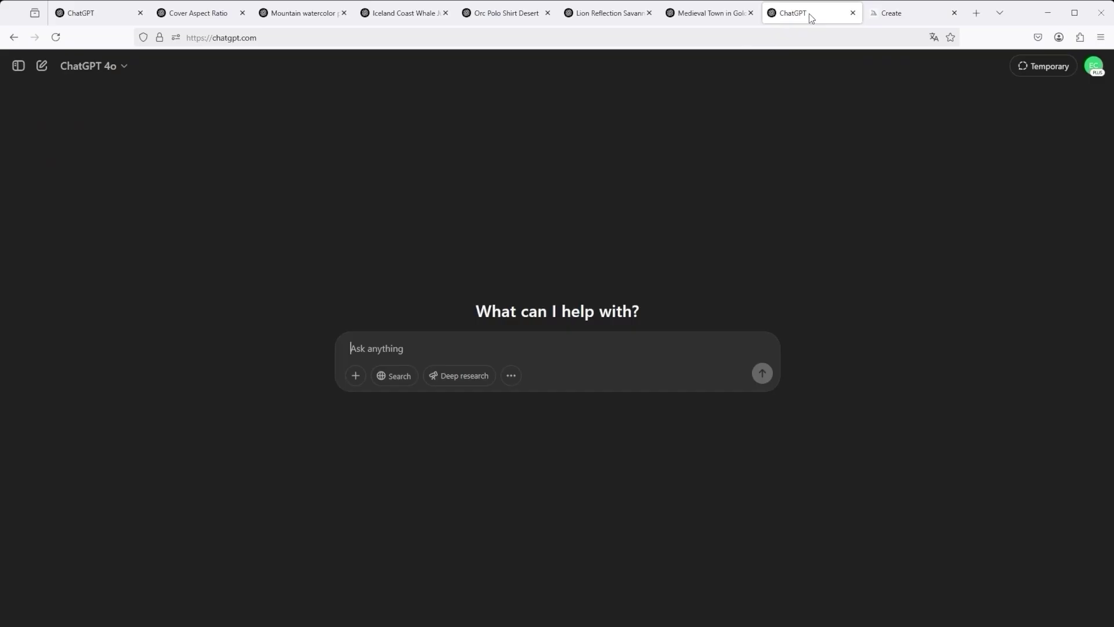
click(510, 376)
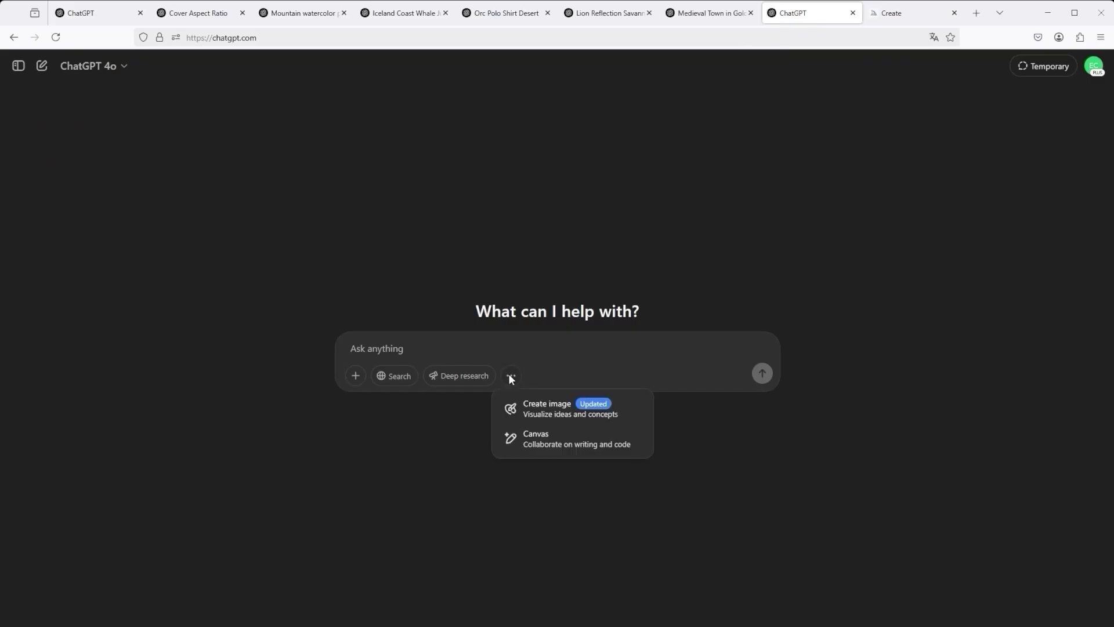
click(549, 411)
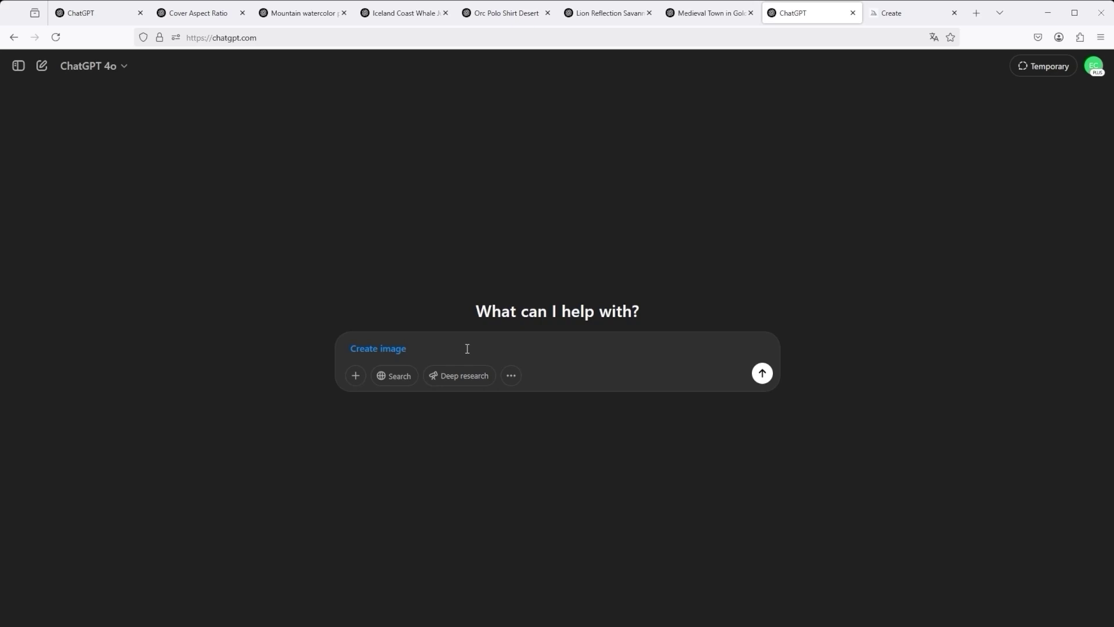
text(A happy panda eating ramen noodles)
Submit the panda ramen prompt in both Midjourney and ChatGPT and check each one's progress
click(908, 12)
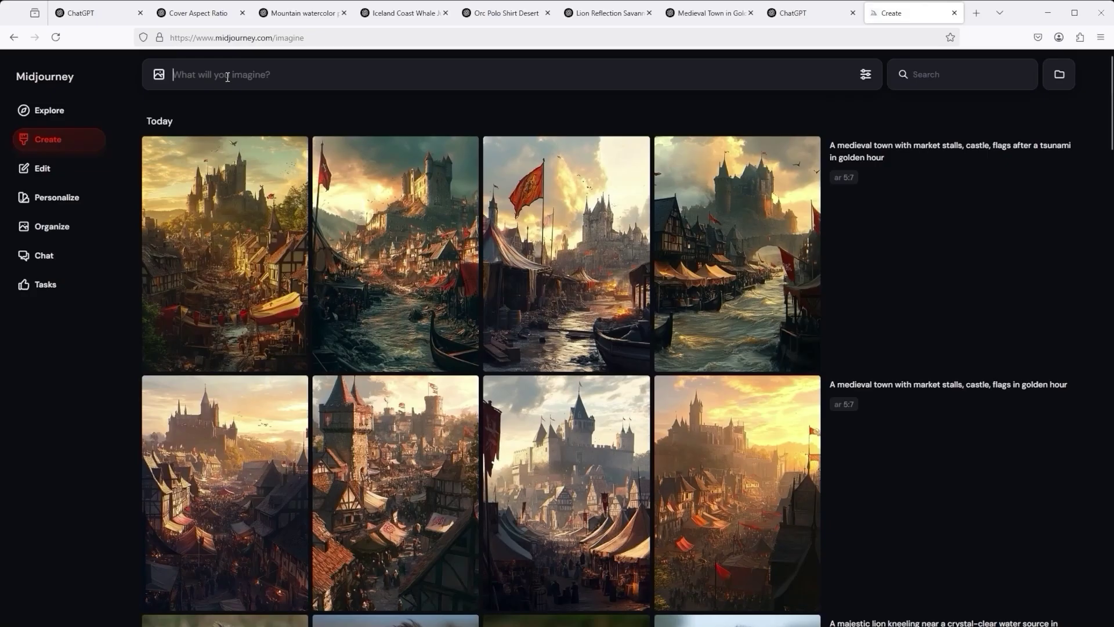
click(227, 72)
text(A happy panda eating ramen noodles)
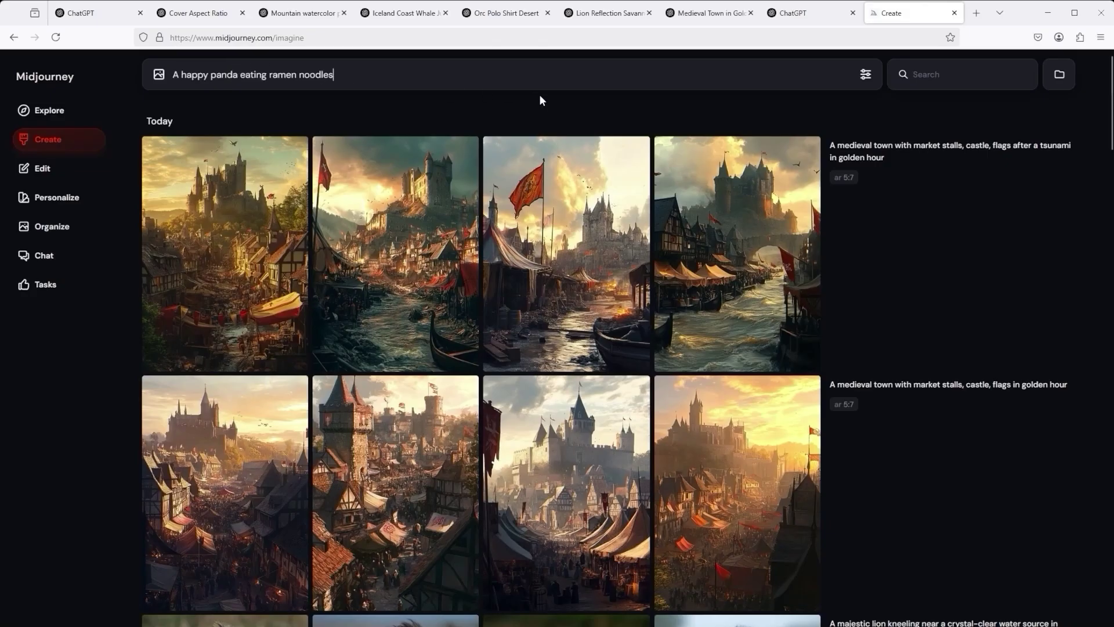
click(805, 13)
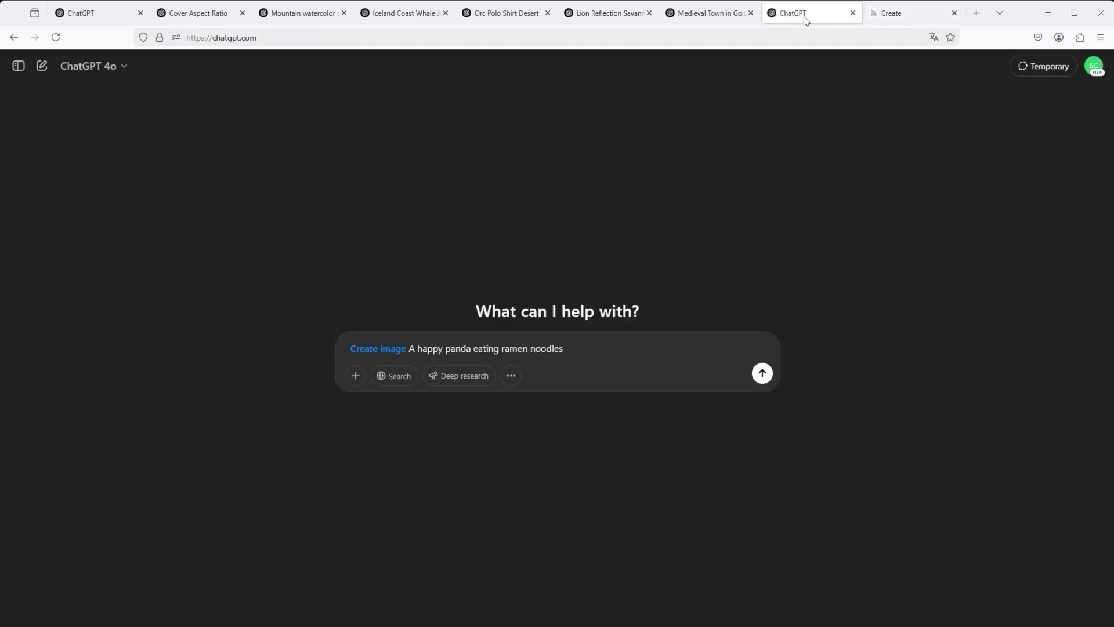
click(762, 373)
click(899, 18)
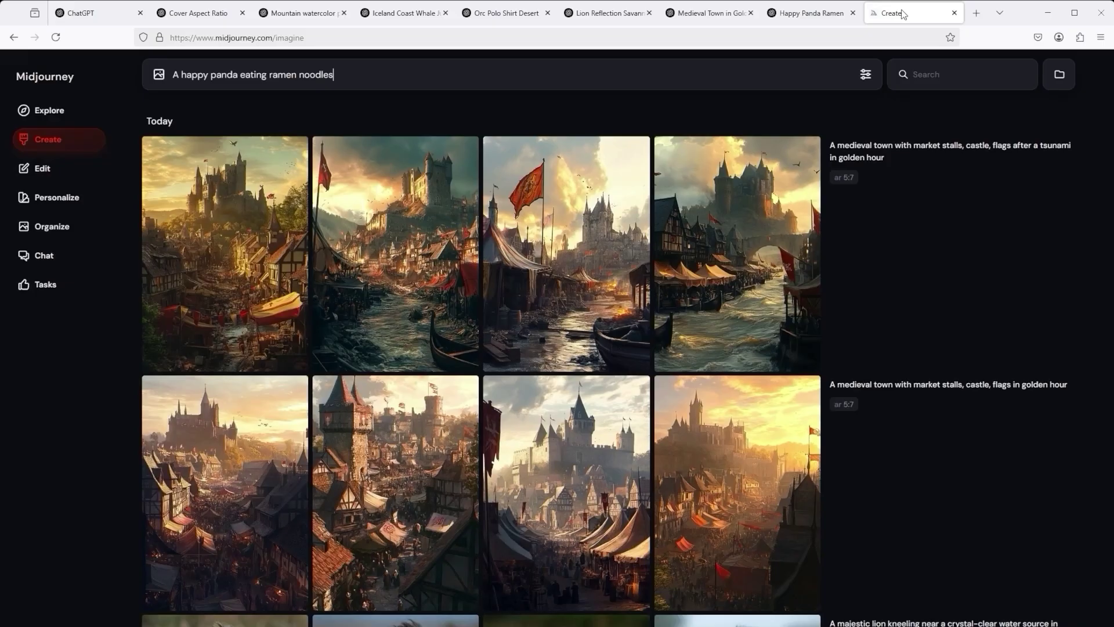
click(806, 14)
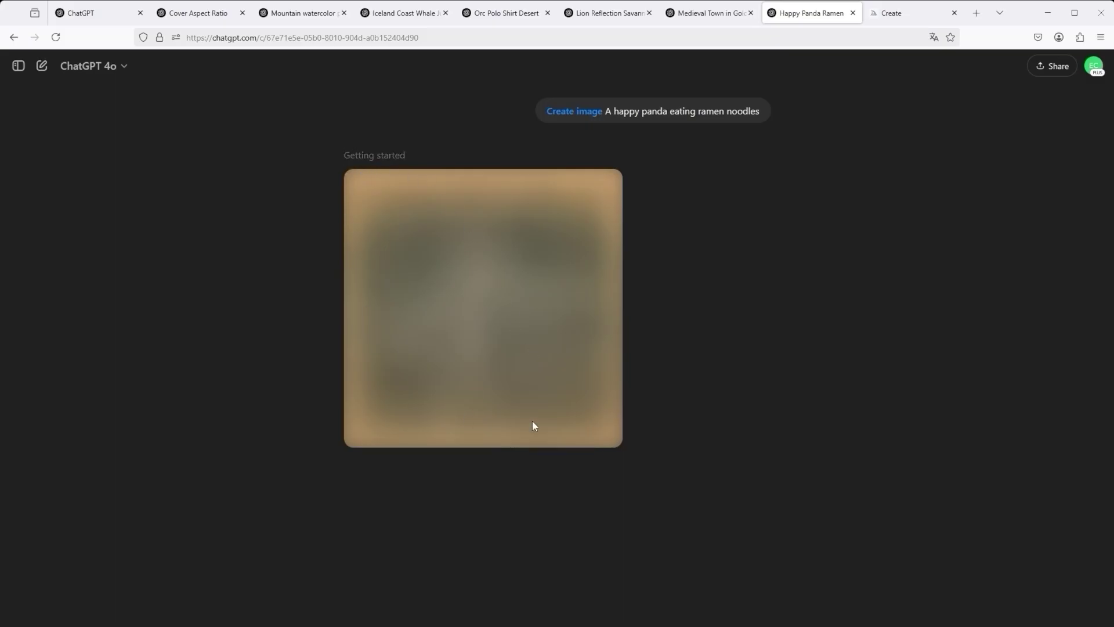
Rerun the panda ramen prompt in Midjourney for a second batch, then check ChatGPT's panda image
click(905, 13)
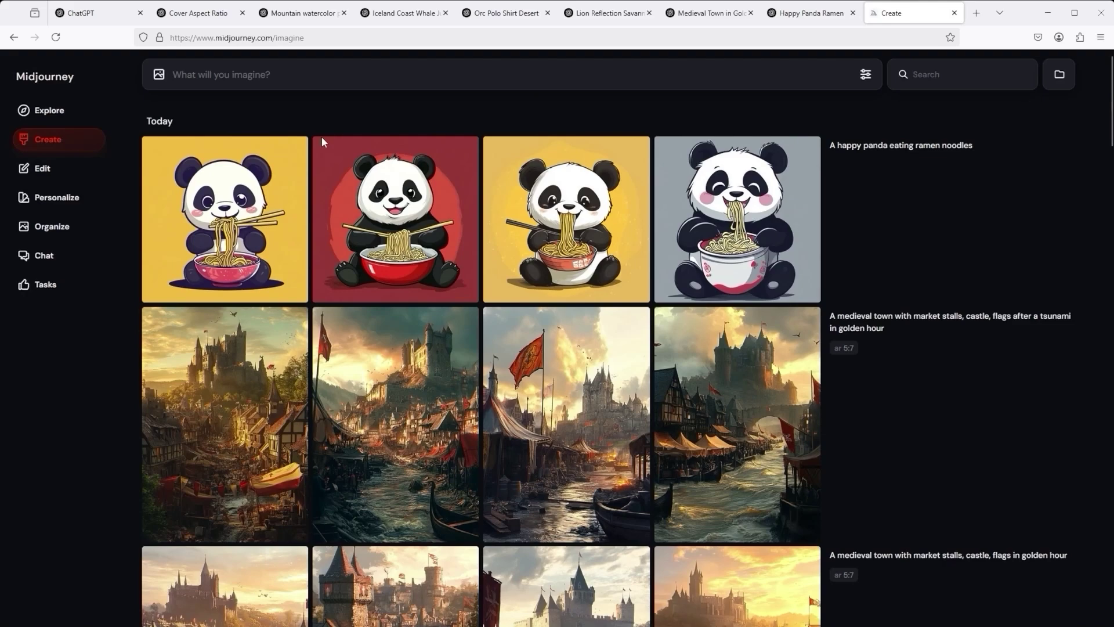
mouse_move(212, 151)
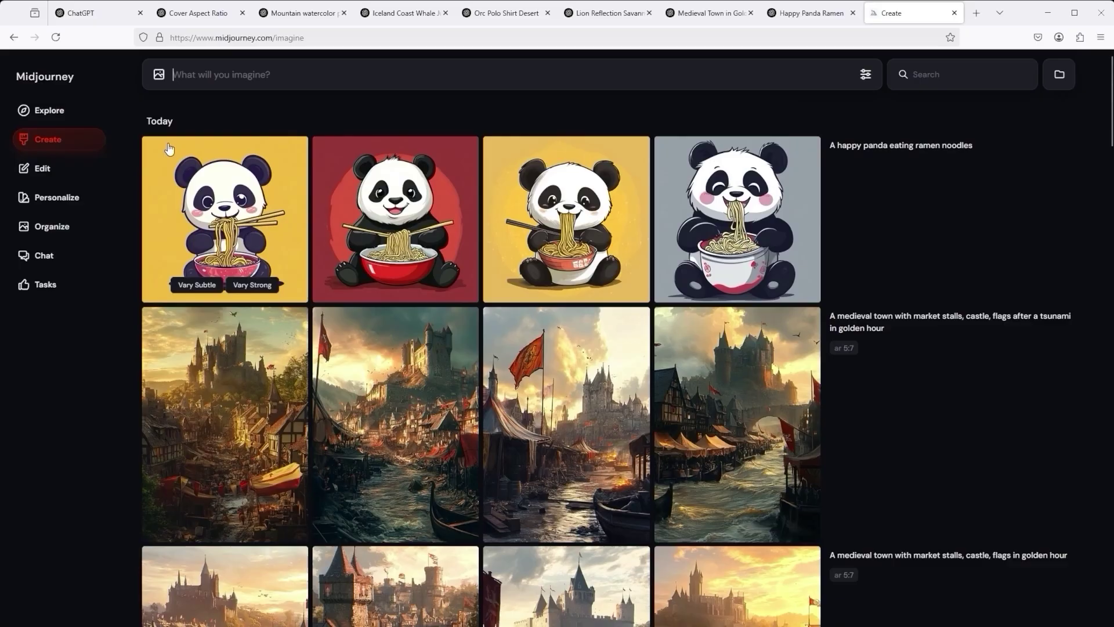
click(848, 293)
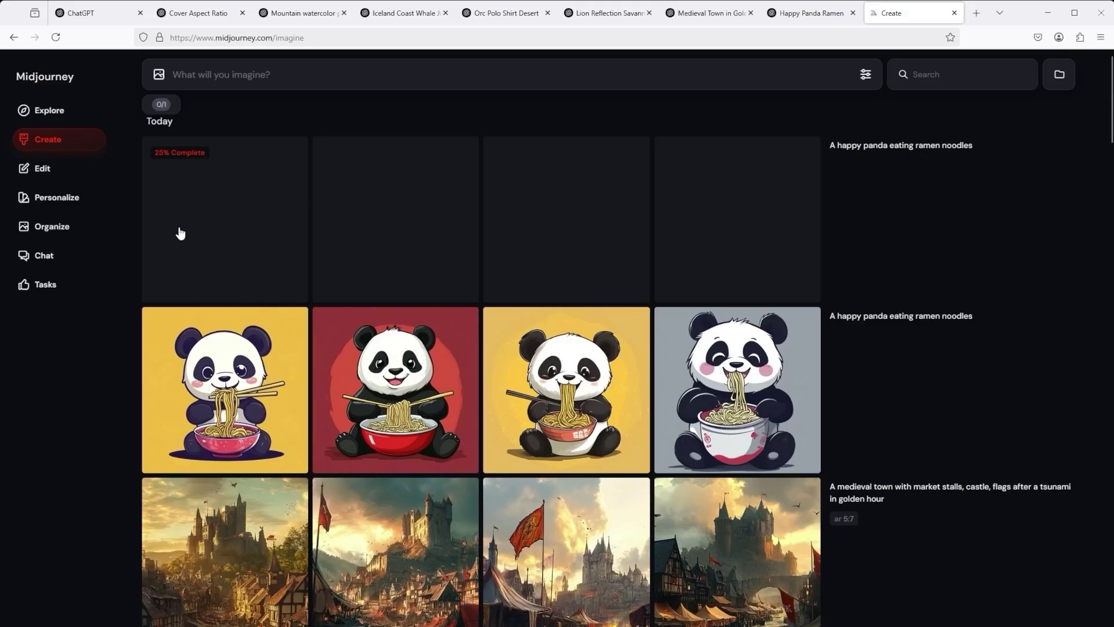
click(803, 13)
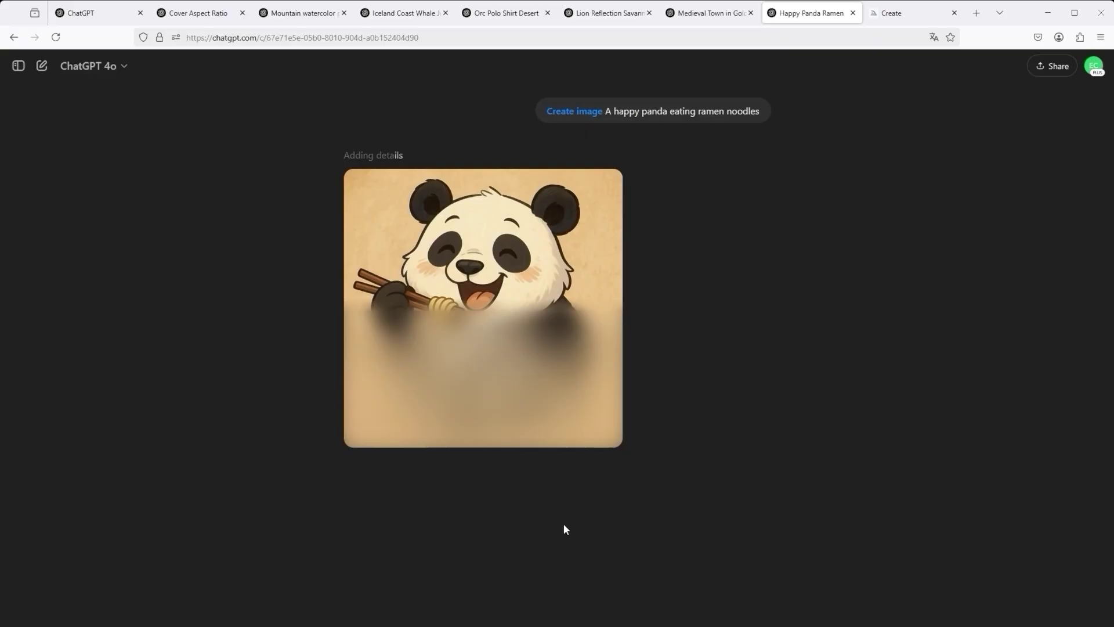
Inspect the new grey-background Midjourney panda image in detail
click(913, 13)
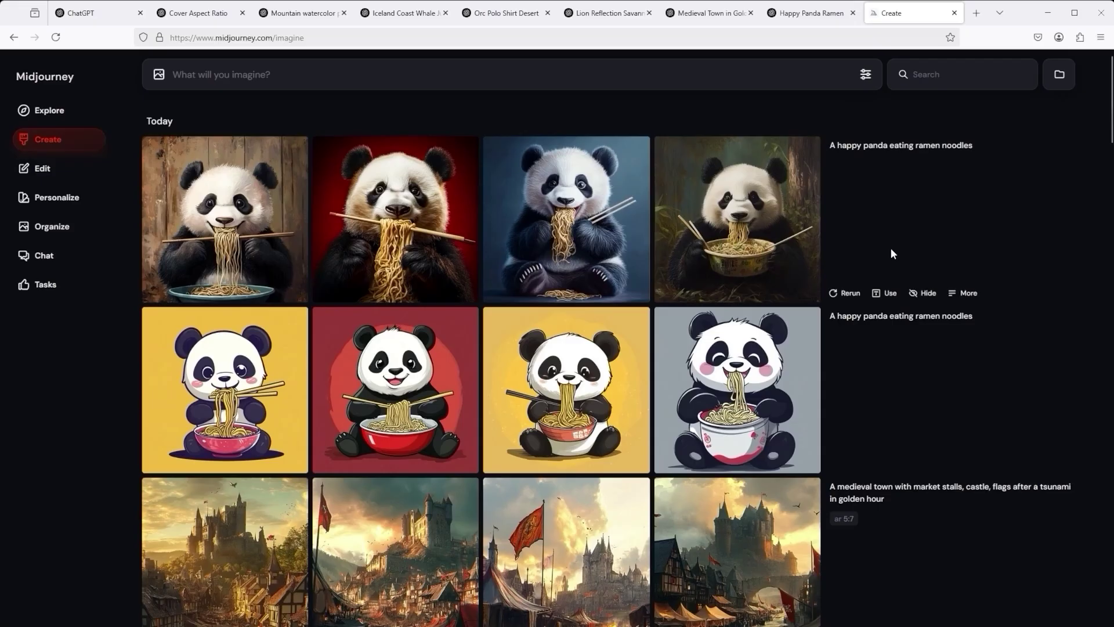
click(722, 413)
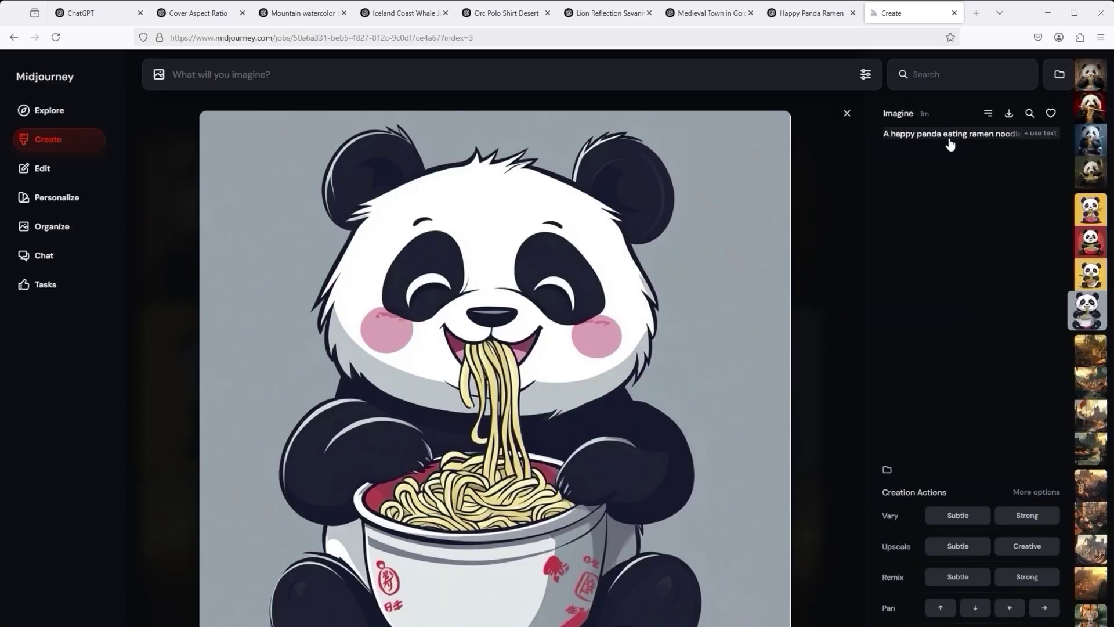
scroll(549, 429, up, 3)
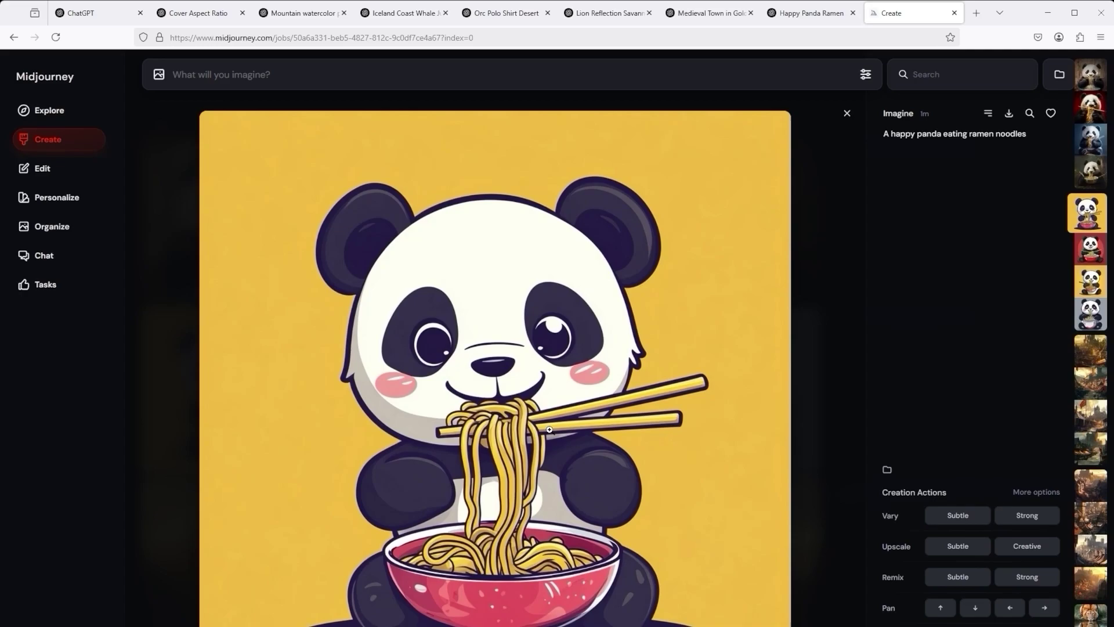
scroll(550, 429, up, 1)
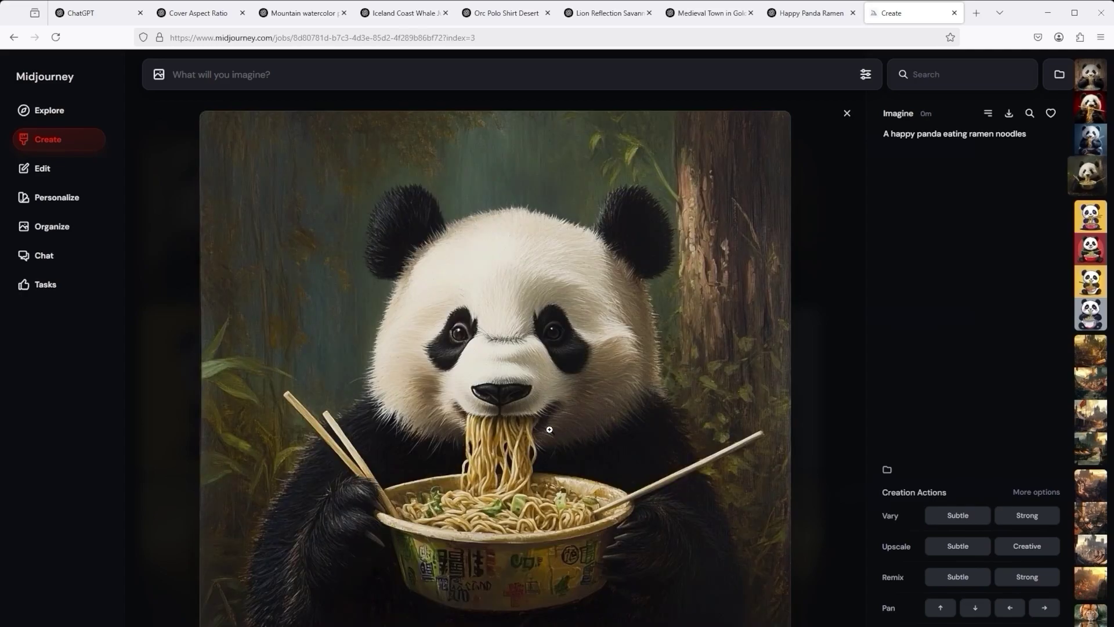
scroll(549, 429, up, 2)
scroll(550, 429, up, 1)
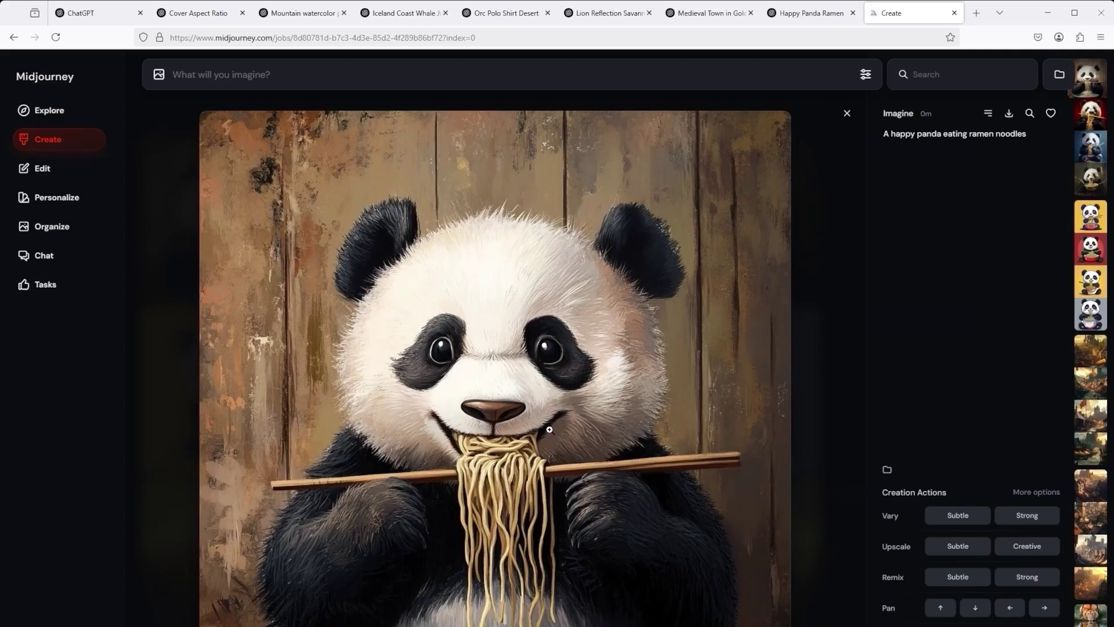
click(847, 114)
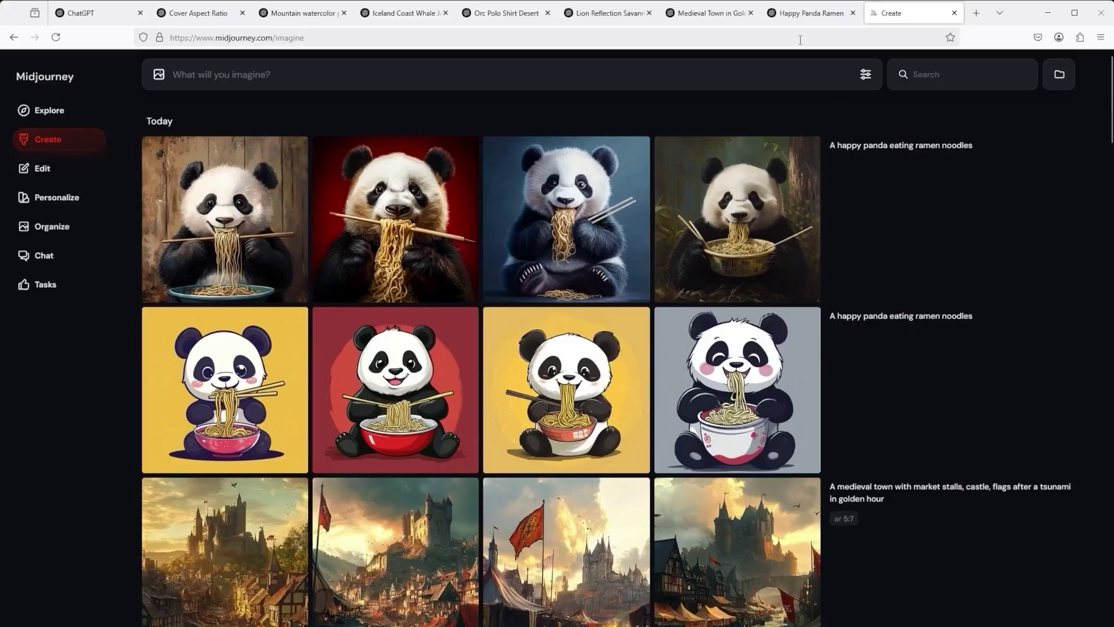
Compare Midjourney's red-background cartoon panda with ChatGPT's enlarged panda image, then return to the grid
click(807, 16)
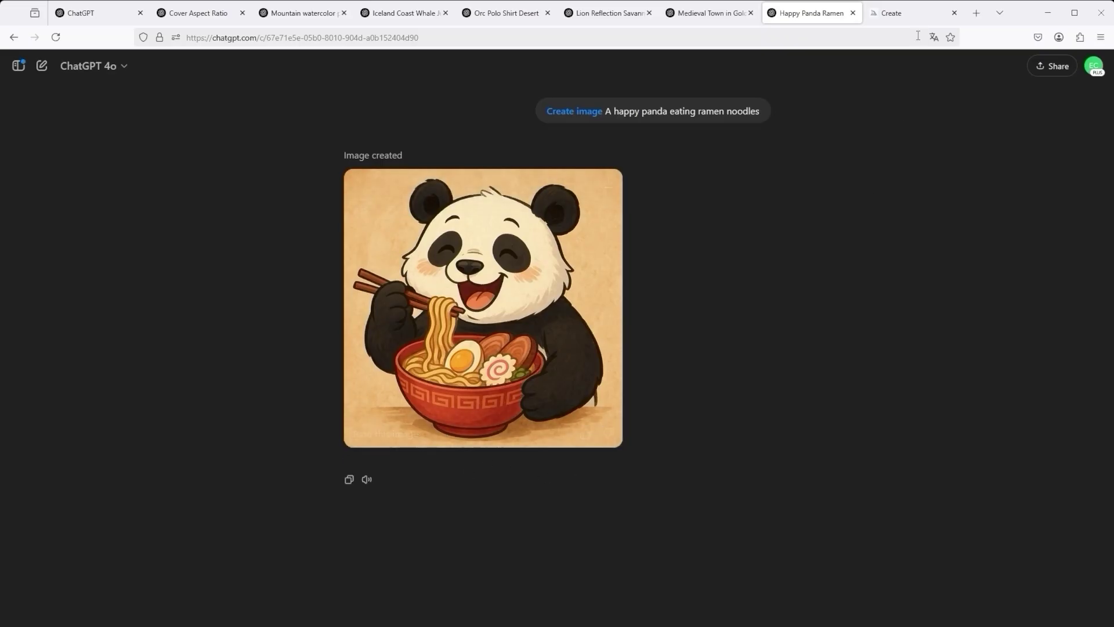
click(906, 15)
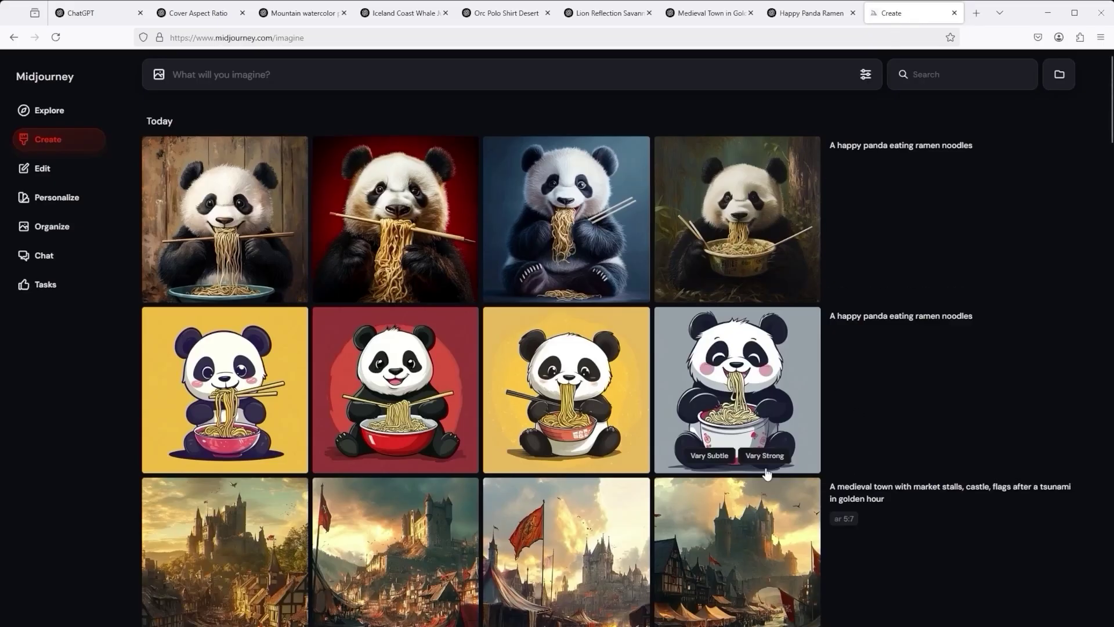
click(403, 390)
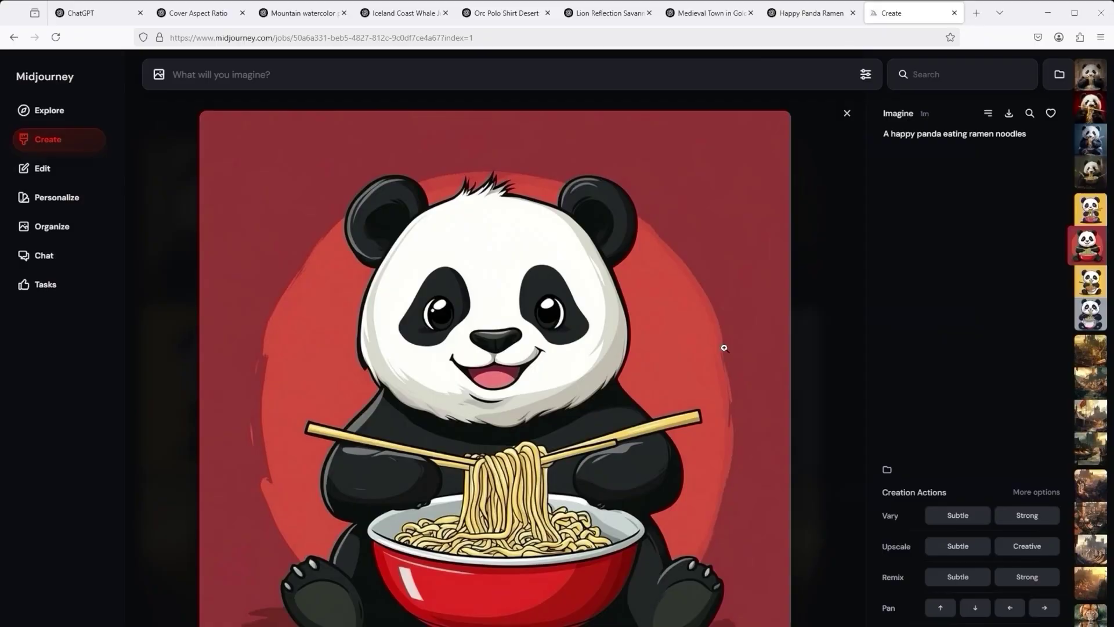
click(821, 14)
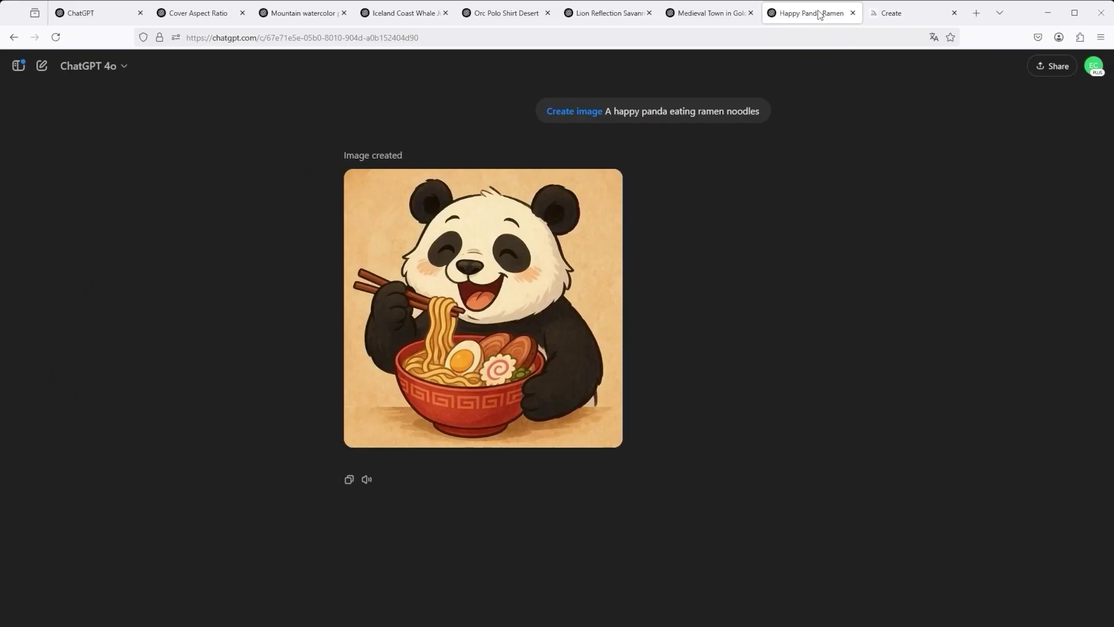
click(502, 251)
click(903, 15)
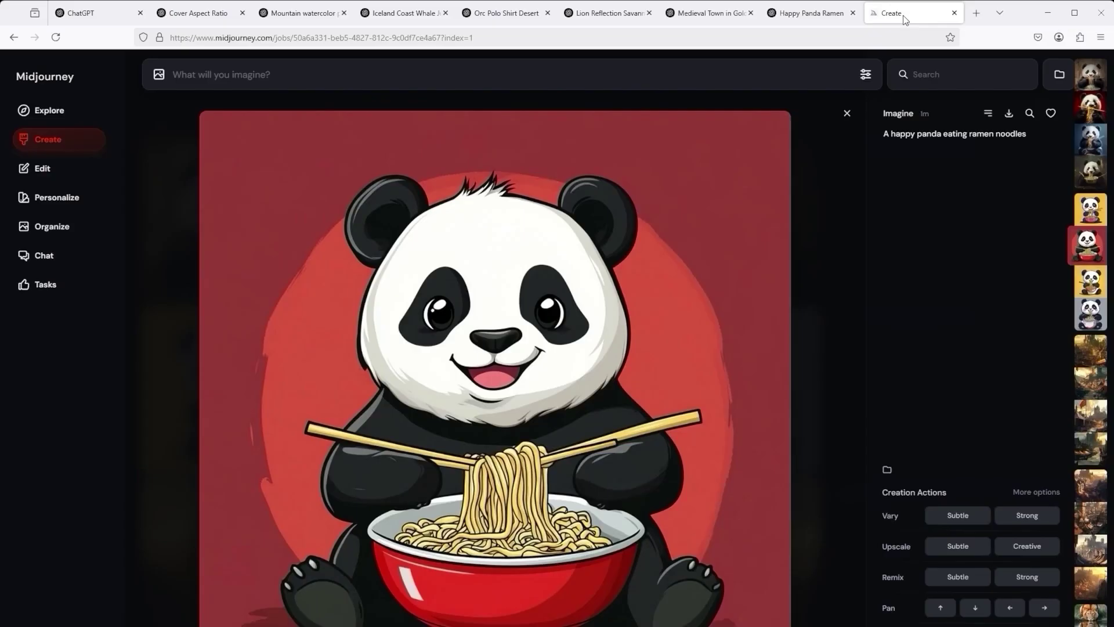
click(789, 20)
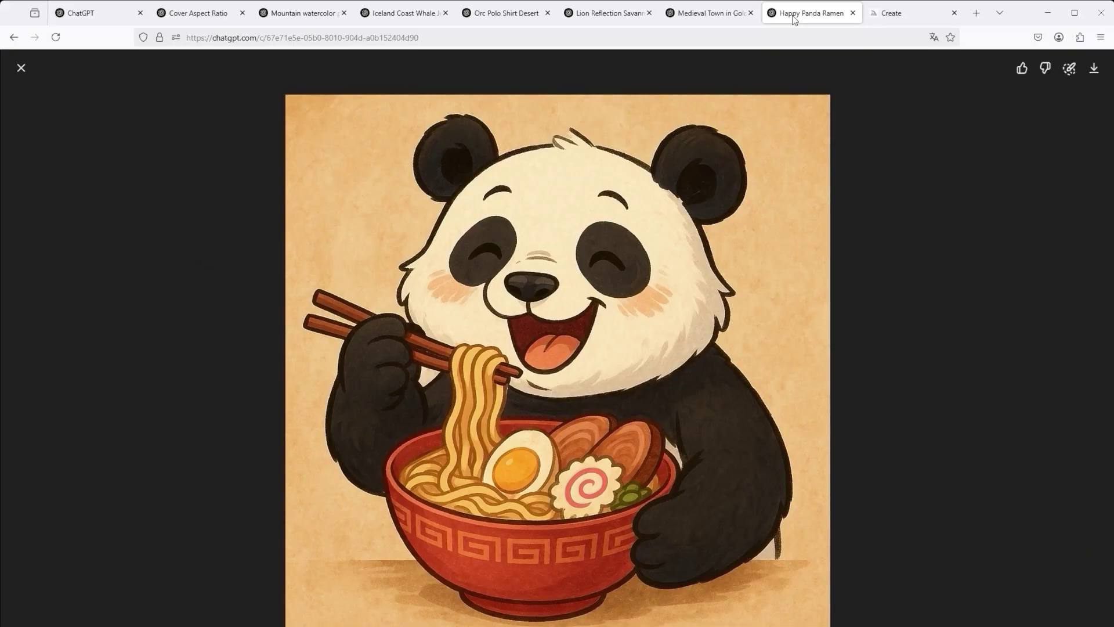
click(900, 12)
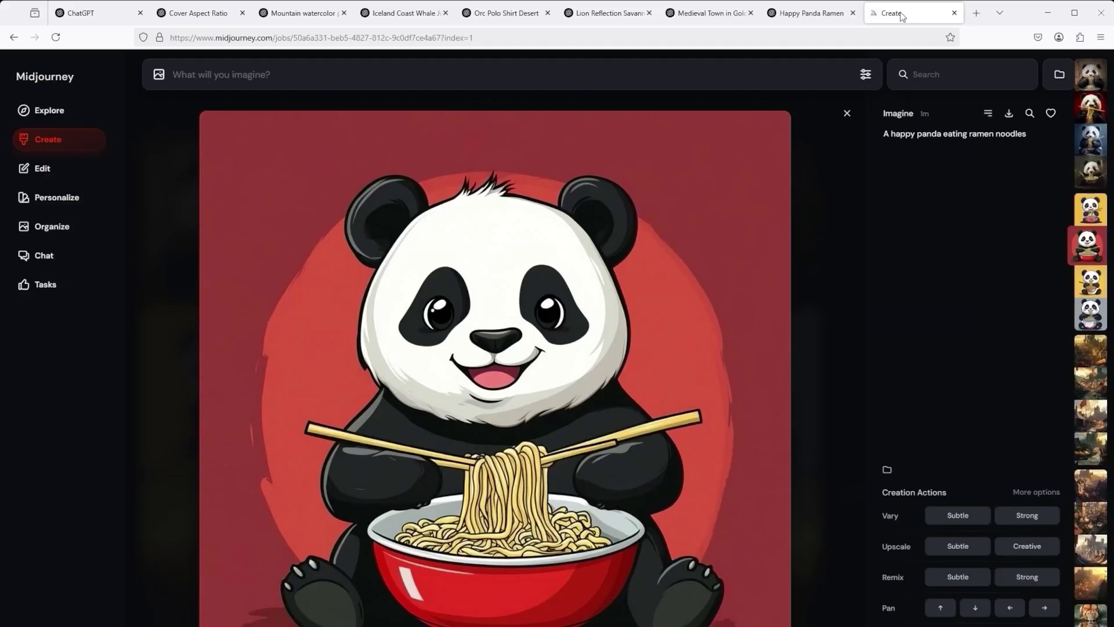
click(851, 113)
mouse_move(400, 391)
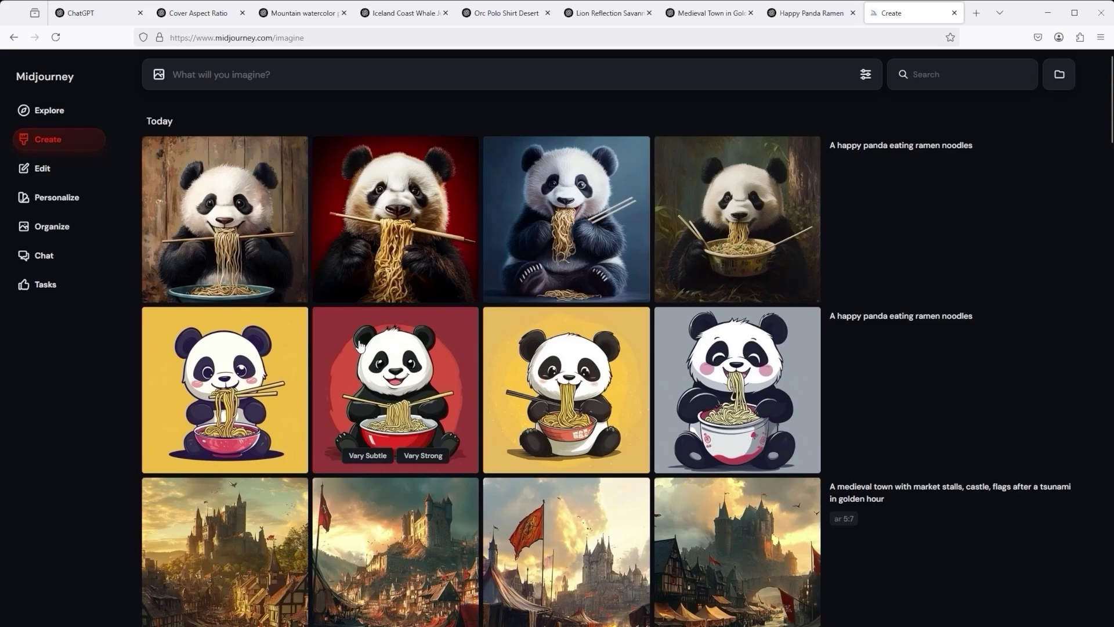
Open the red-background cartoon panda in Midjourney's editor and erase its chopsticks, noodles and bowl top
click(390, 376)
click(1036, 491)
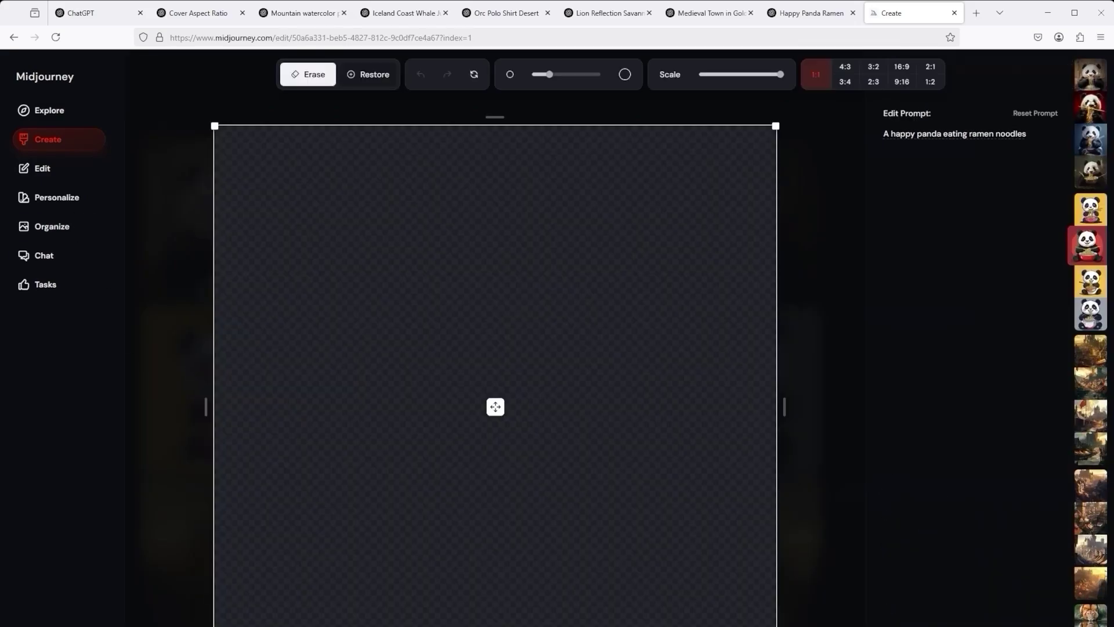
mouse_move(507, 562)
mouse_down()
mouse_move(481, 510)
mouse_move(435, 464)
mouse_move(673, 423)
mouse_move(337, 435)
mouse_move(576, 528)
mouse_up()
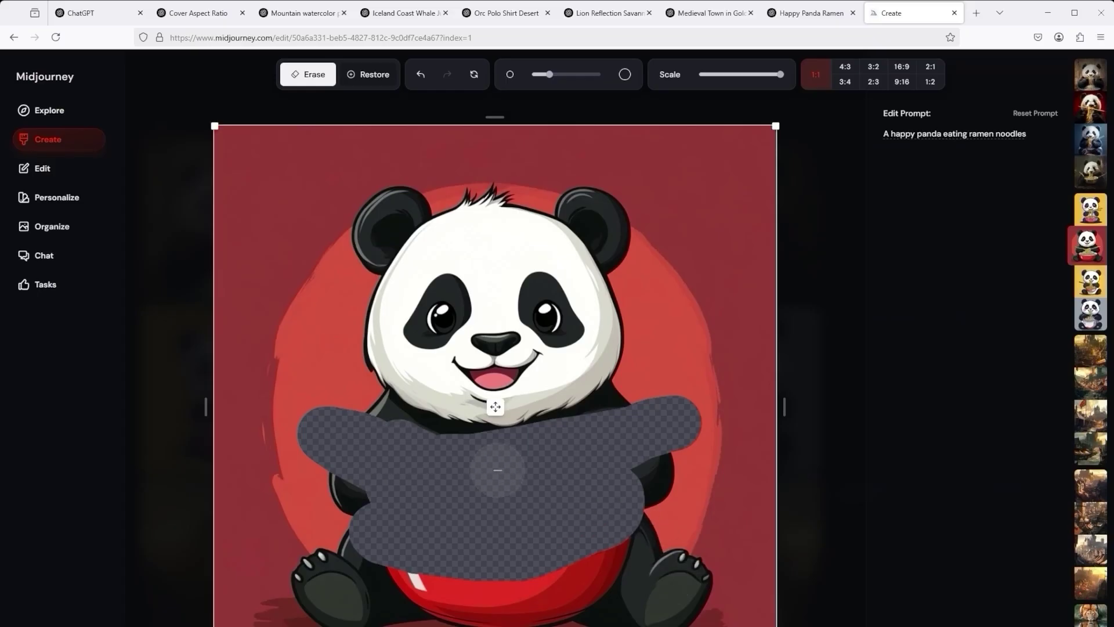
click(815, 14)
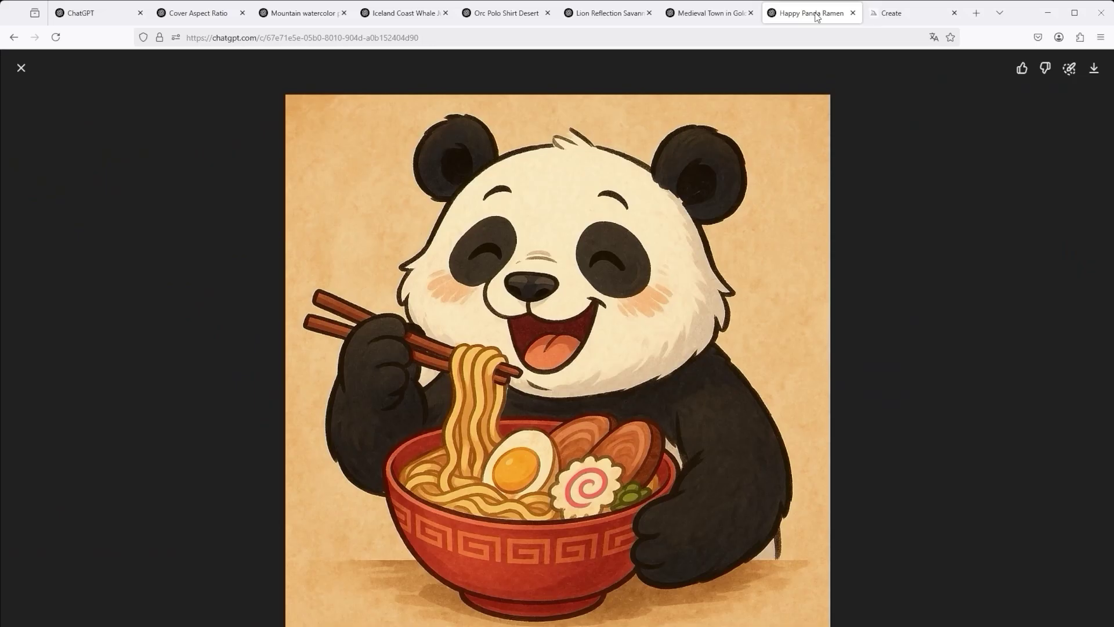
Mark the panda's chopsticks and noodles in ChatGPT for a selected-area edit
click(1069, 68)
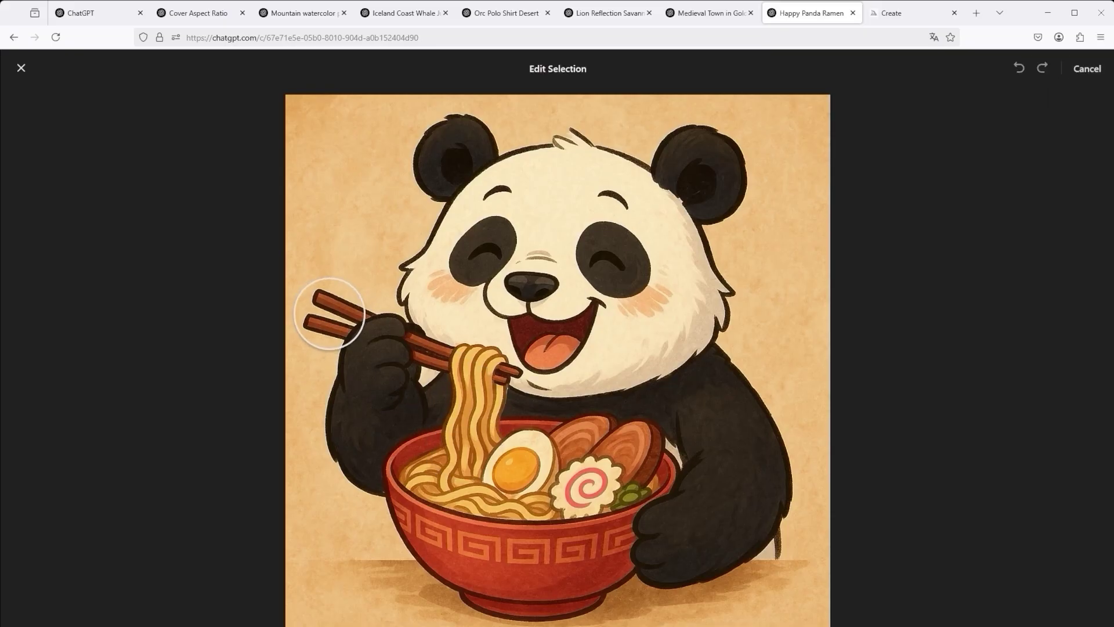
mouse_move(319, 307)
mouse_down()
mouse_move(497, 367)
mouse_move(441, 470)
mouse_move(587, 497)
mouse_move(592, 442)
mouse_move(545, 447)
mouse_up()
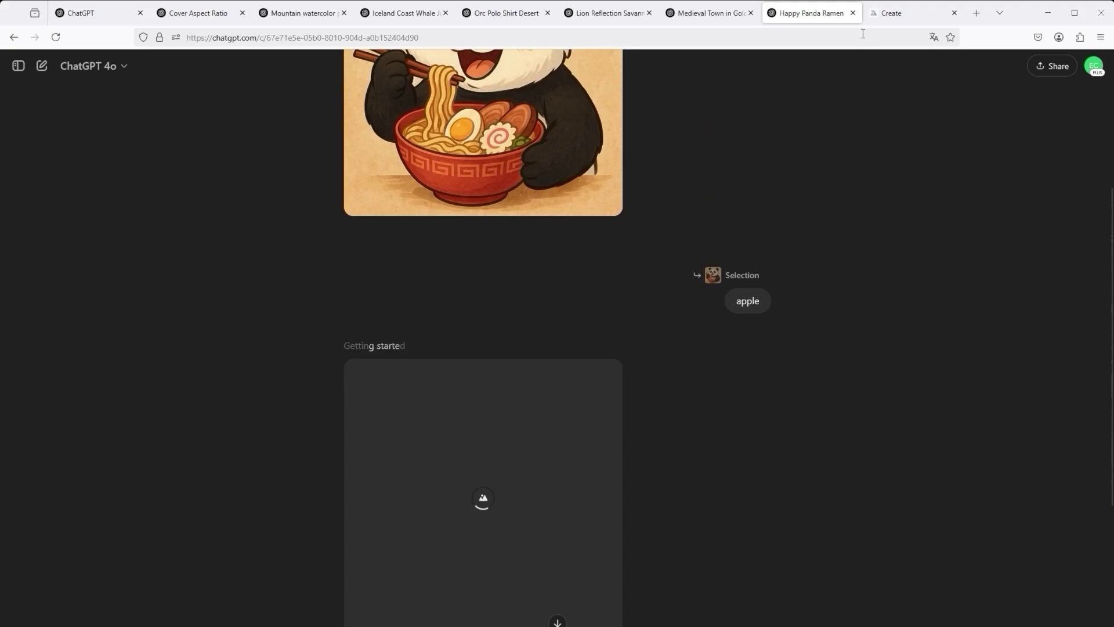
Submit the erased Midjourney panda edit with the prompt 'apple' and follow it in the Create feed
click(905, 12)
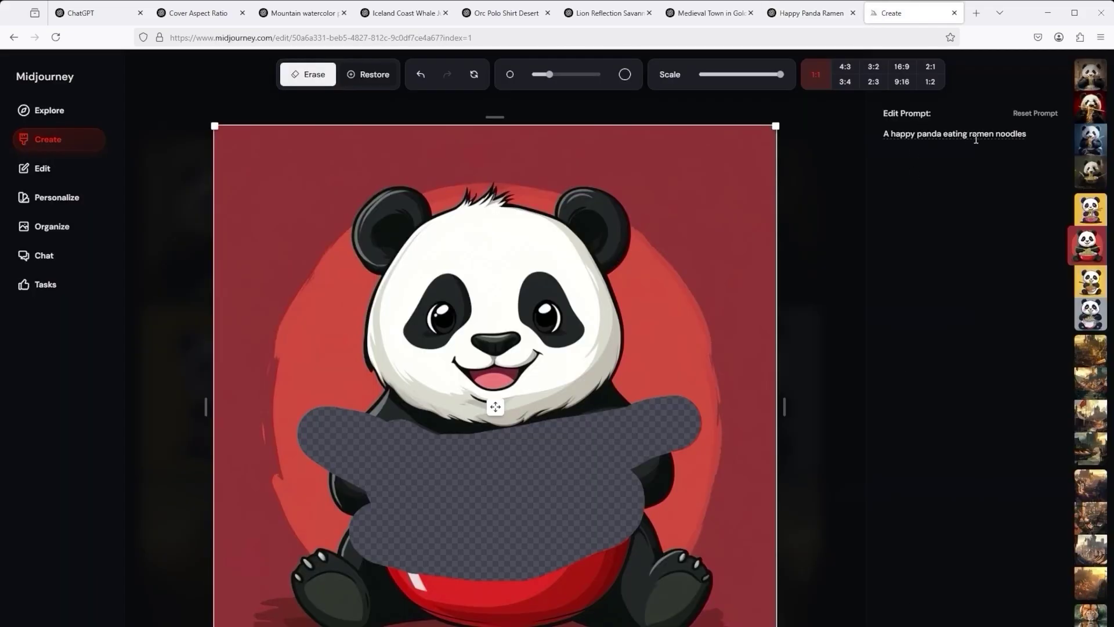
drag(1034, 132, 858, 130)
text(apple)
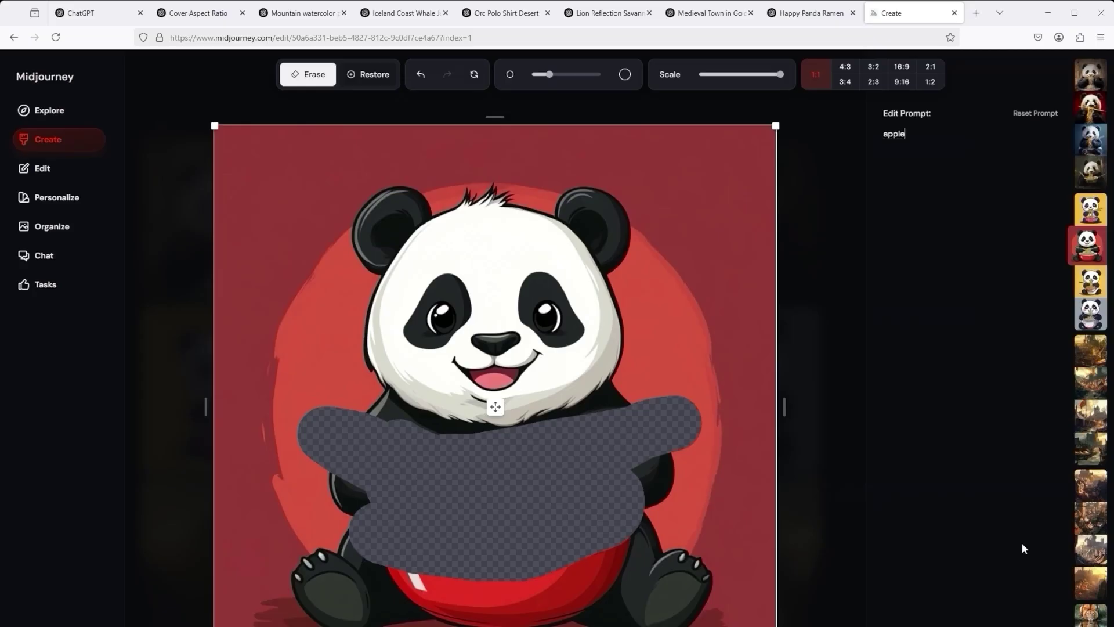
key(Return)
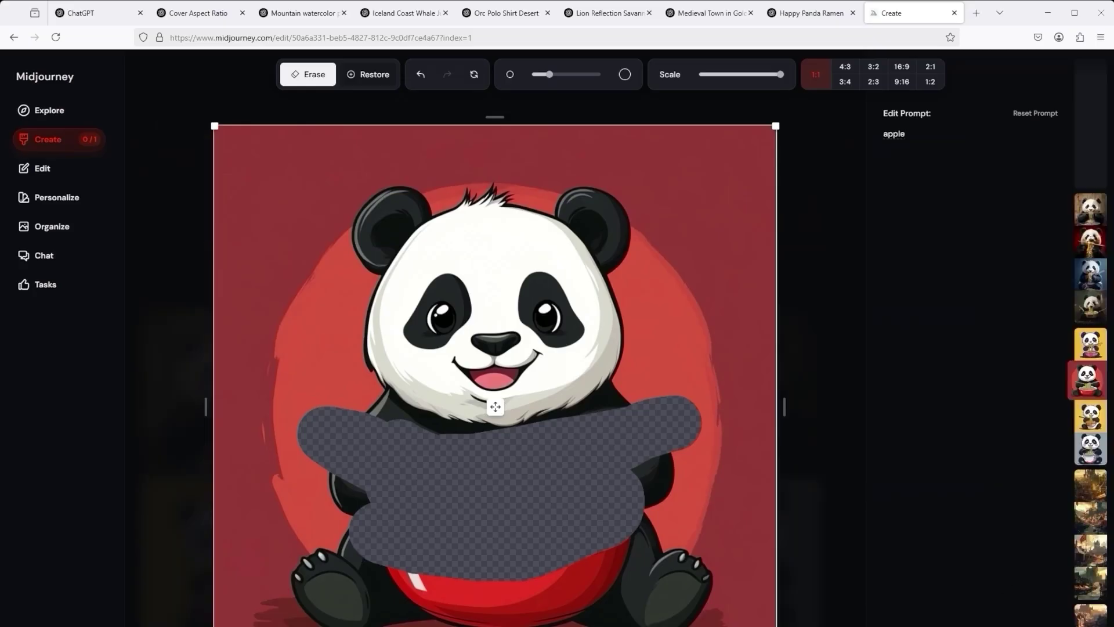
click(46, 137)
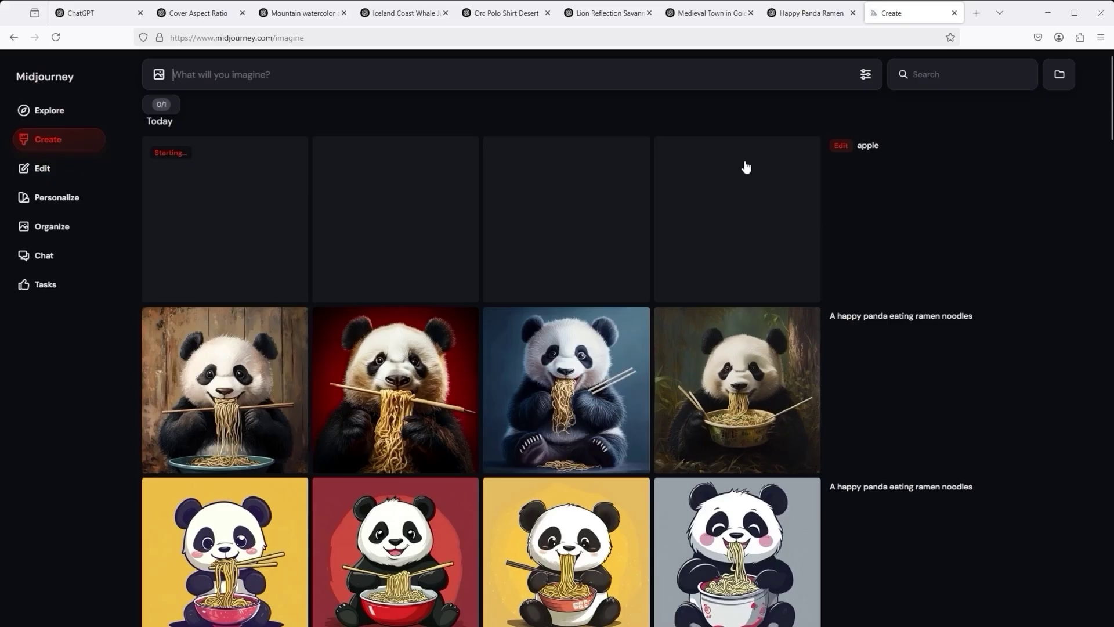
Check on ChatGPT's 'apple' edit, still generating below the original panda image
click(804, 21)
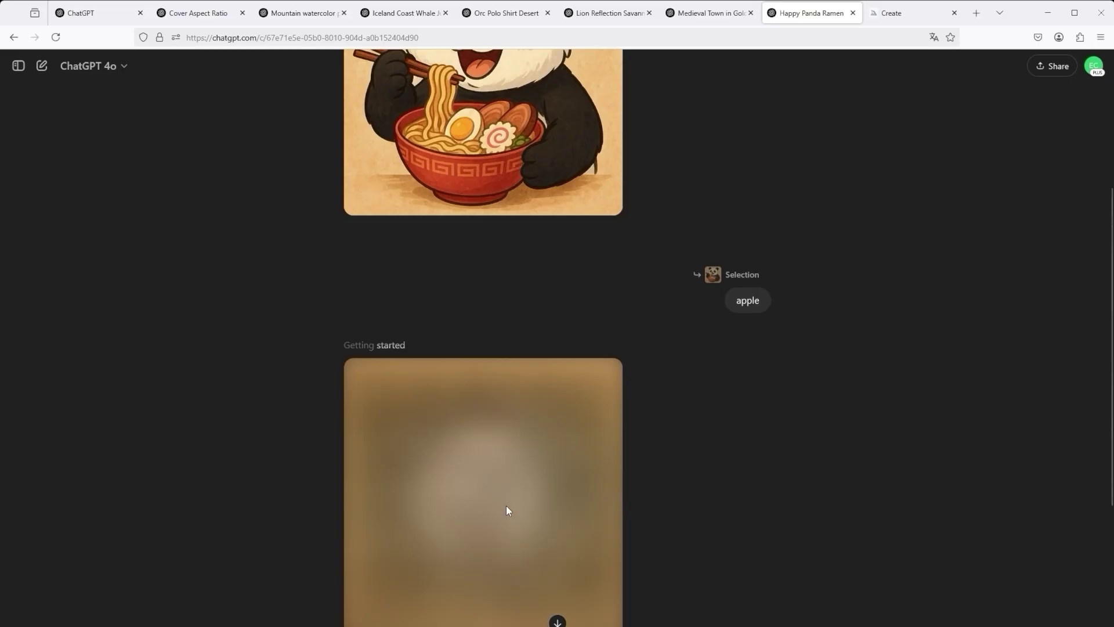
scroll(515, 428, down, 3)
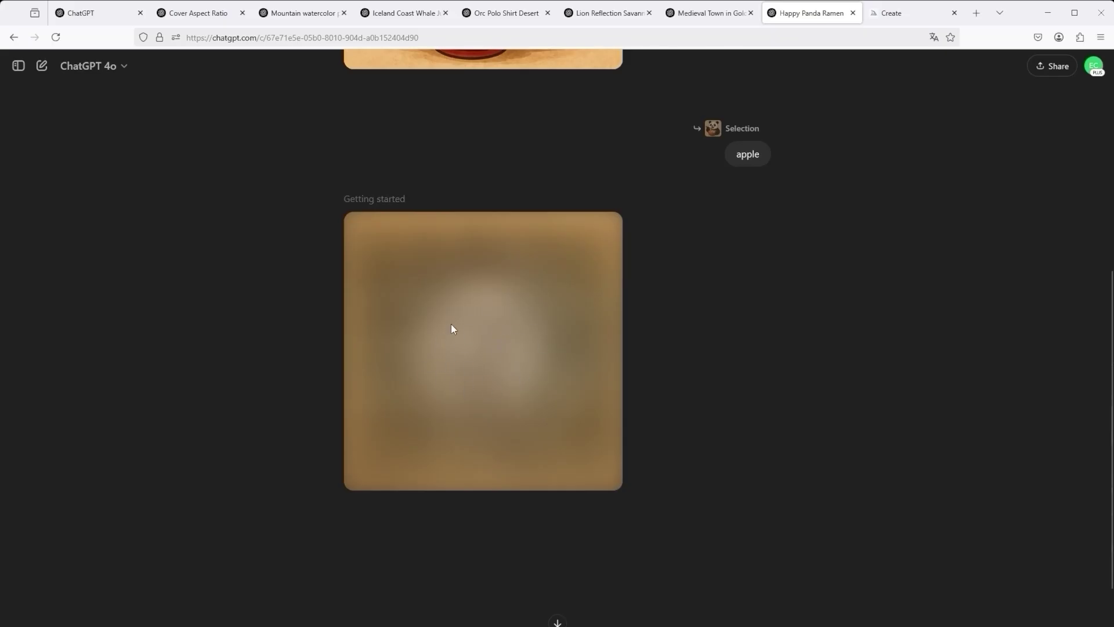
Step through the four Midjourney variants of the panda hugging a red apple
click(905, 13)
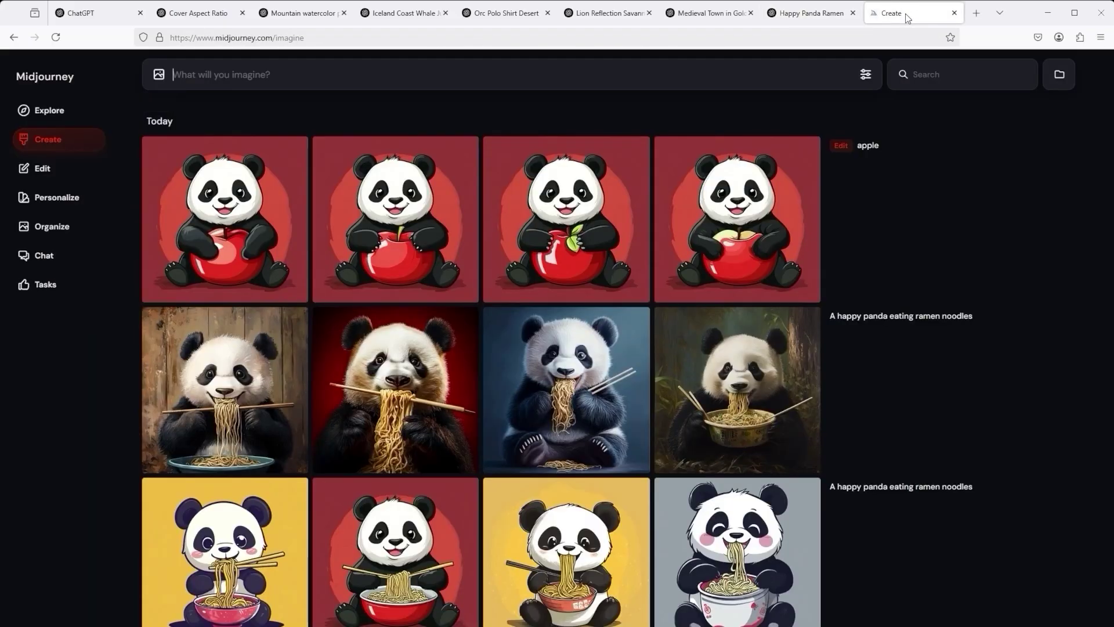
click(734, 254)
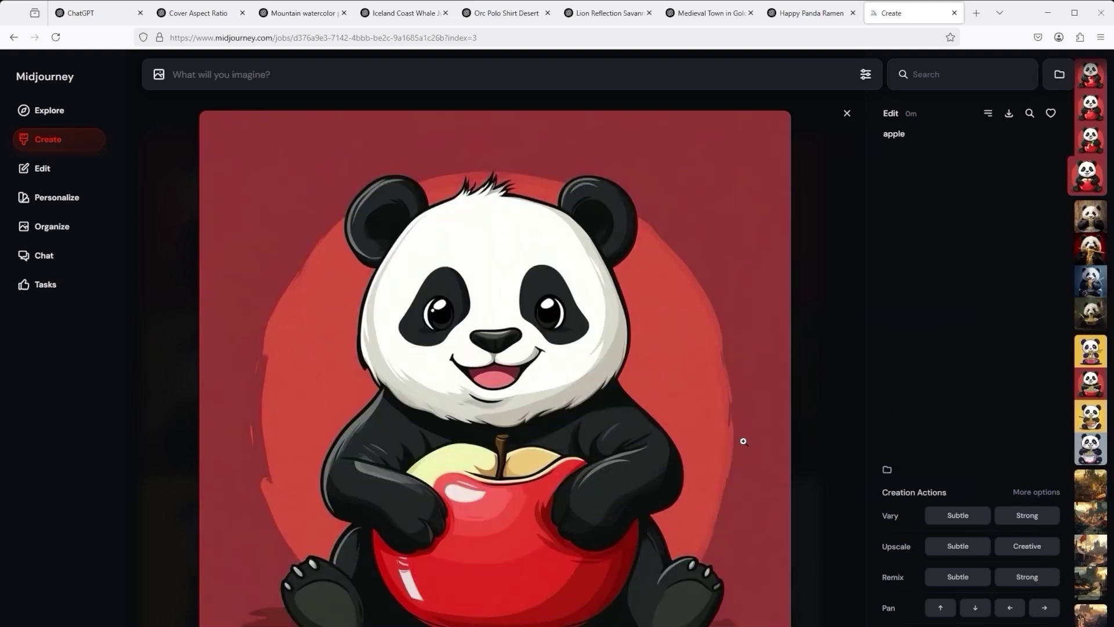
key(Up)
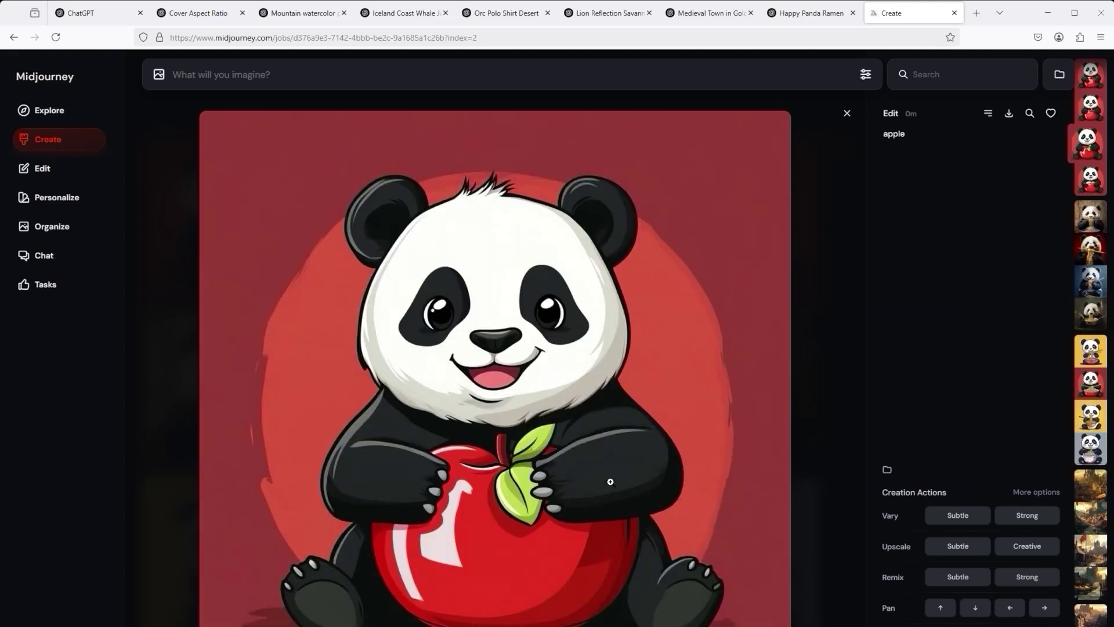
key(Up)
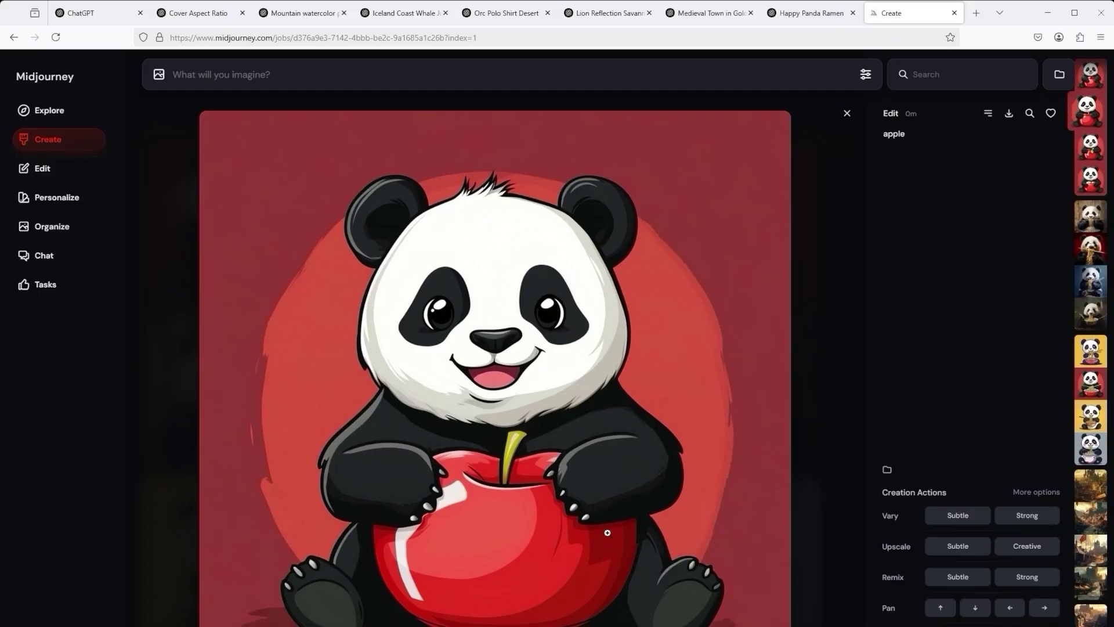
key(Up)
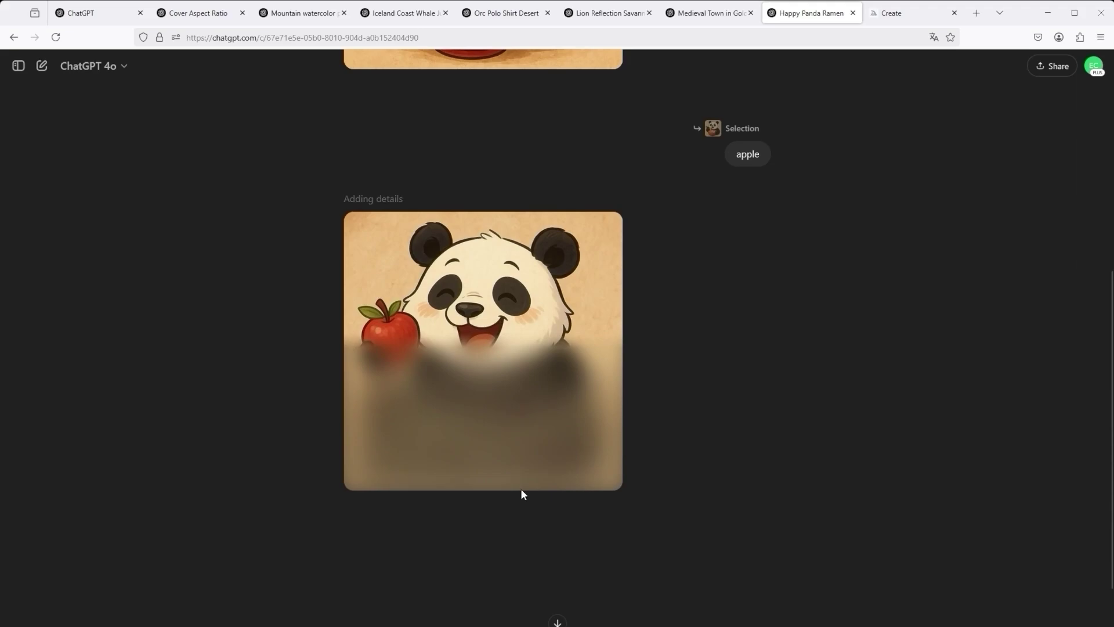
Enlarge and review the original ramen panda image in ChatGPT
scroll(536, 447, up, 4)
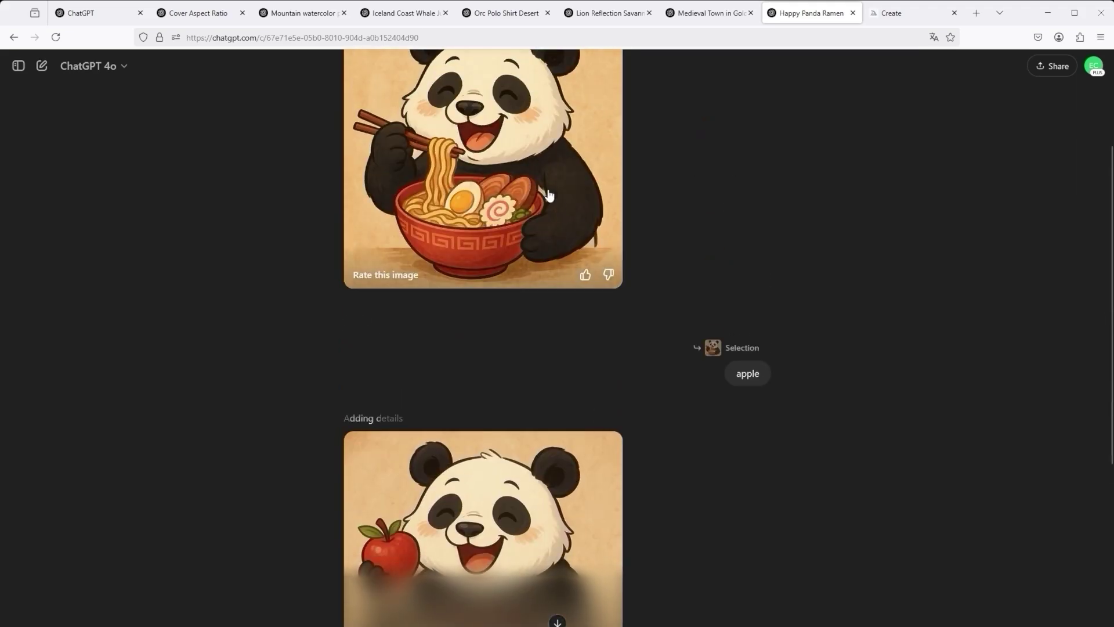
scroll(532, 290, up, 1)
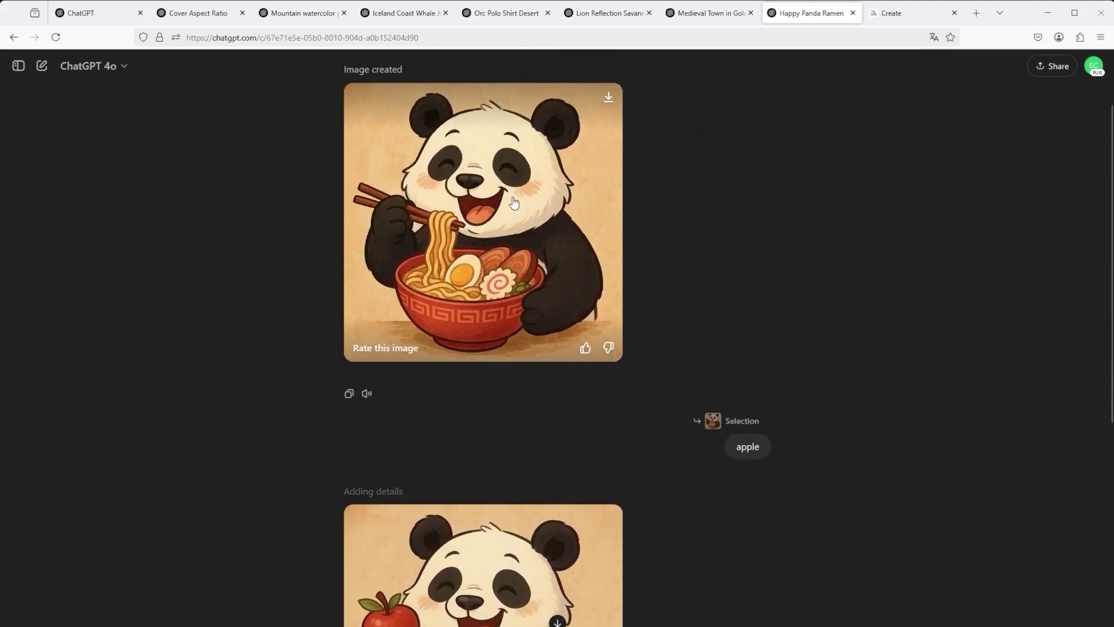
click(532, 290)
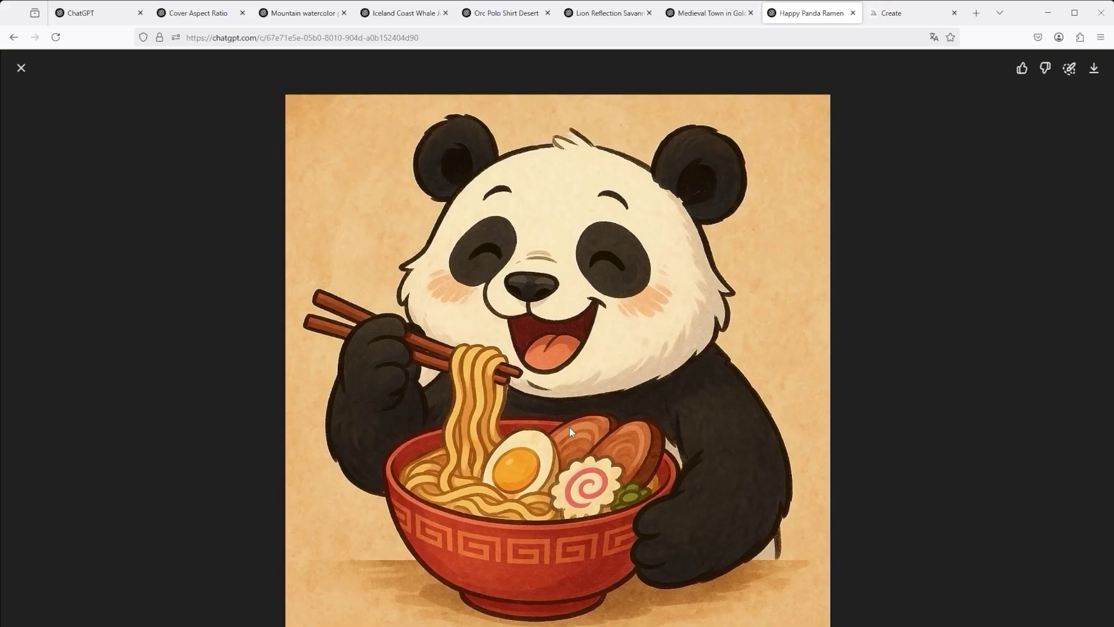
click(21, 68)
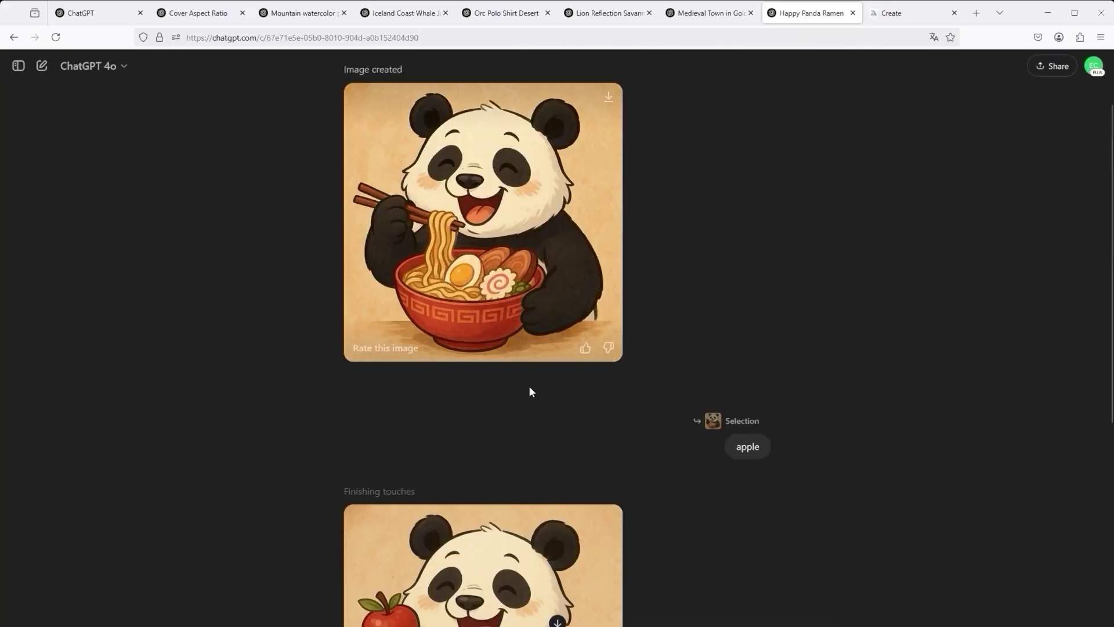
View the finished image of the panda holding a red apple beside an empty bowl full size
scroll(529, 390, down, 5)
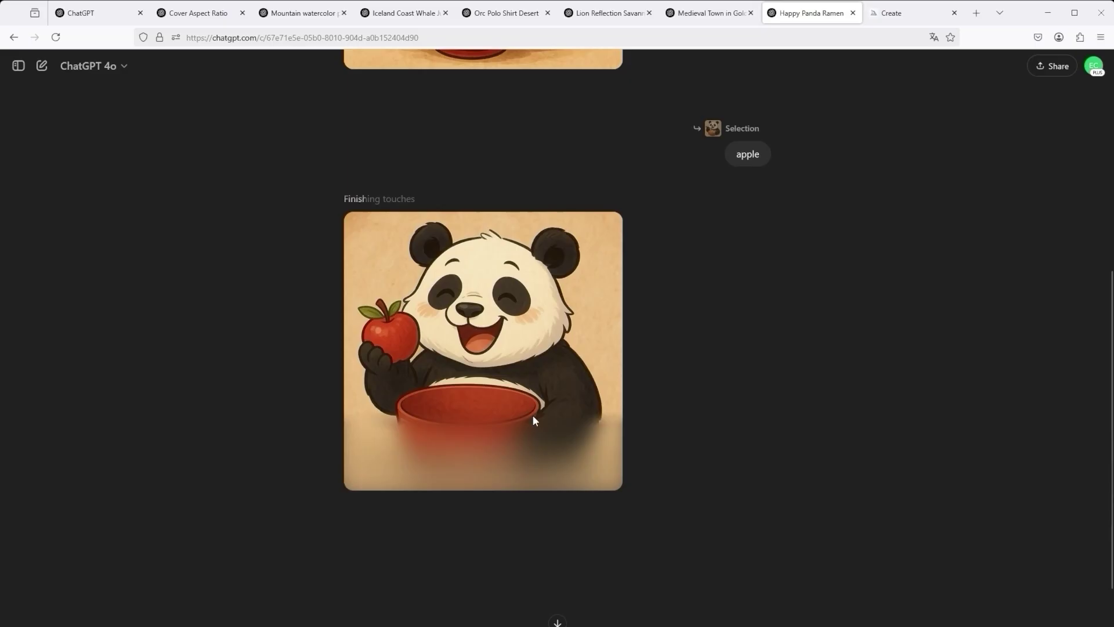
scroll(533, 416, up, 3)
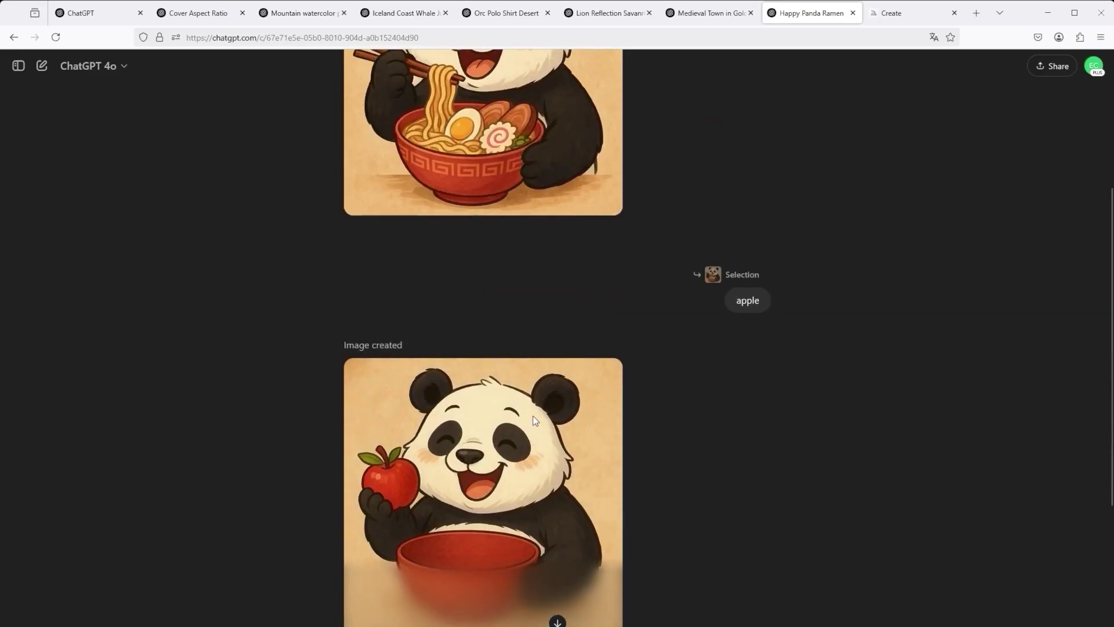
scroll(533, 415, down, 2)
click(494, 413)
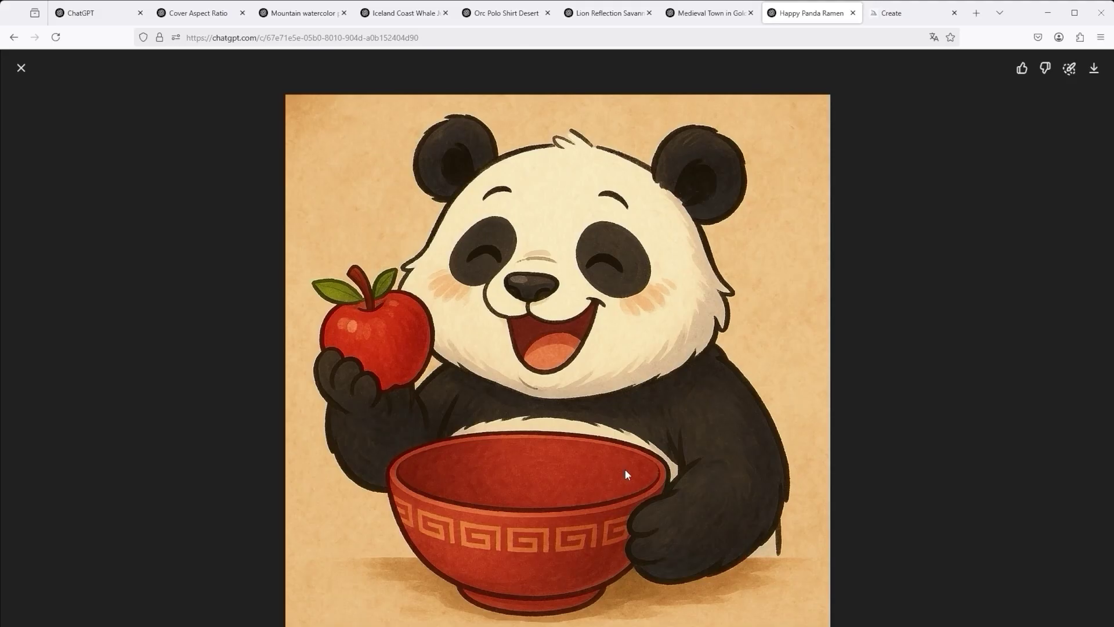
click(21, 69)
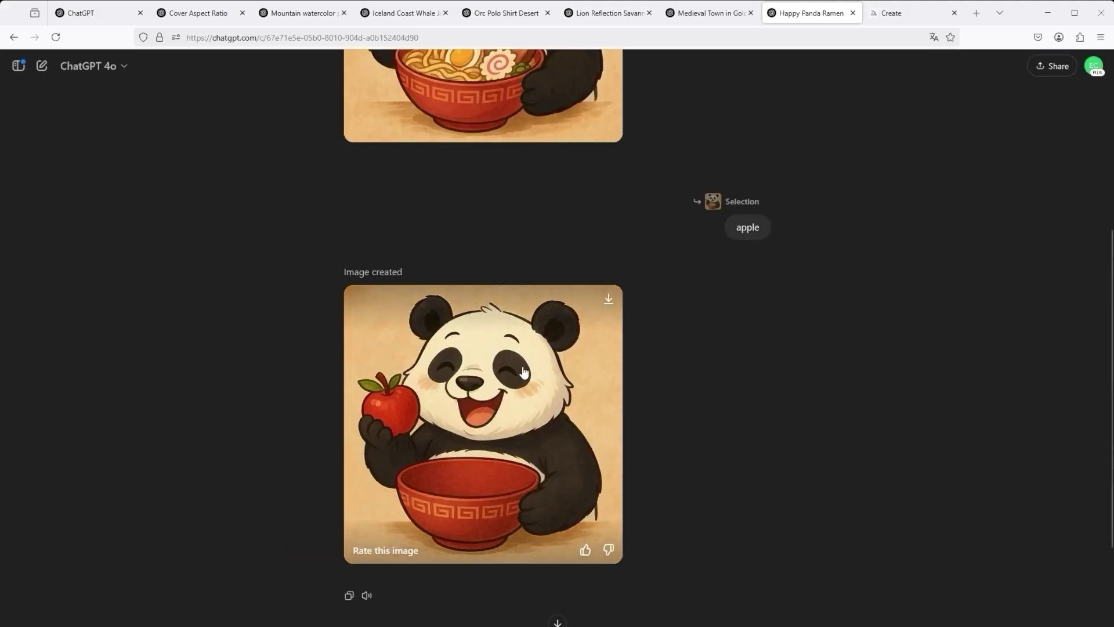
scroll(522, 372, up, 3)
scroll(535, 399, down, 1)
scroll(535, 400, up, 3)
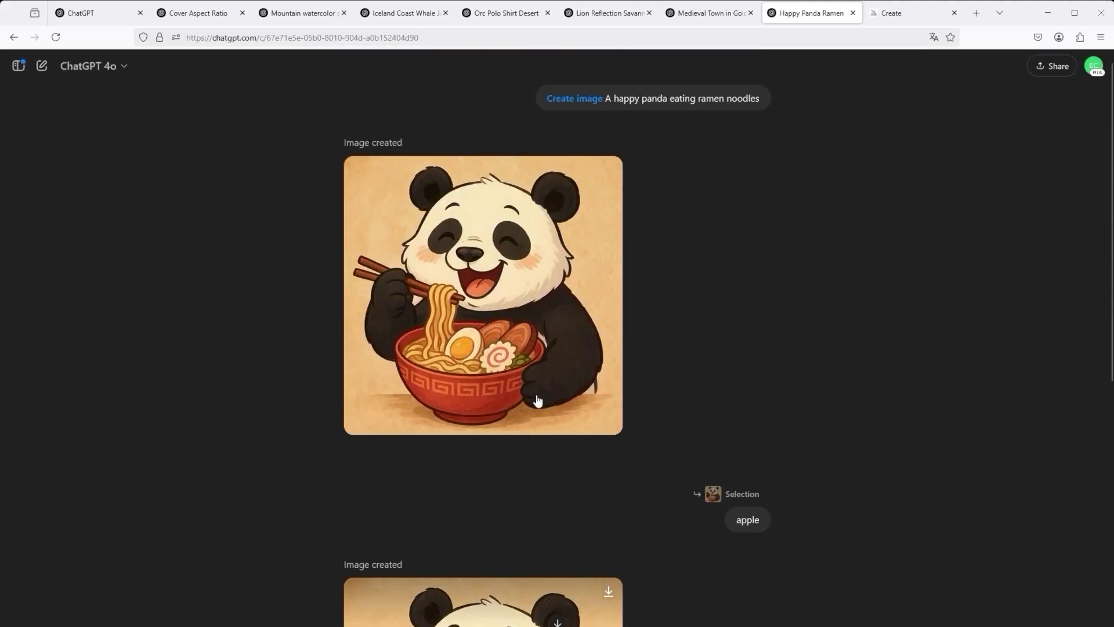
scroll(536, 398, down, 5)
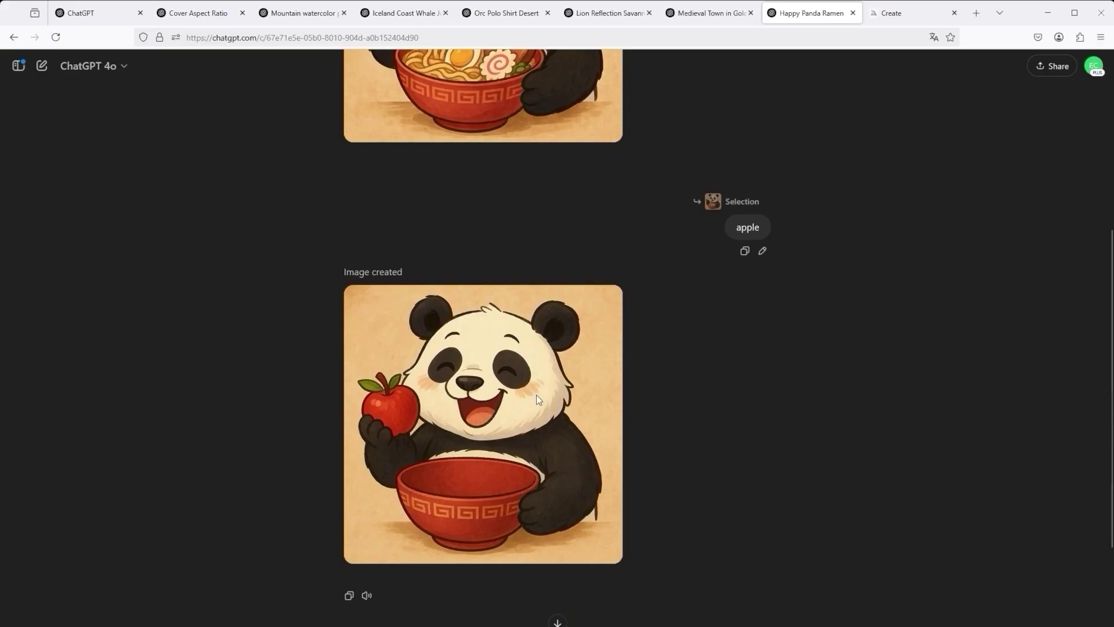
Mark the empty bowl's opening on ChatGPT's apple-panda image as the area to edit
click(475, 492)
click(1069, 68)
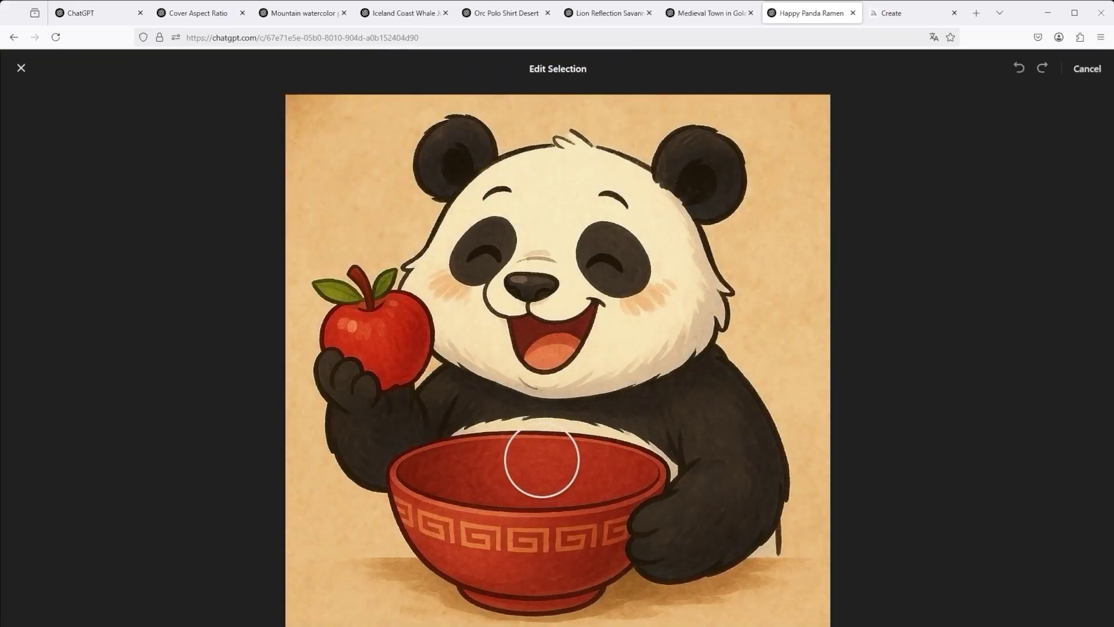
mouse_move(415, 465)
mouse_down()
mouse_move(632, 468)
mouse_move(443, 467)
mouse_move(621, 458)
mouse_up()
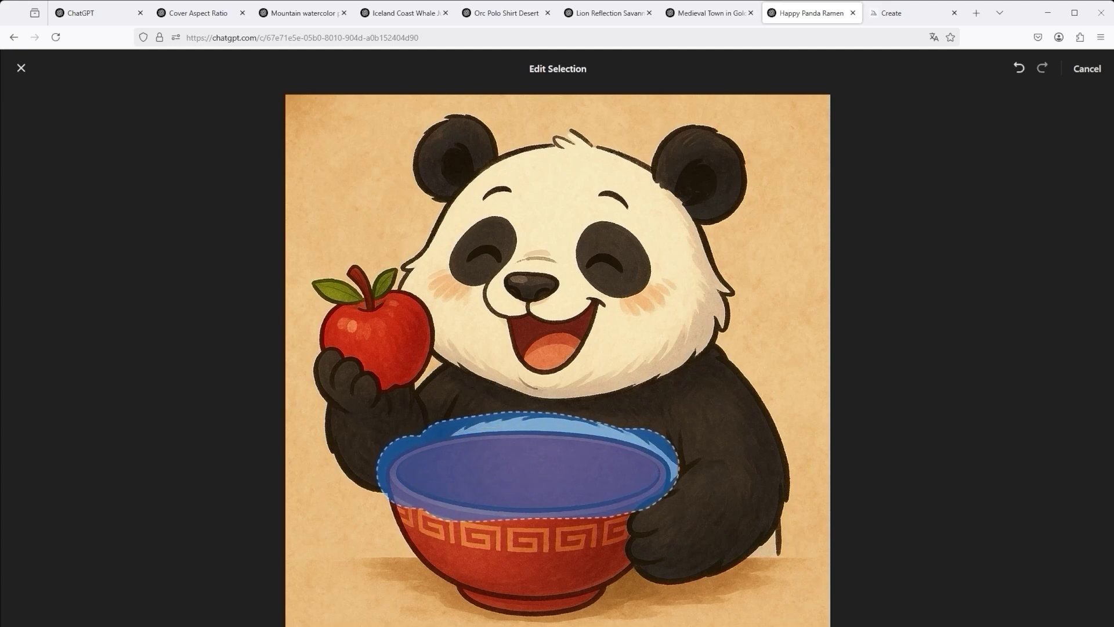
click(883, 21)
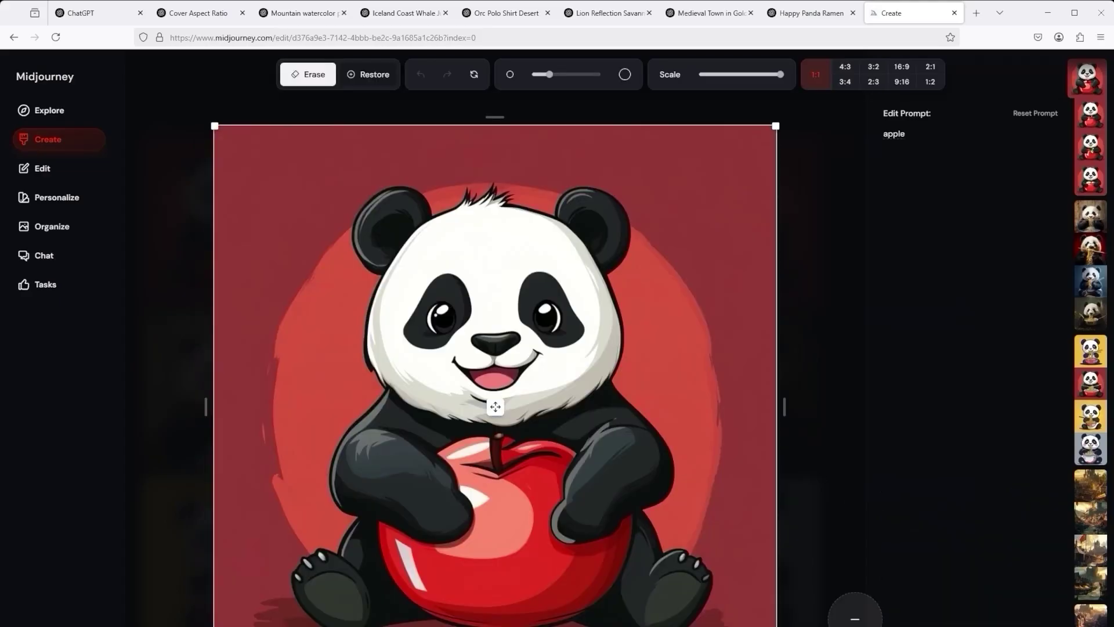
Erase the panda's middle above the apple and submit a Midjourney edit prompted 'kitten'
mouse_move(441, 467)
mouse_down()
mouse_move(579, 467)
mouse_move(465, 435)
mouse_move(441, 406)
mouse_move(552, 457)
mouse_move(486, 492)
mouse_move(510, 502)
mouse_move(450, 488)
mouse_move(488, 488)
mouse_up()
key(ctrl+a)
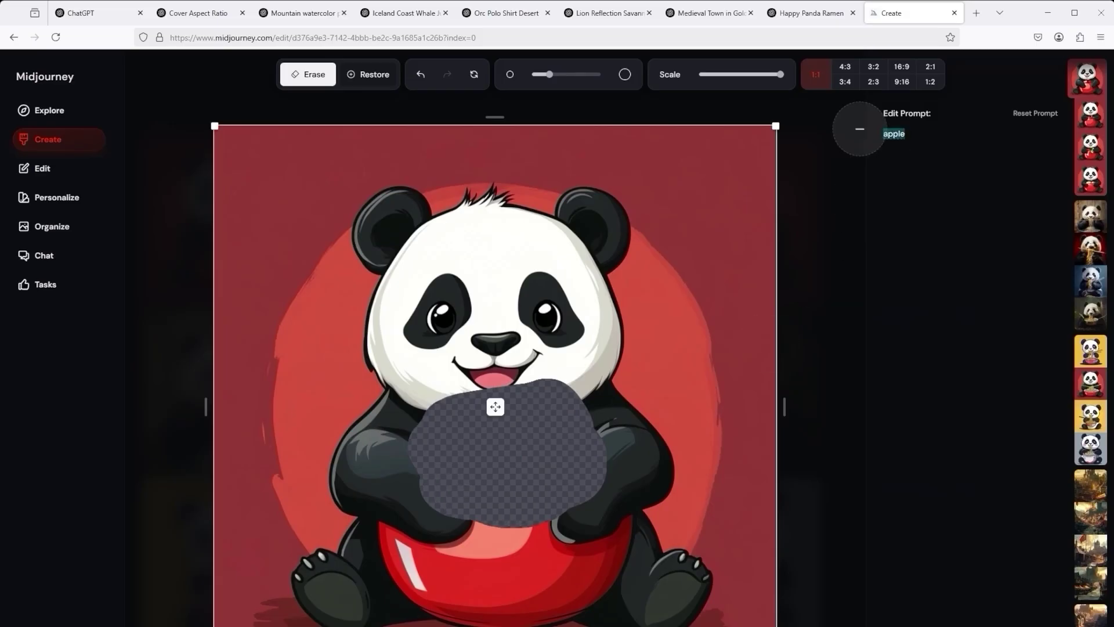
text(kitten)
key(Return)
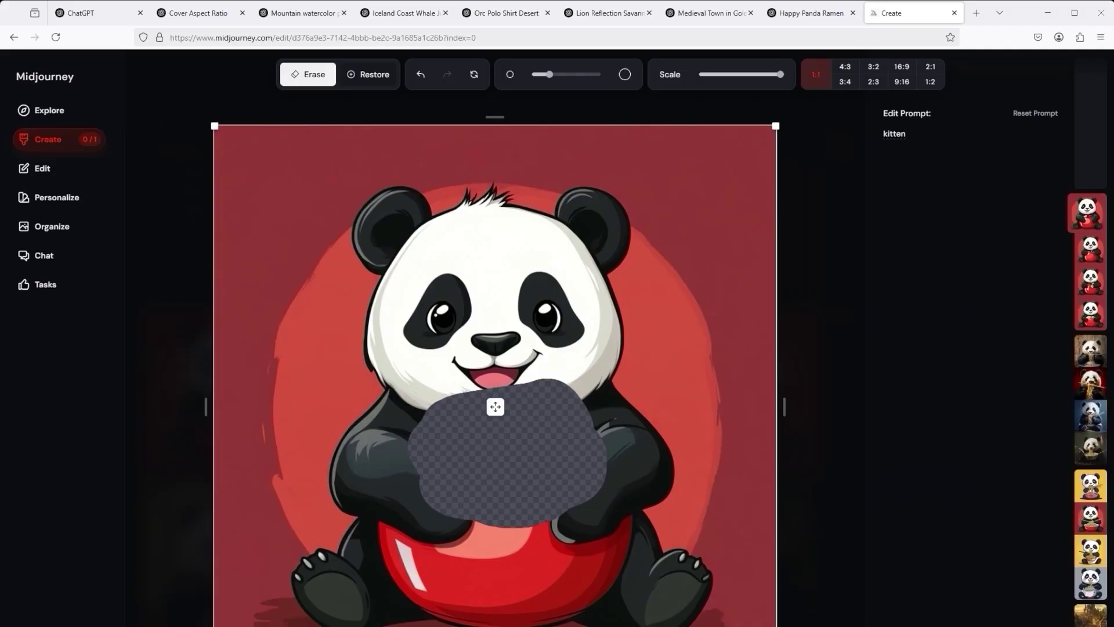
click(48, 144)
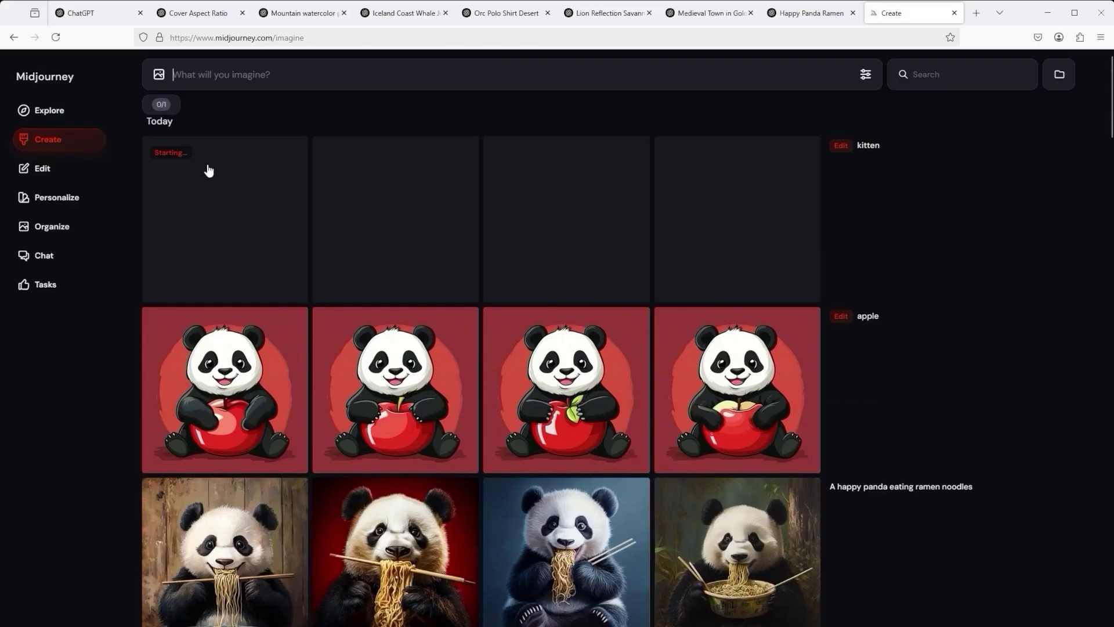
Check the still-generating kitten edit in the Happy Panda Ramen chat, then return to Midjourney's Create page
click(818, 17)
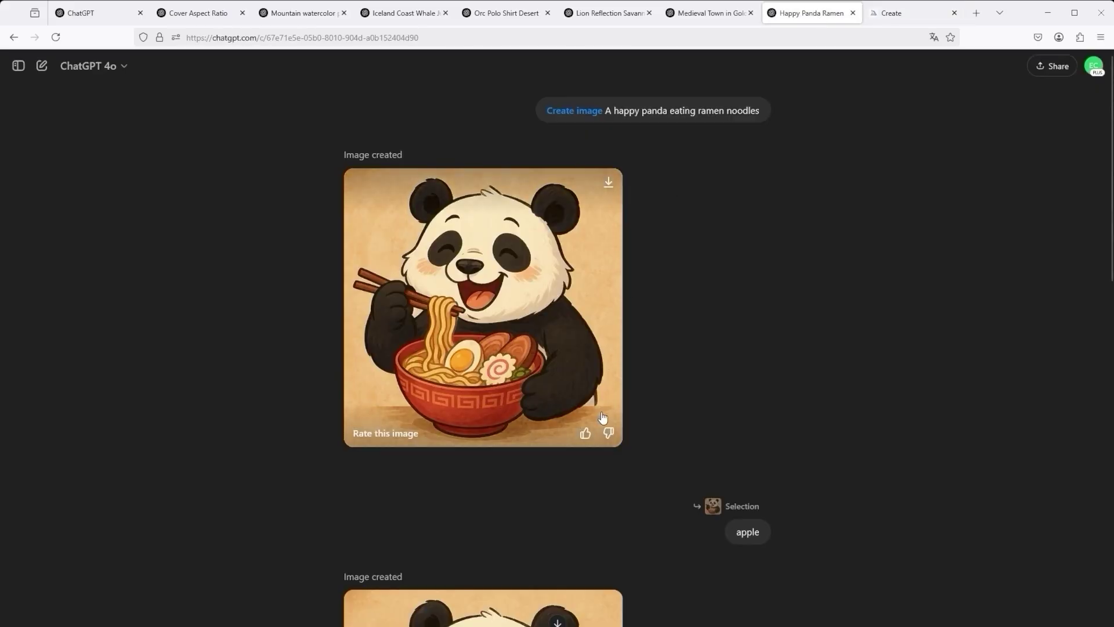
scroll(613, 450, down, 4)
scroll(613, 449, down, 8)
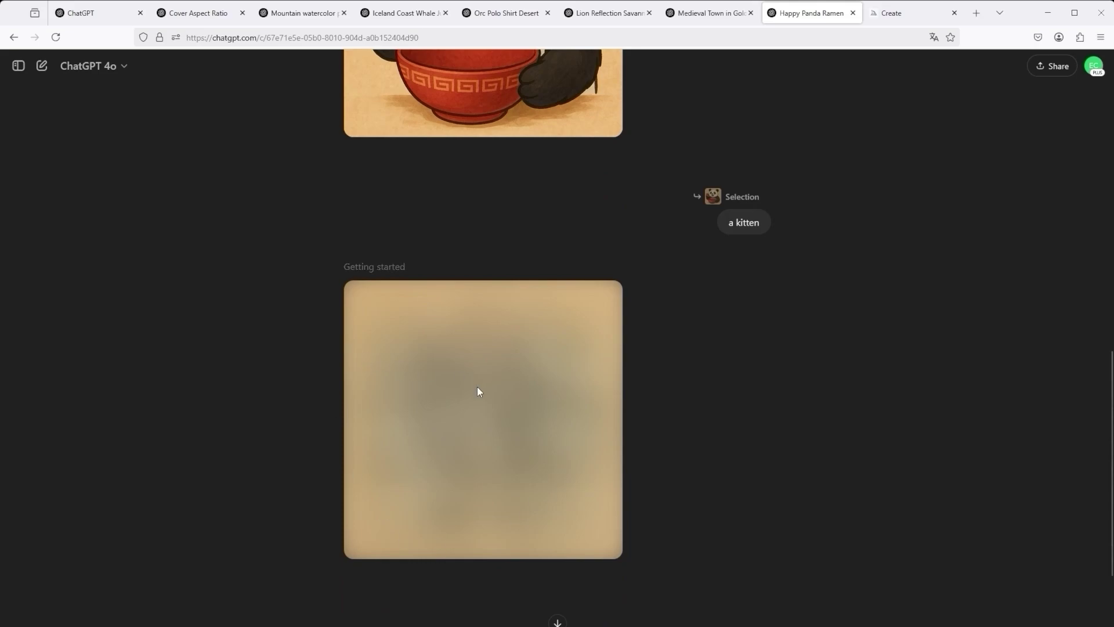
scroll(476, 386, up, 4)
scroll(592, 457, up, 4)
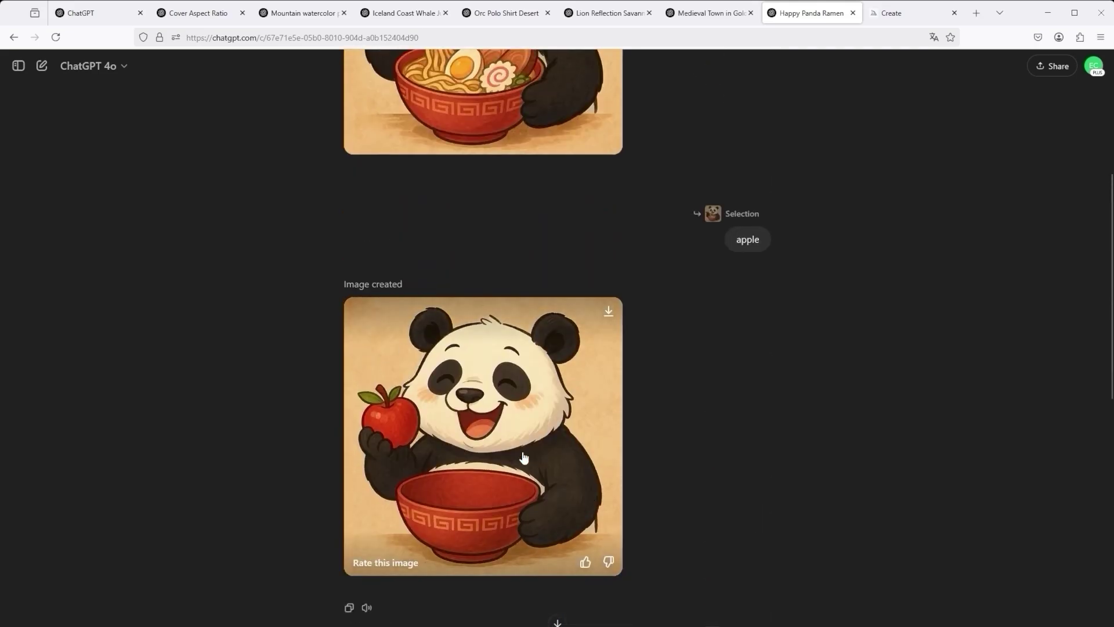
scroll(538, 490, up, 3)
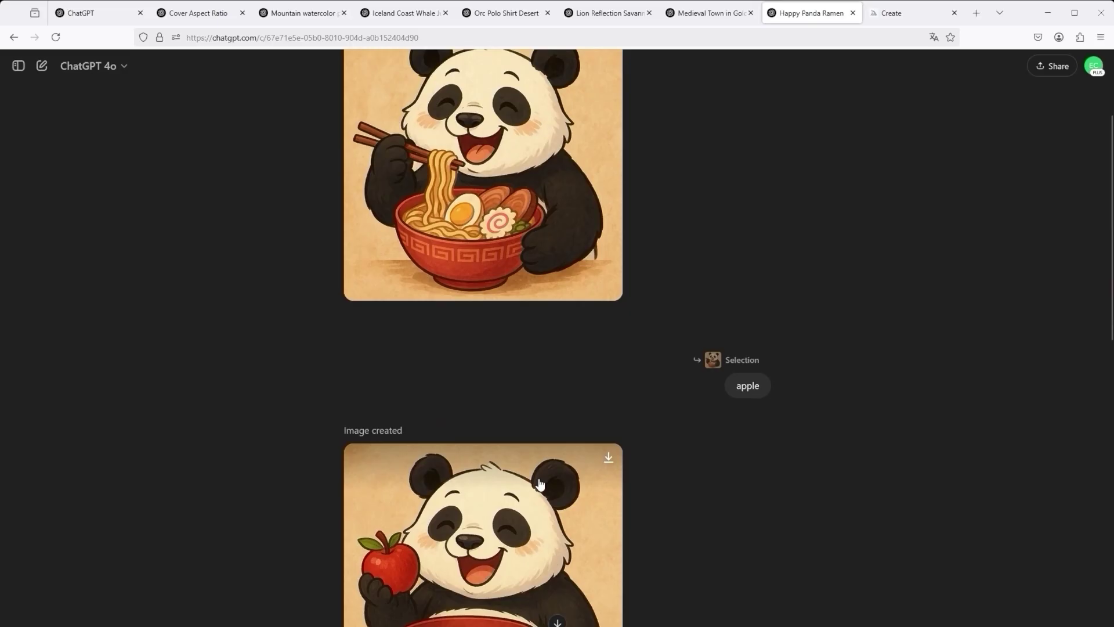
scroll(540, 489, down, 1)
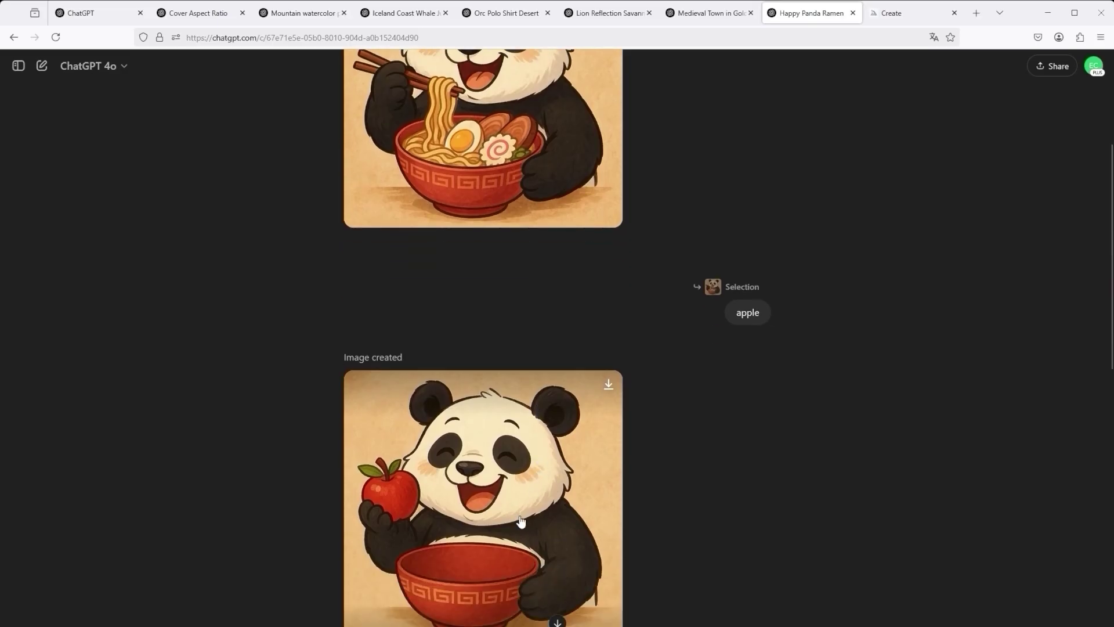
scroll(520, 521, up, 1)
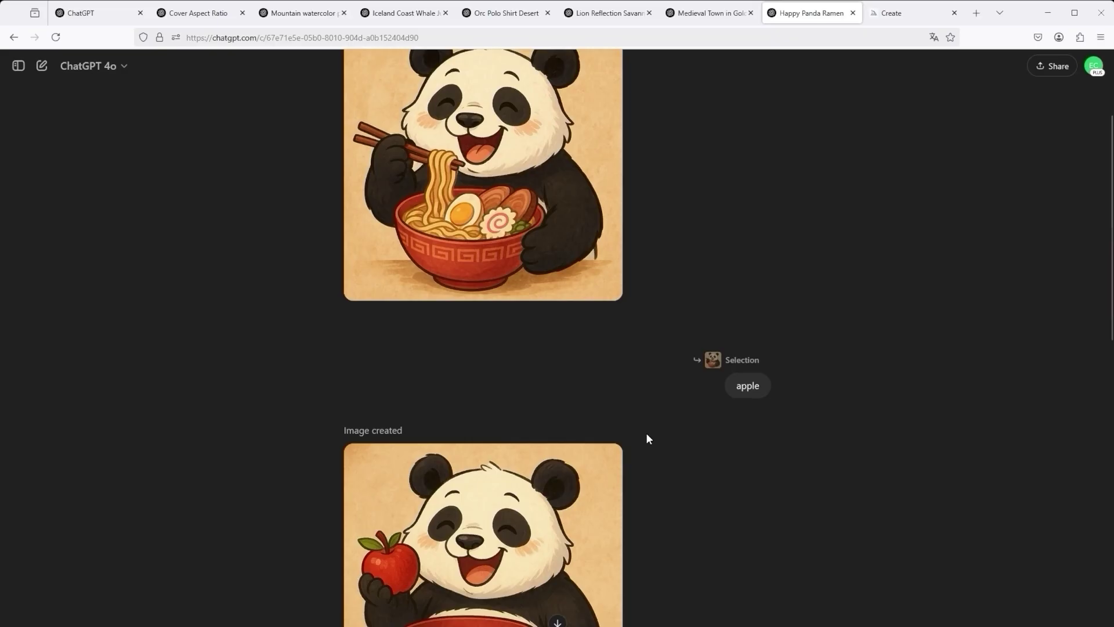
scroll(642, 441, down, 8)
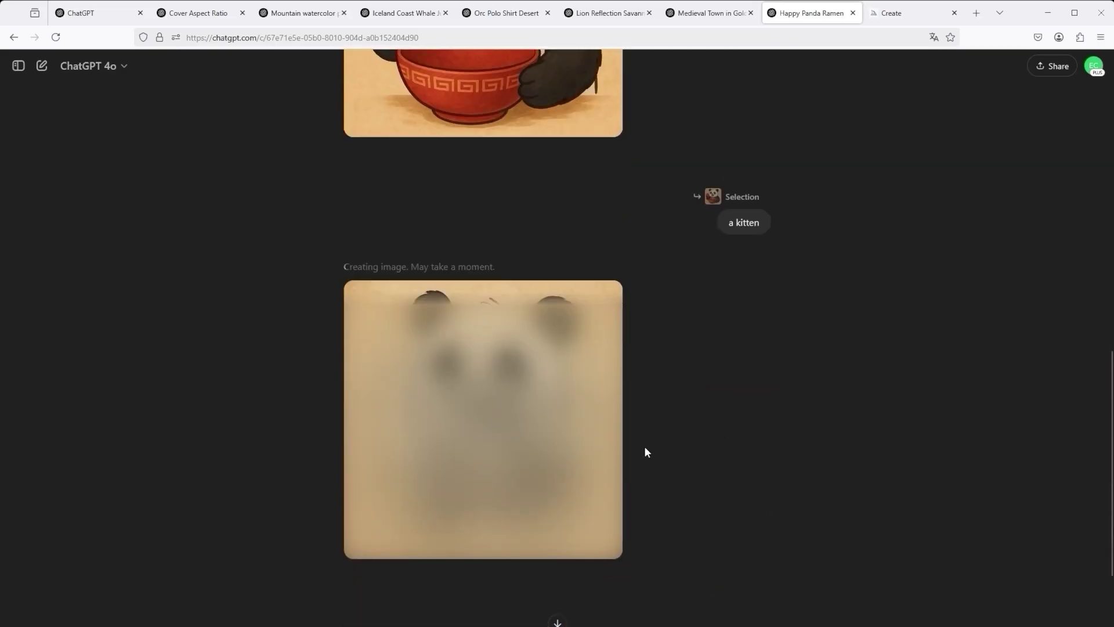
click(905, 14)
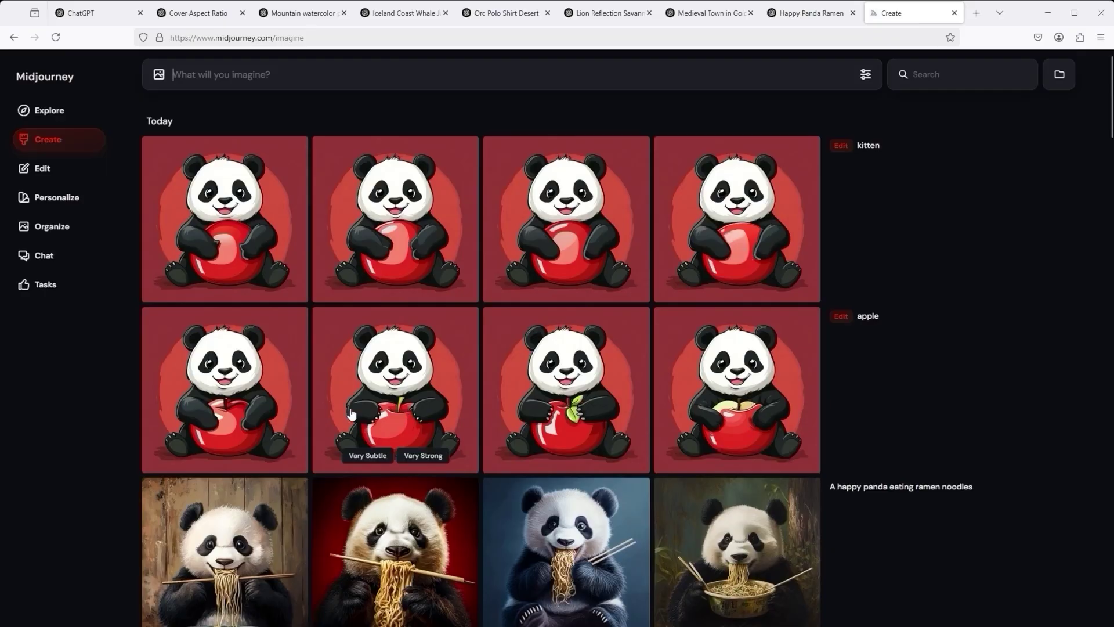
Open an apple panda result in the editor, then view the kitten results one by one
click(252, 408)
click(964, 562)
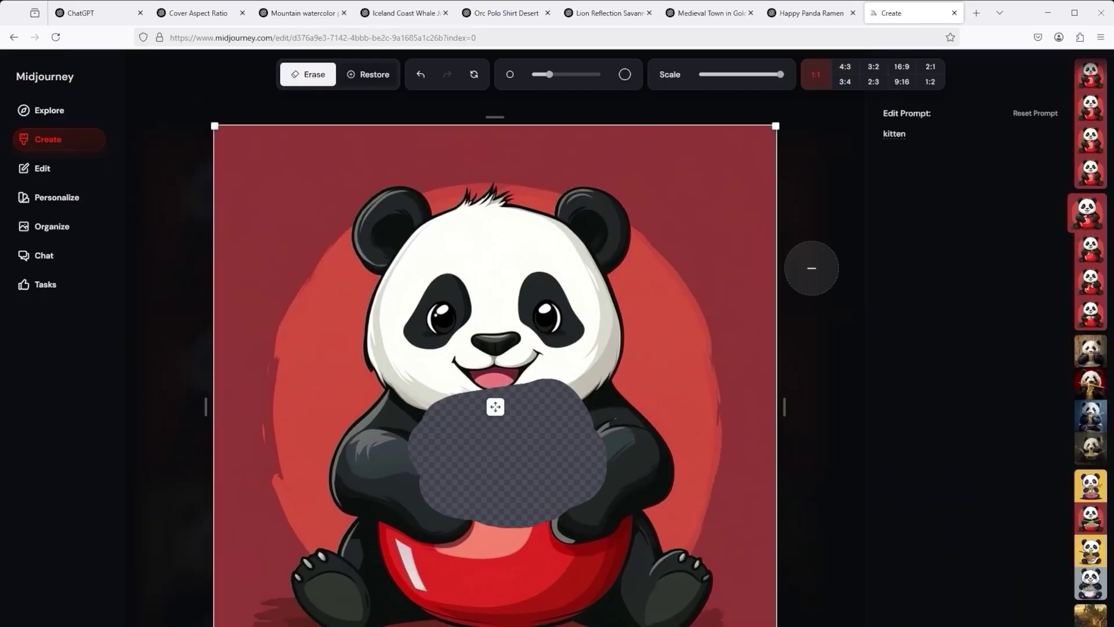
click(54, 141)
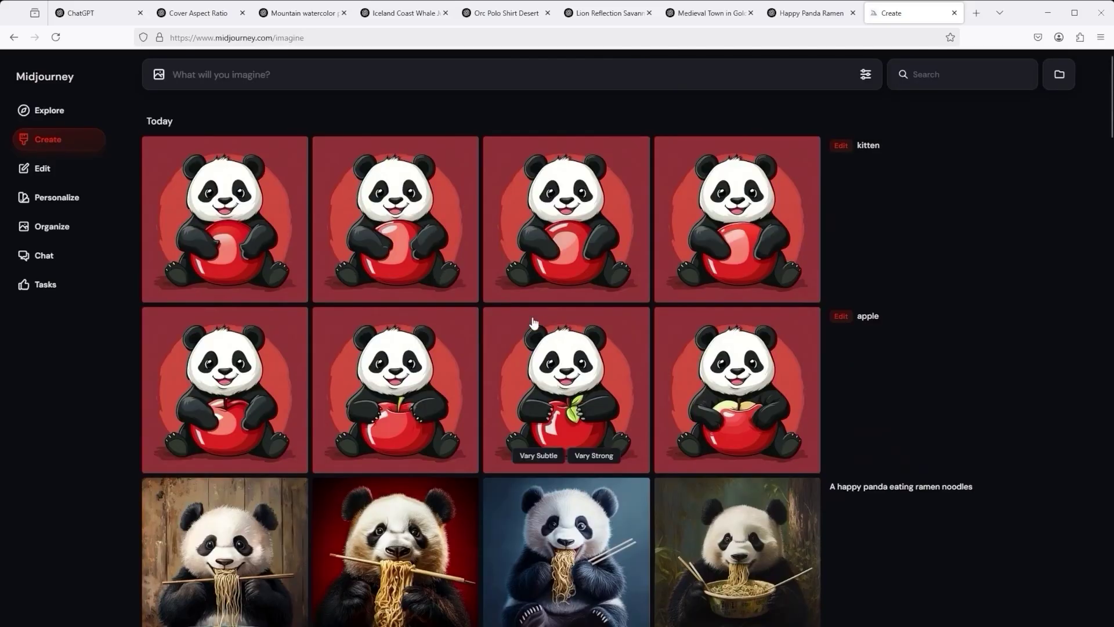
click(749, 203)
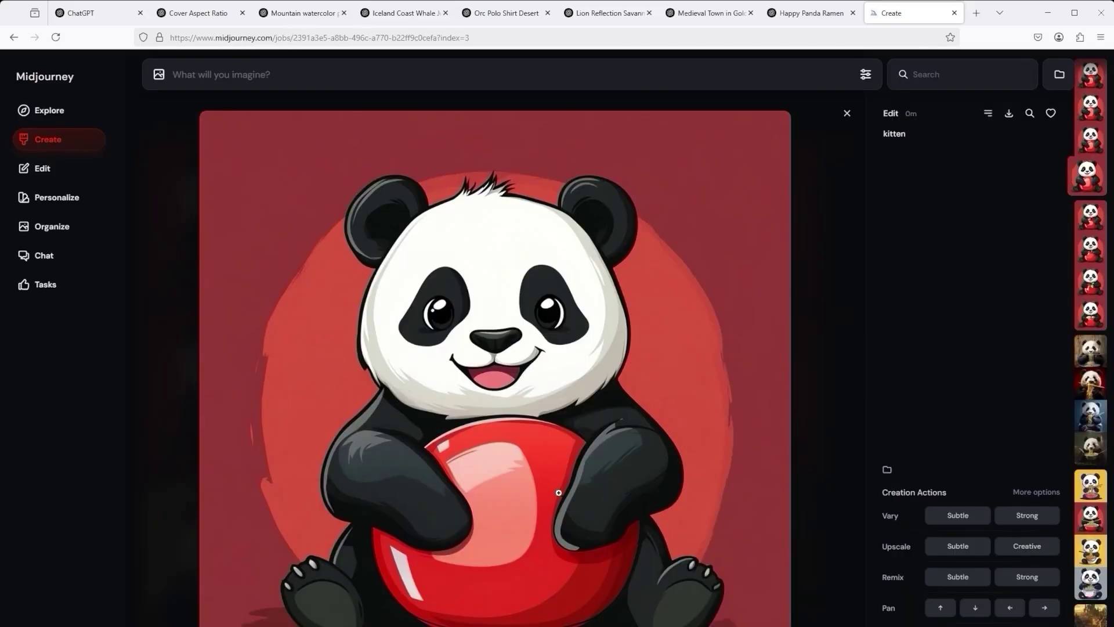
key(Left)
key(Left)
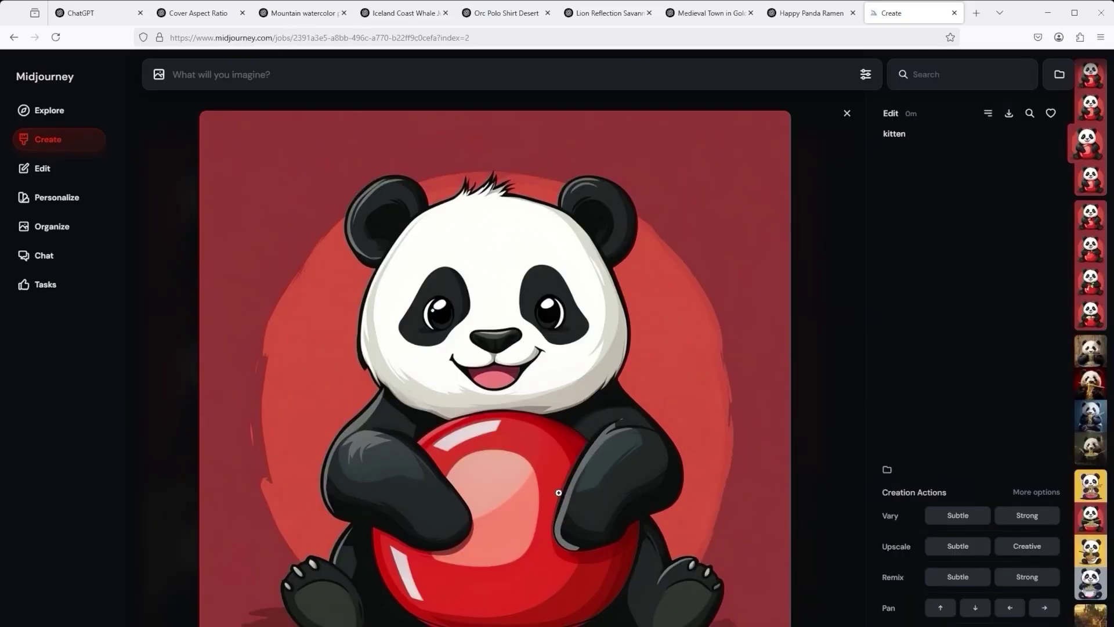
Check the ChatGPT chat briefly, then close the enlarged Midjourney image view
click(809, 13)
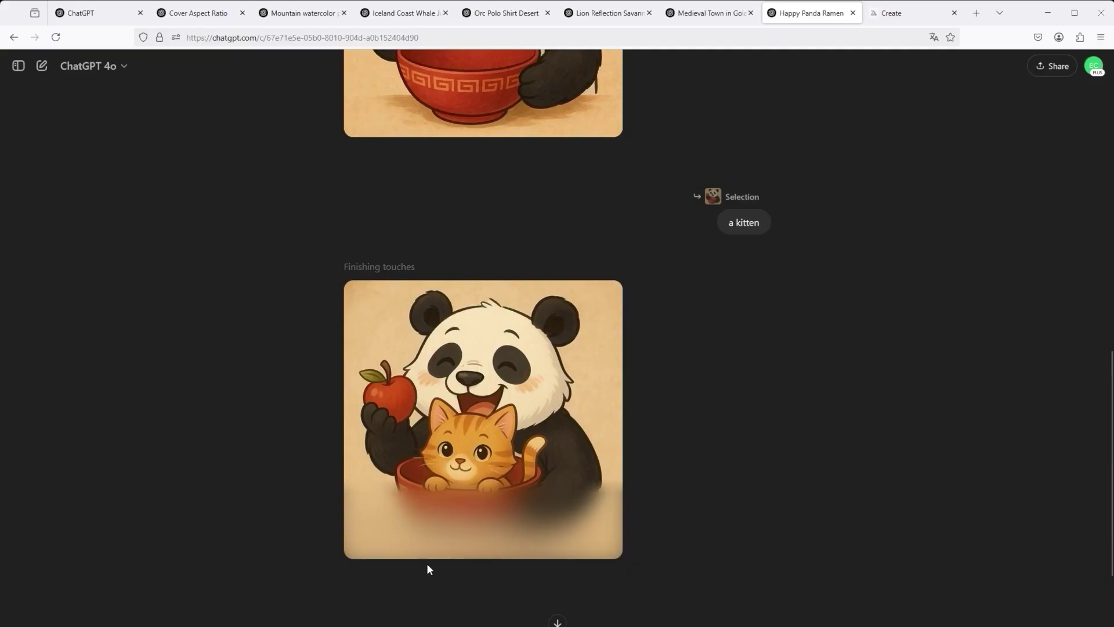
click(901, 14)
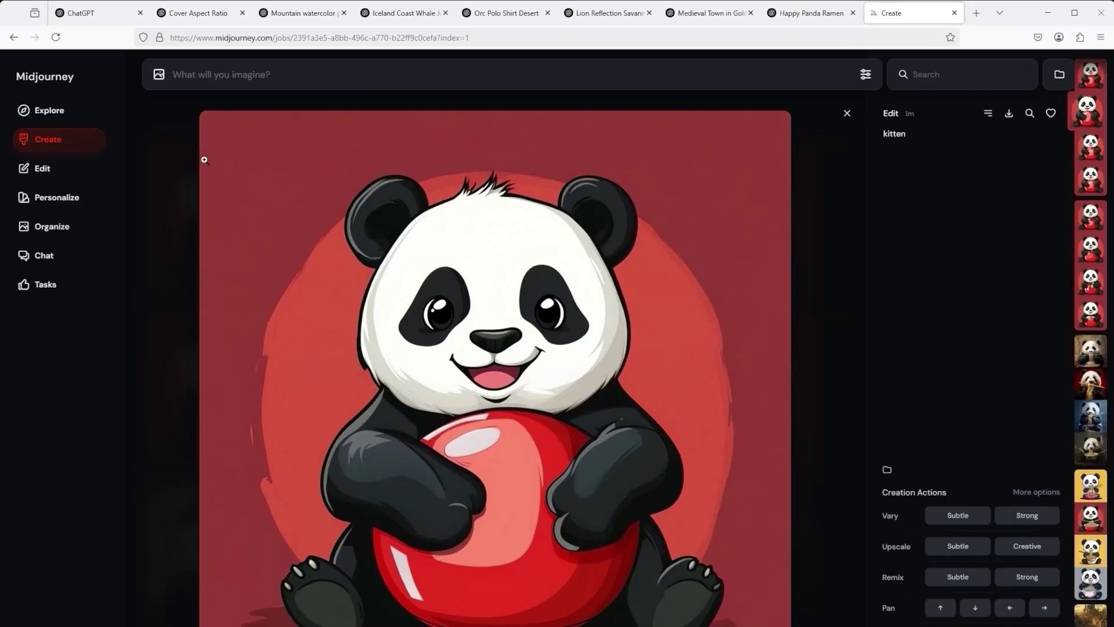
click(845, 113)
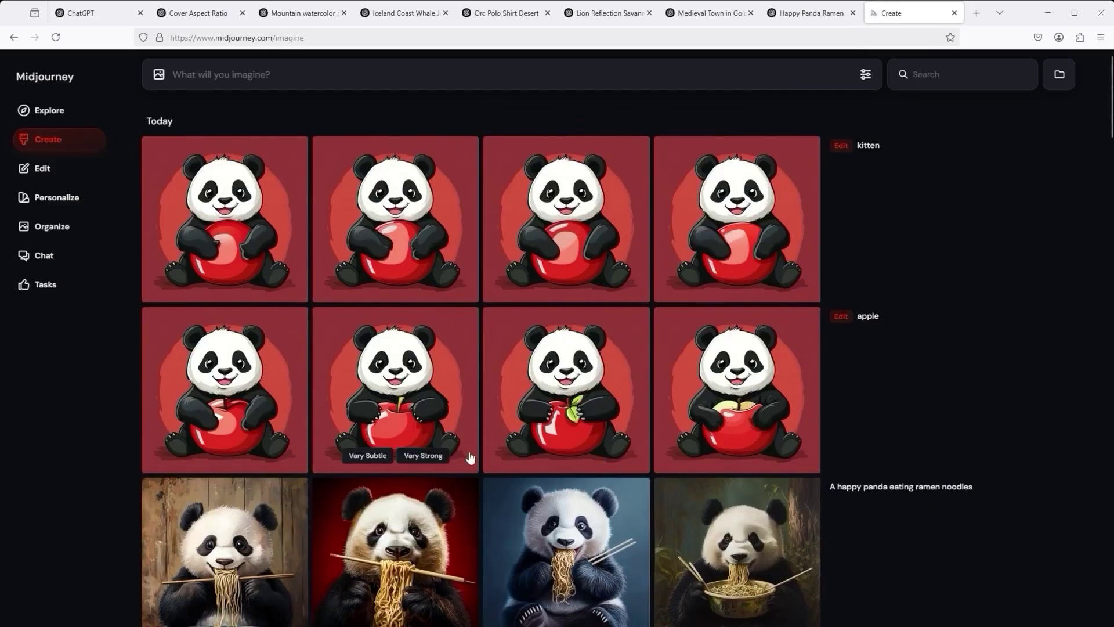
scroll(534, 483, down, 6)
Open the red ramen panda image in Midjourney's editor, then go back to the ChatGPT chat
click(399, 385)
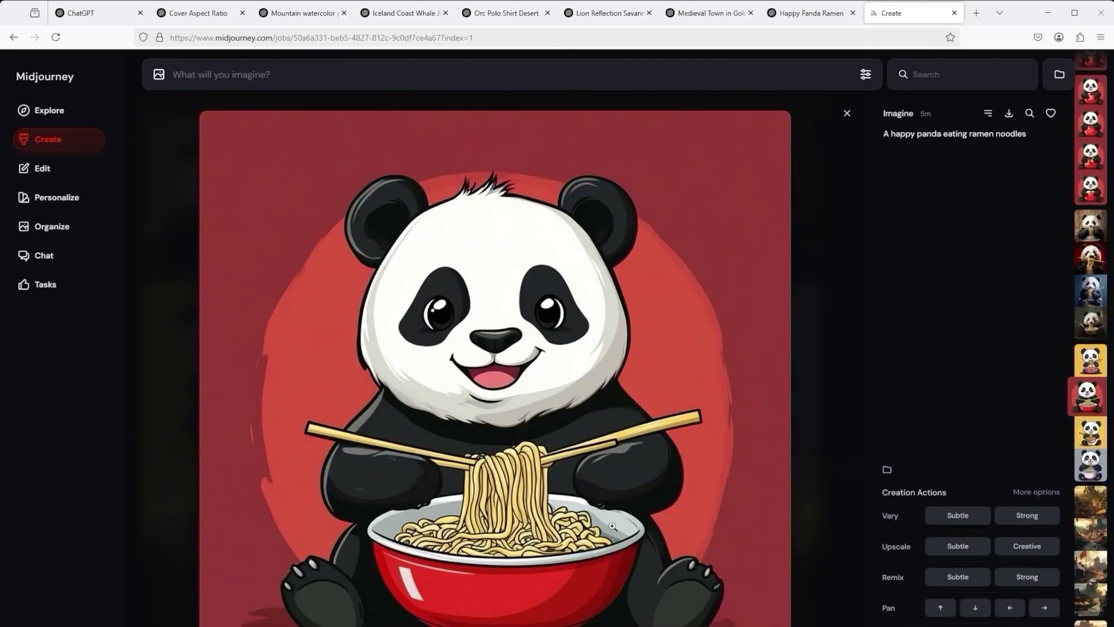
key(e)
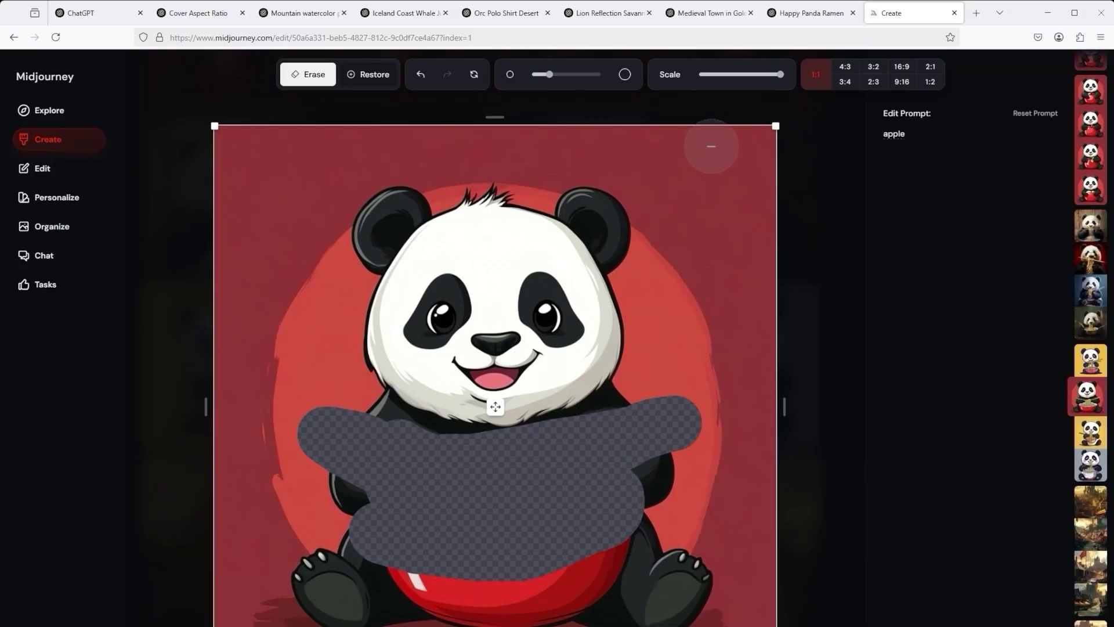
click(65, 148)
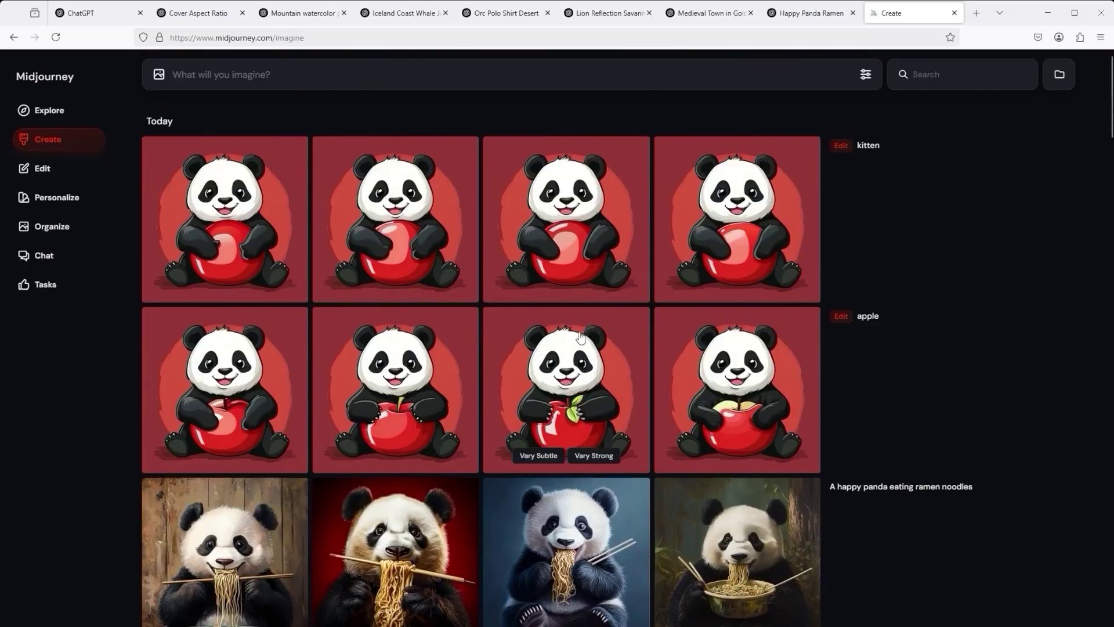
click(811, 13)
scroll(476, 524, up, 12)
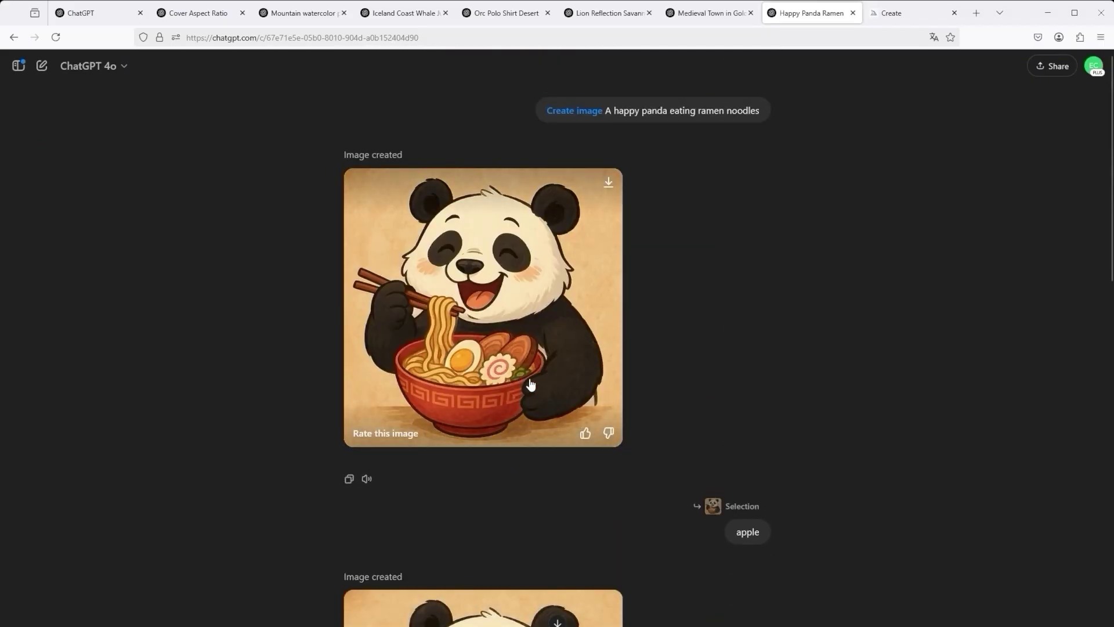
scroll(525, 386, down, 4)
scroll(537, 525, down, 10)
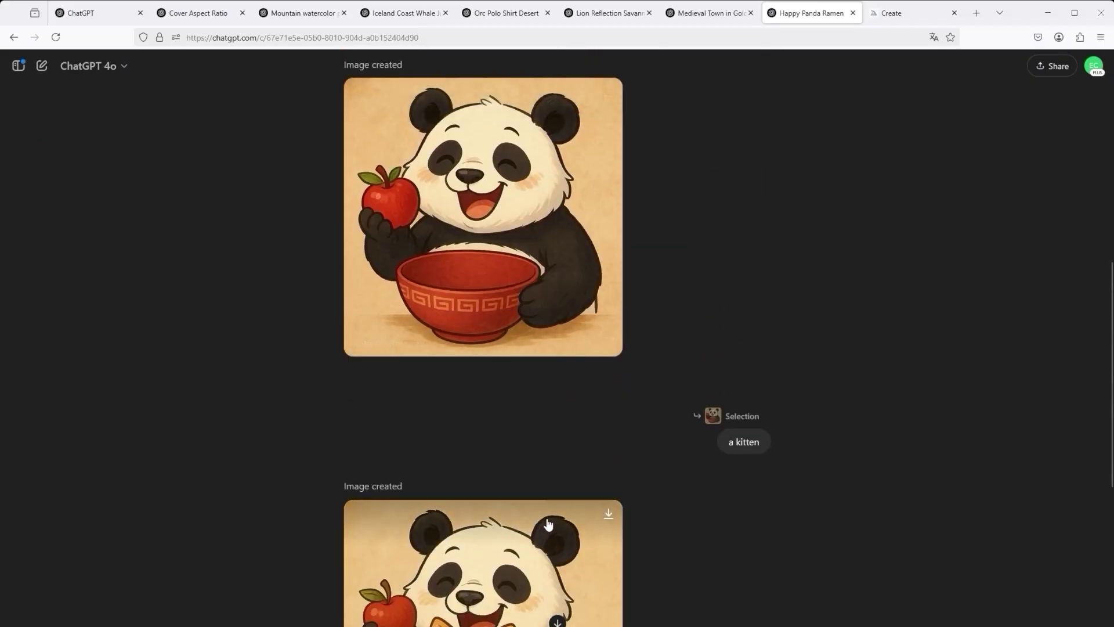
click(508, 369)
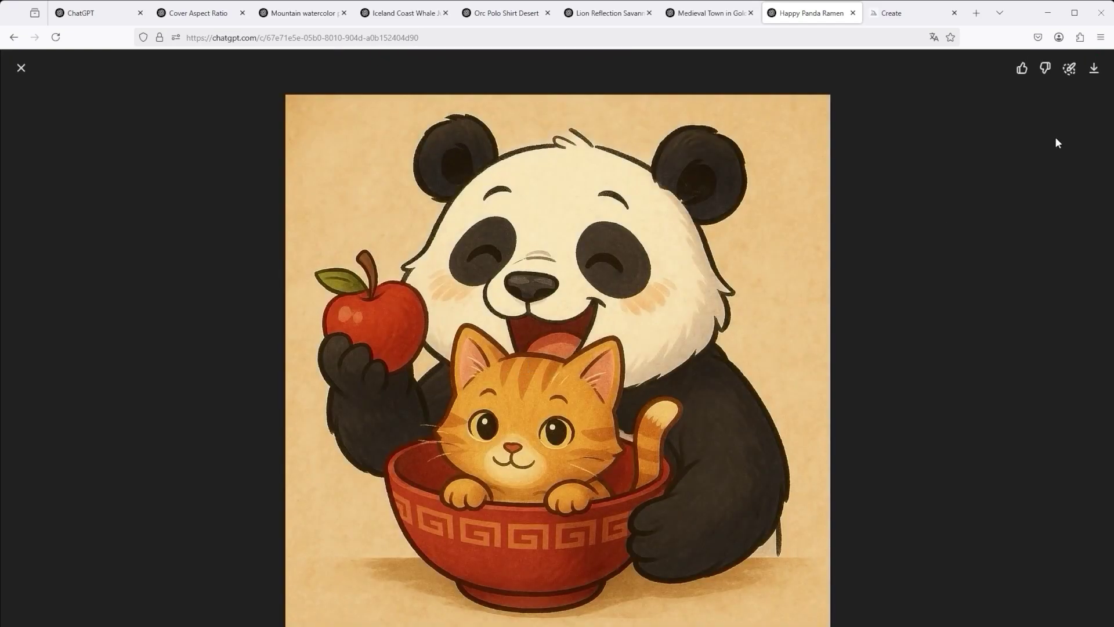
click(21, 68)
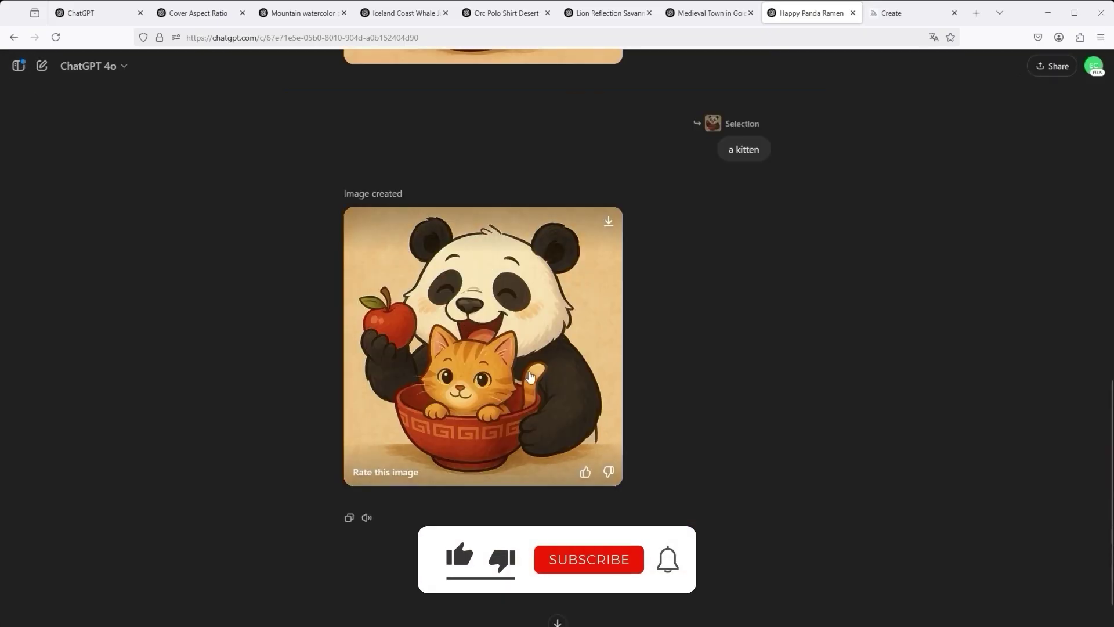
scroll(530, 376, up, 13)
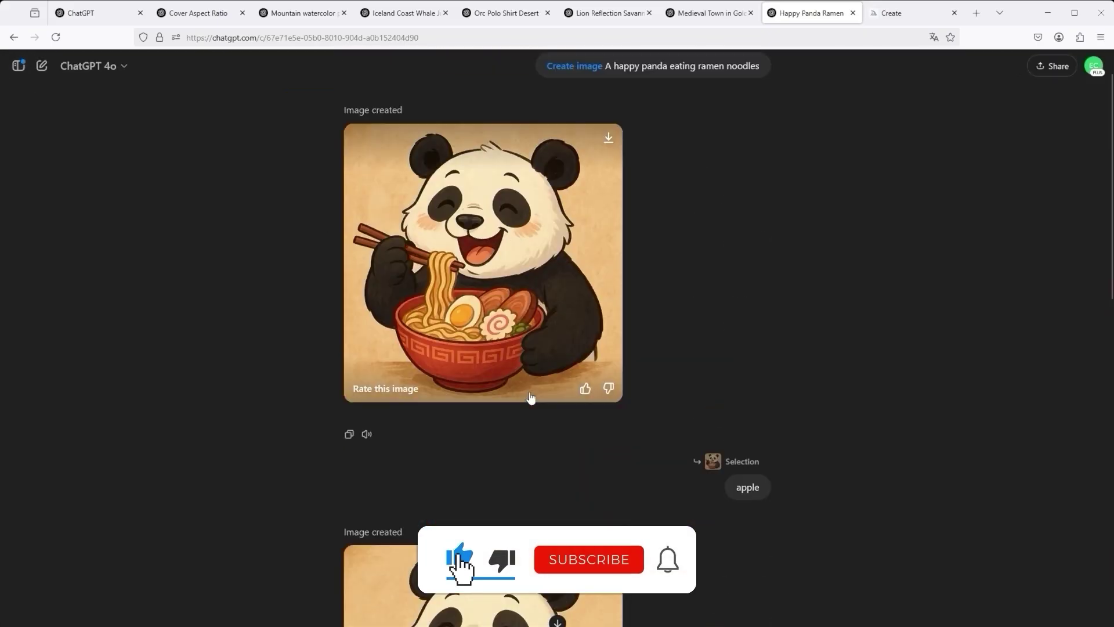
scroll(530, 398, down, 14)
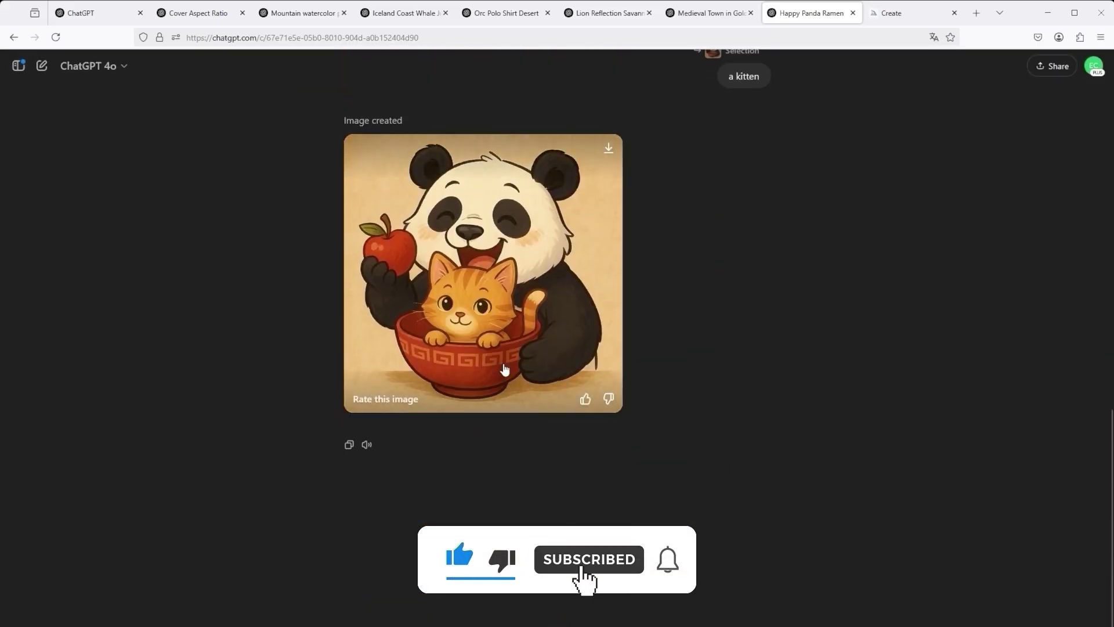
scroll(555, 500, up, 9)
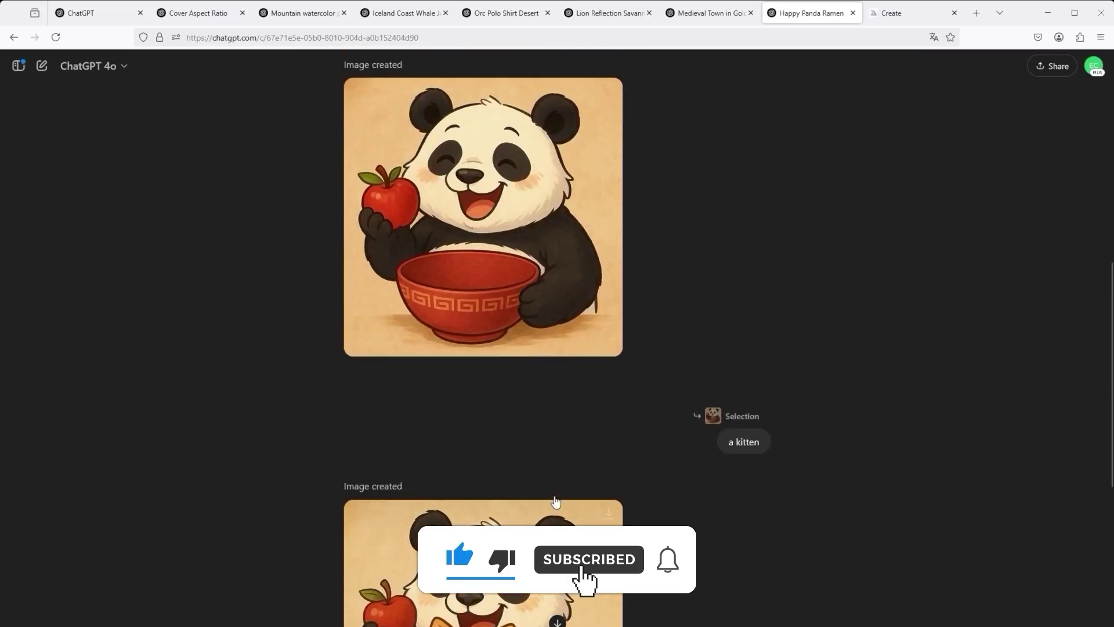